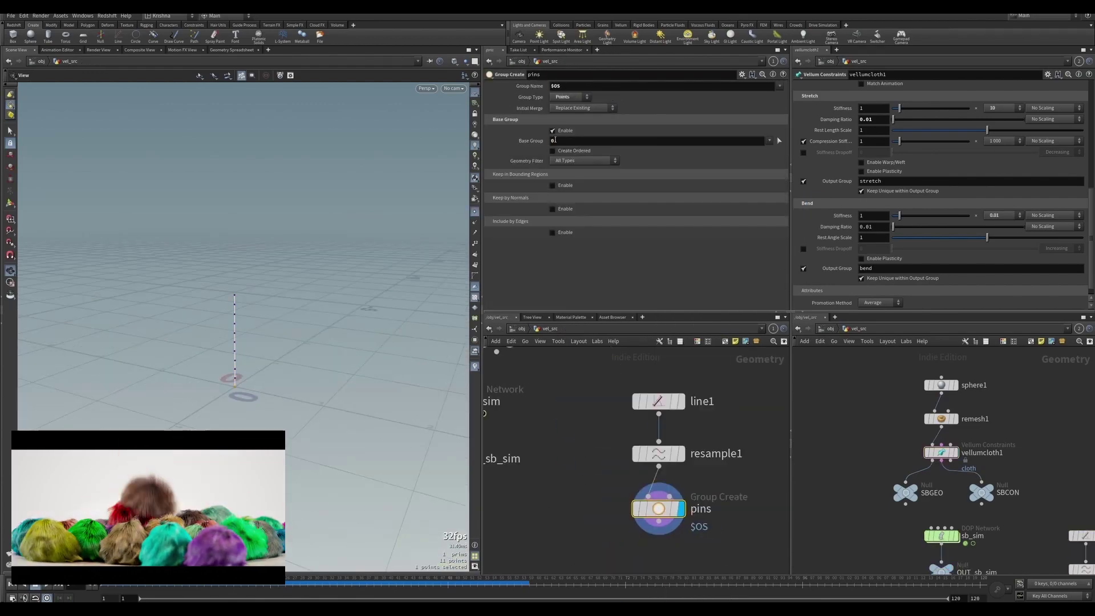
Paste the vellumhair1, HRGEO and HRCON nodes into the vel_src network
key("Tab")
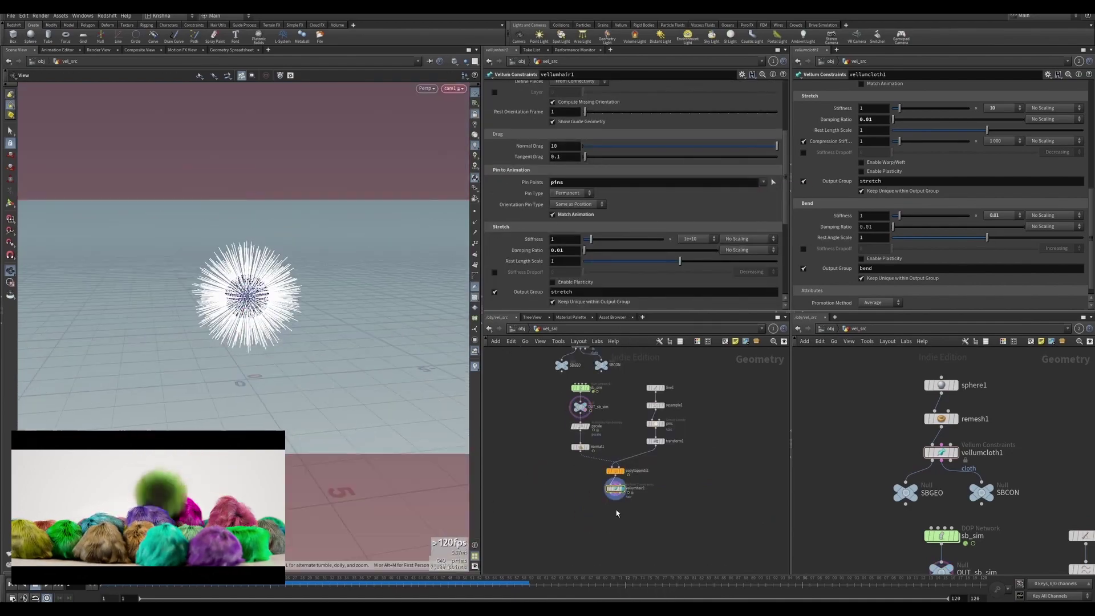
key("ctrl+v")
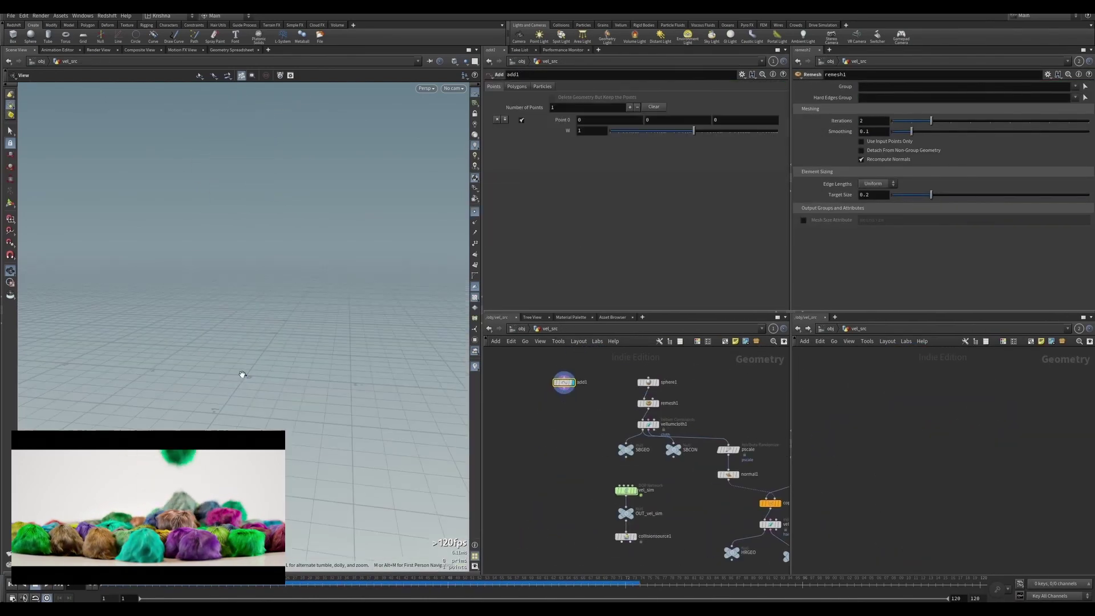
Start a new scene with File > New, leaving the obj network empty
left_click(570, 129)
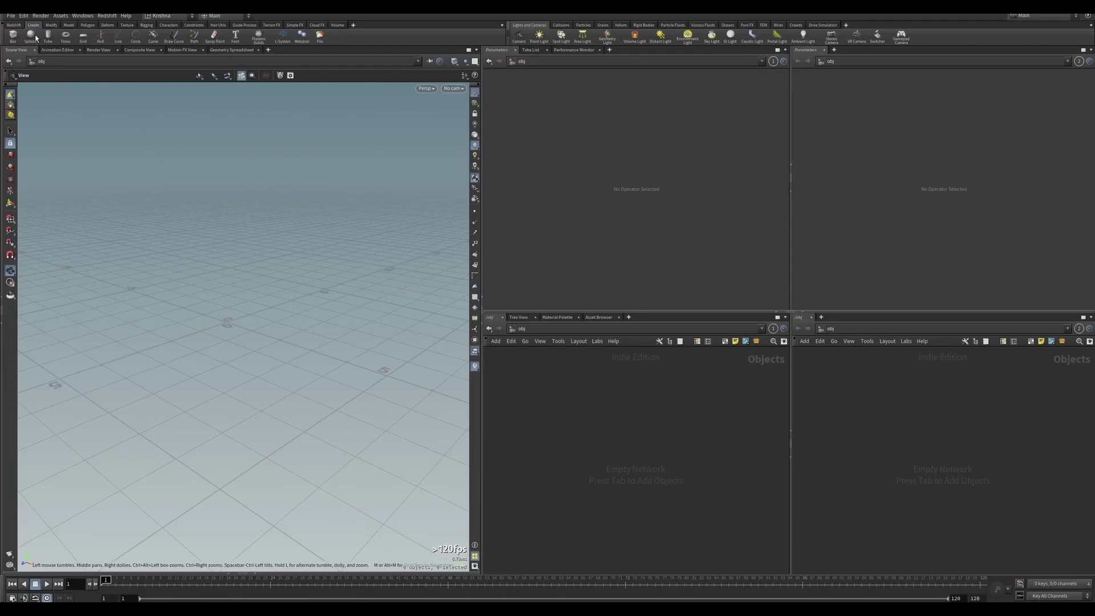
Create a sphere object, enter vel_src, and raise the sphere's Center Y to 2
left_click(30, 36, "ctrl")
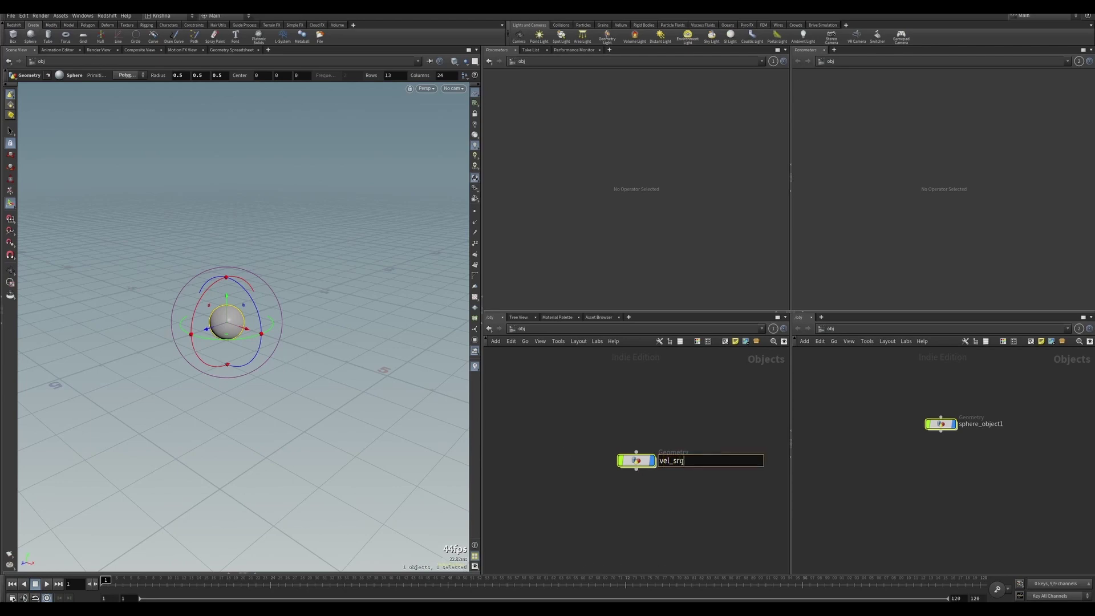
double_click(646, 465)
left_click_drag(640, 464, 612, 410)
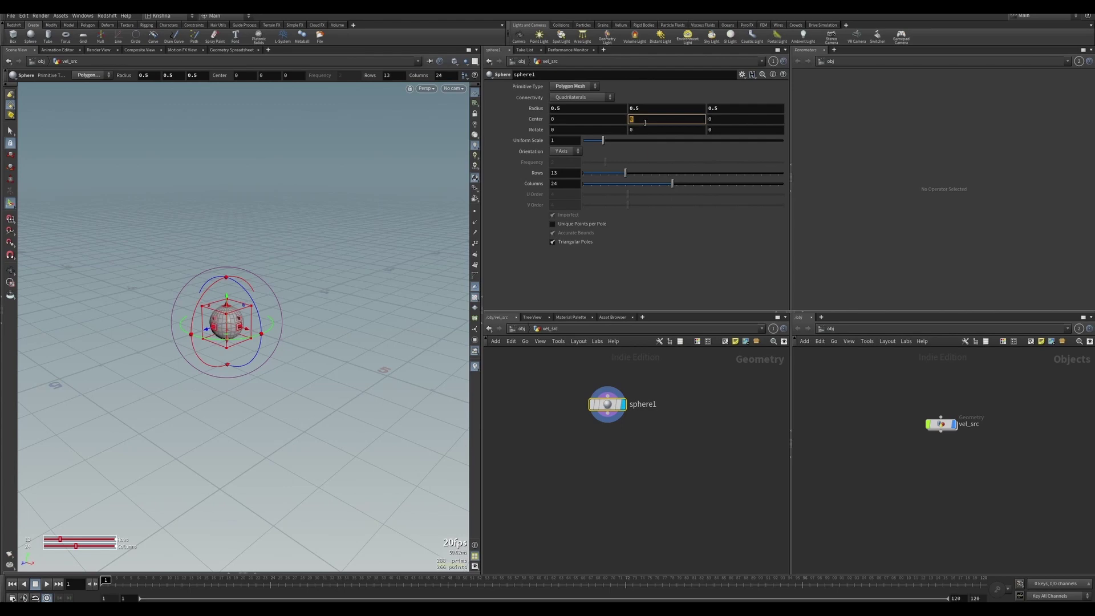
key("Return")
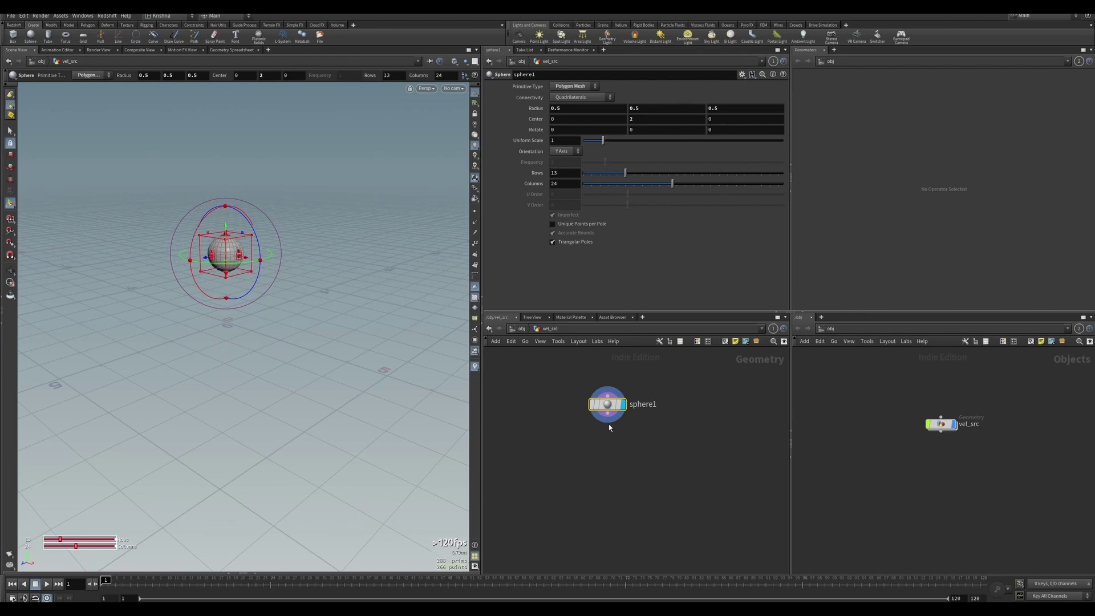
Add a Remesh node below sphere1 with target size 0.08
key("Tab")
type("remesh")
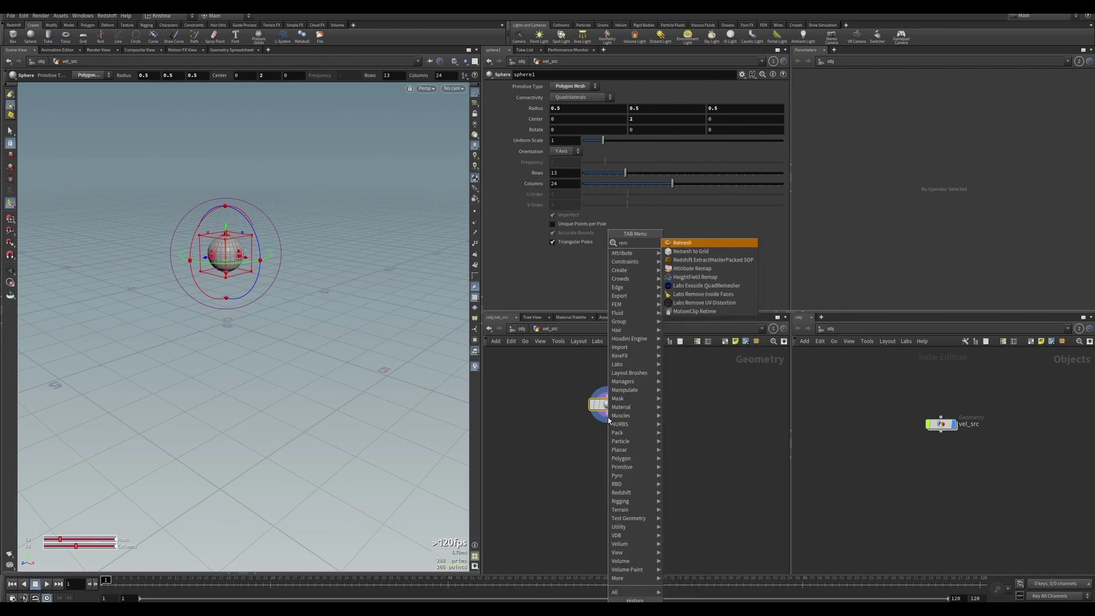
key("Return")
left_click(608, 440)
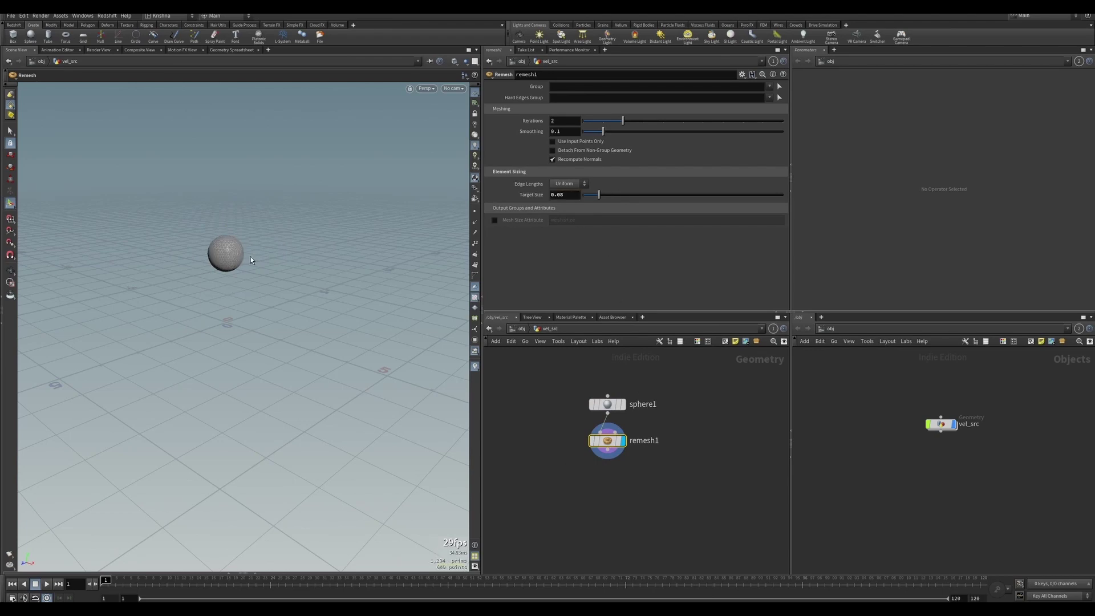
Add a Vellum Configure Cloth node below remesh1
key("Escape")
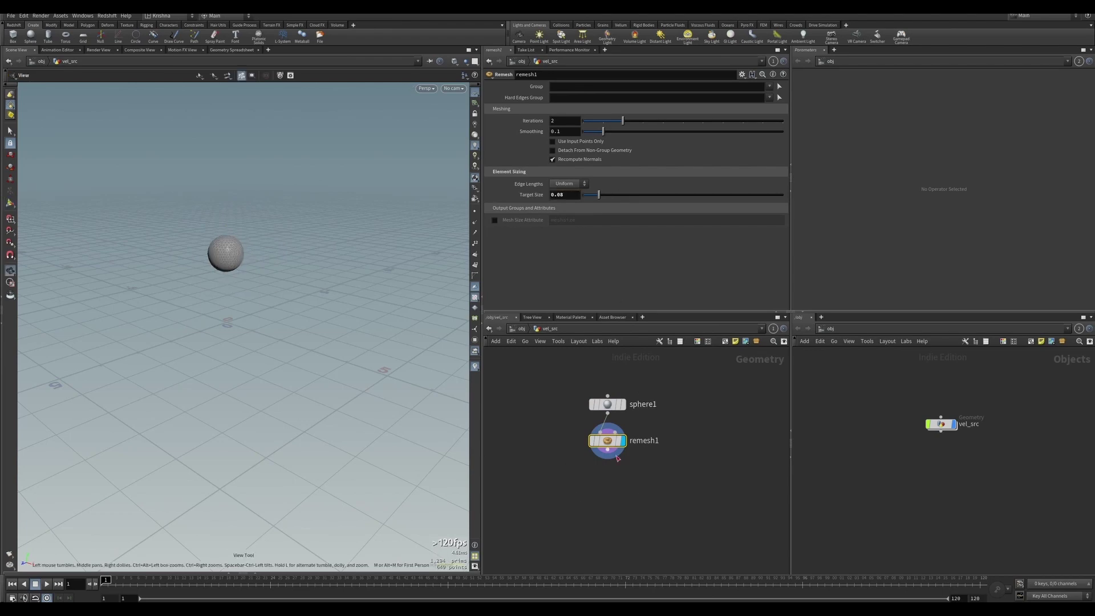
key("Tab")
type("vell")
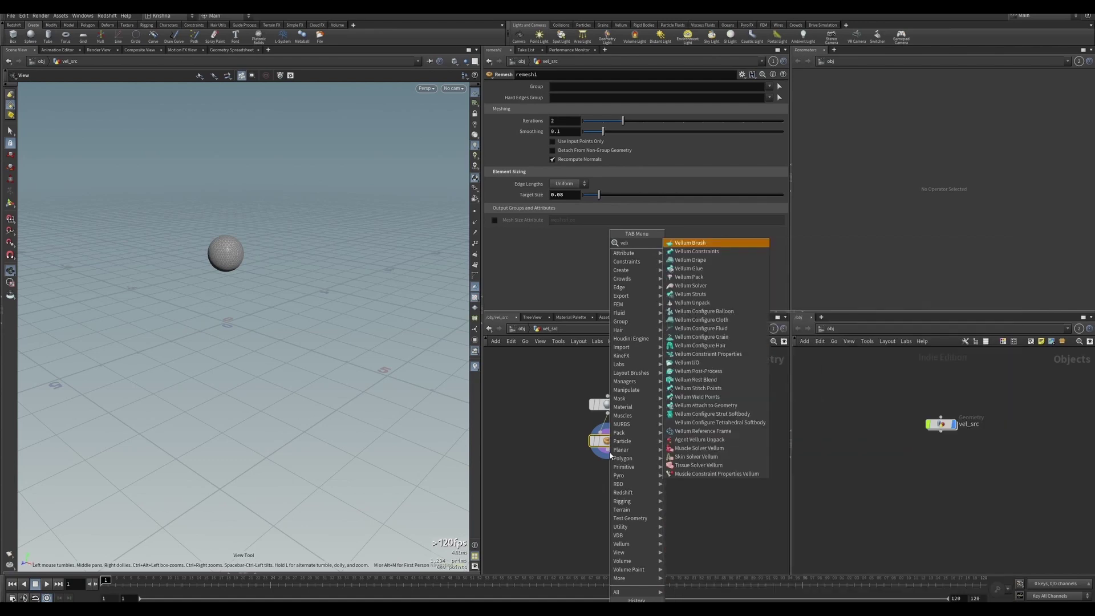
type("um conf")
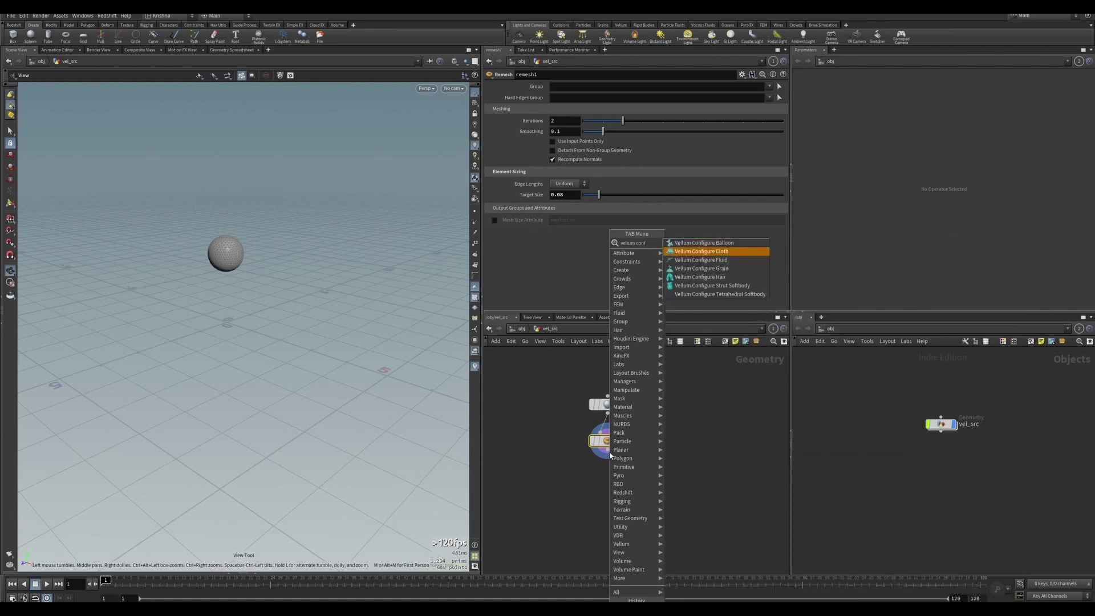
key("Return")
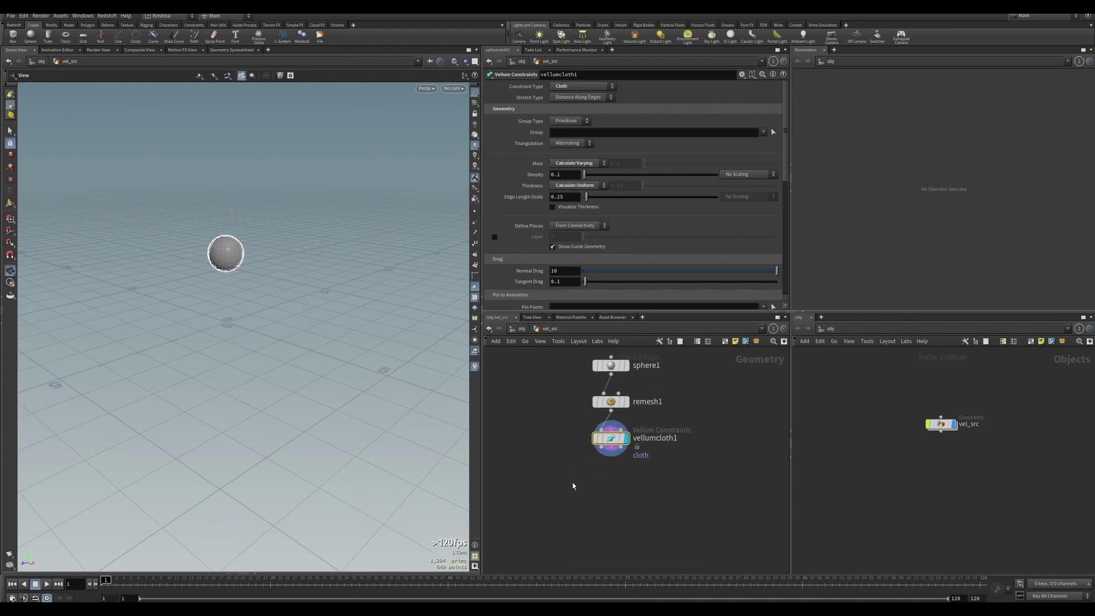
Add two Null nodes below vellumcloth1, named SBGEO and SBCON
key("Tab")
type("n")
key("Return")
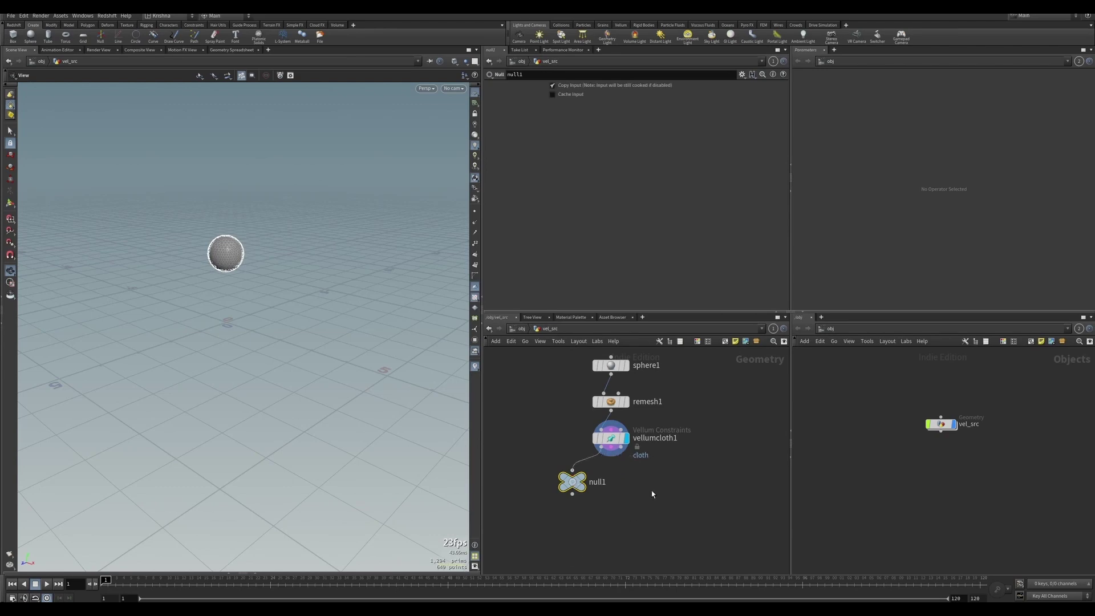
key("Tab")
type("nul")
key("Return")
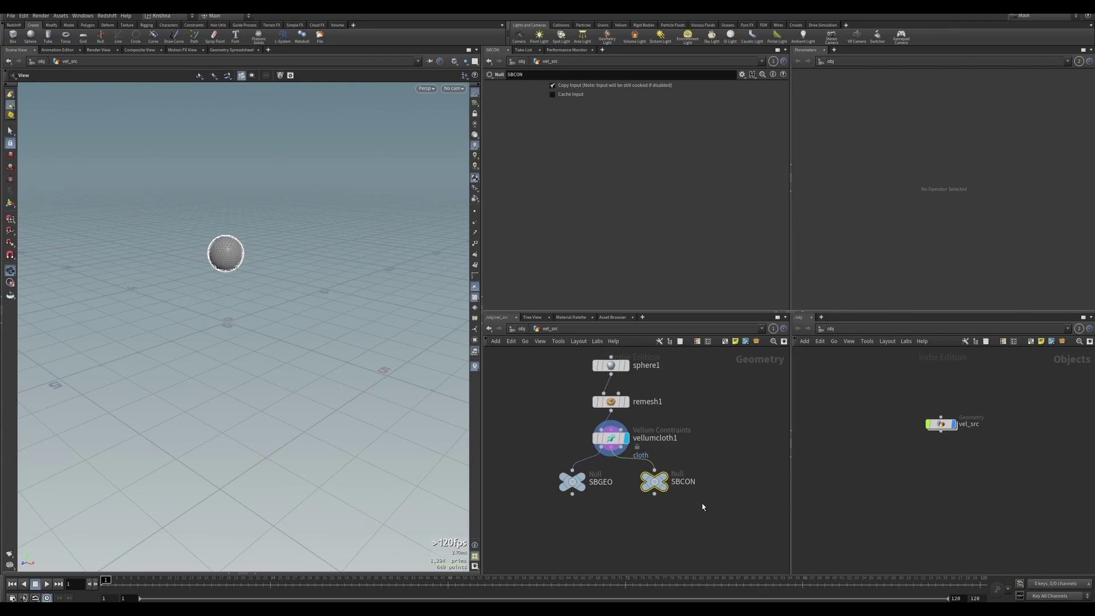
Place a DOP Network, renamed sb_sim, below the nulls
scroll(679, 506, "down", 2)
key("Tab")
type("dop")
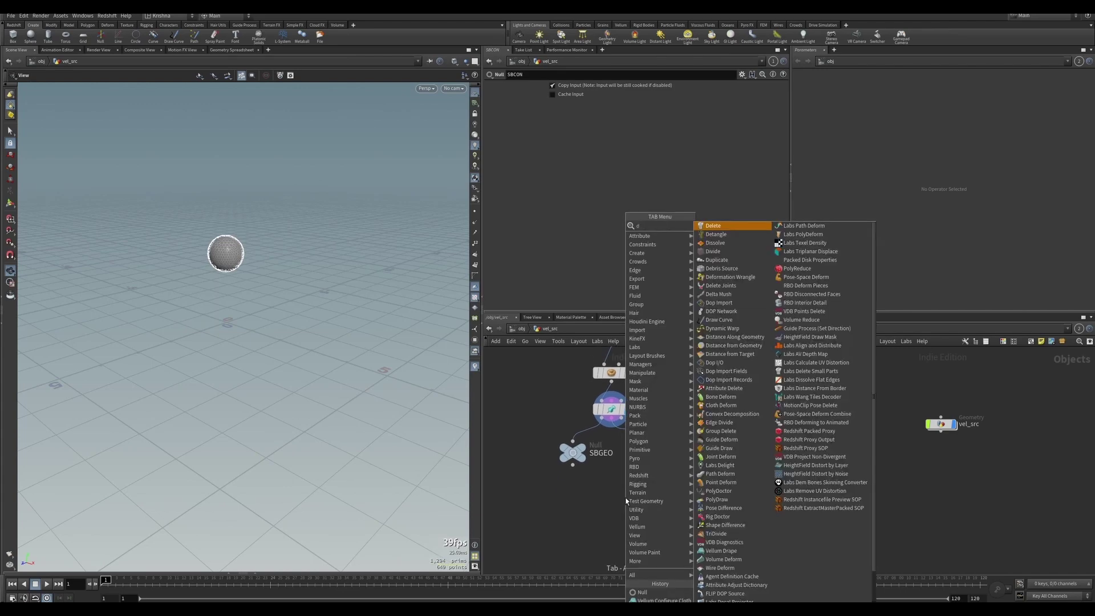
key("Return")
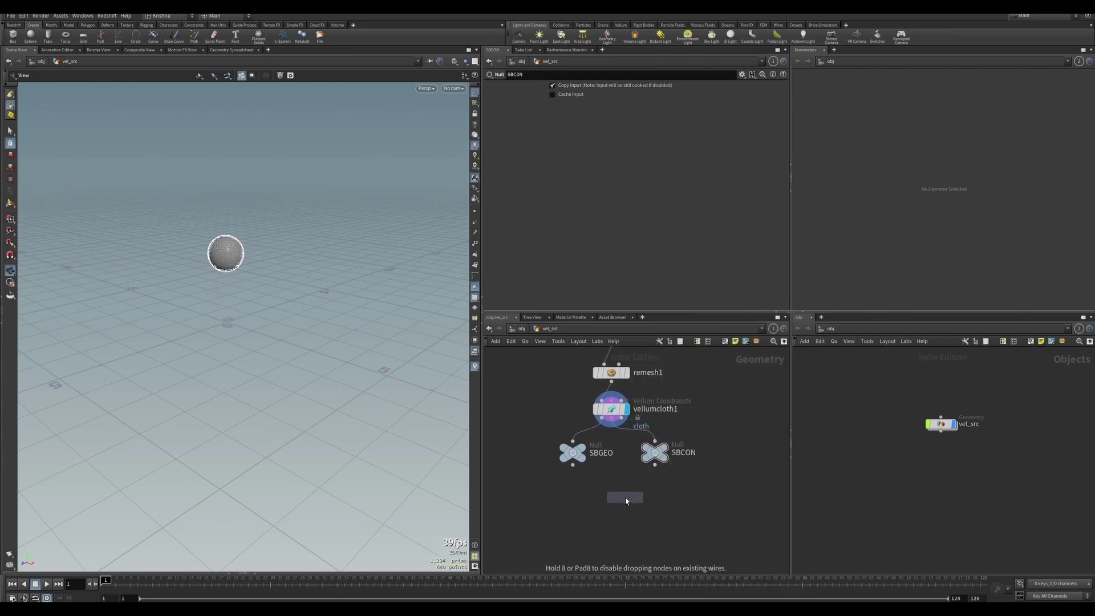
left_click(616, 503)
Delete the stray Vellum Solver node and enter the sb_sim DOP network
key("Tab")
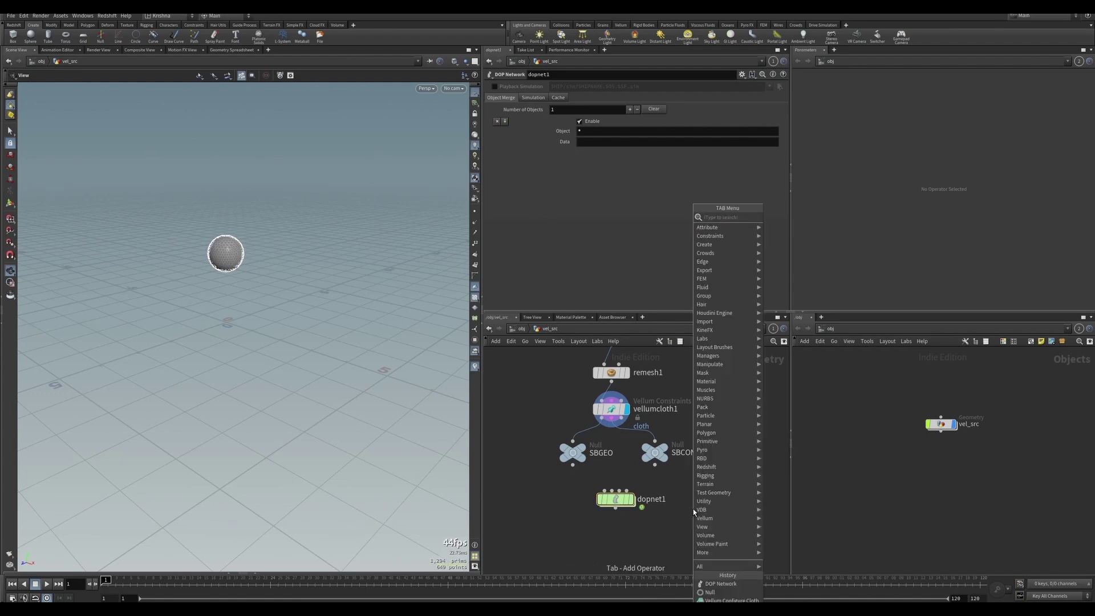
type("vell")
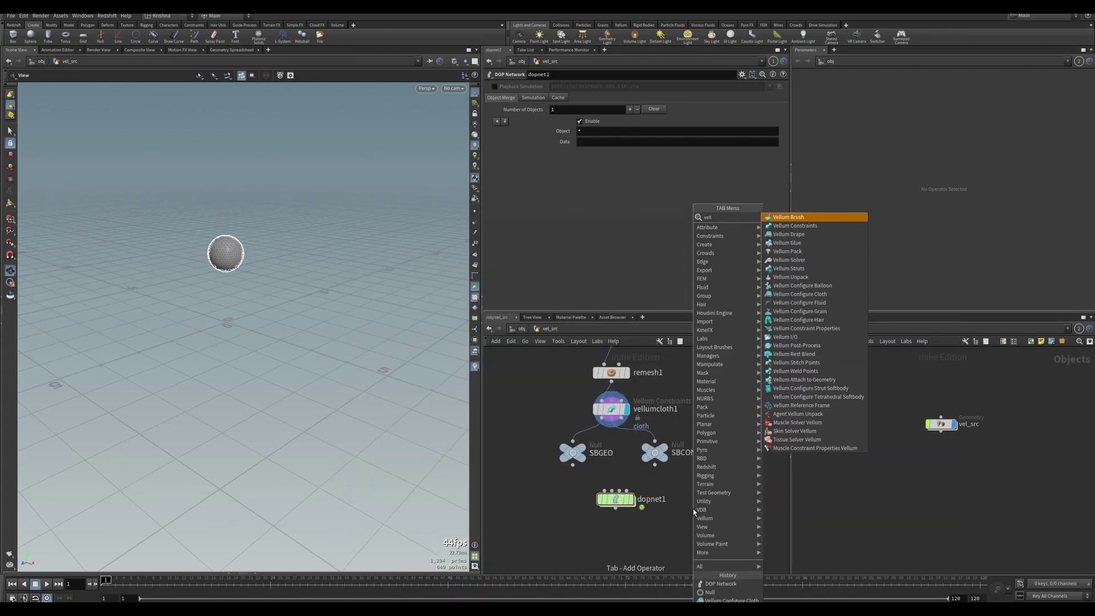
type("m so")
key("Return")
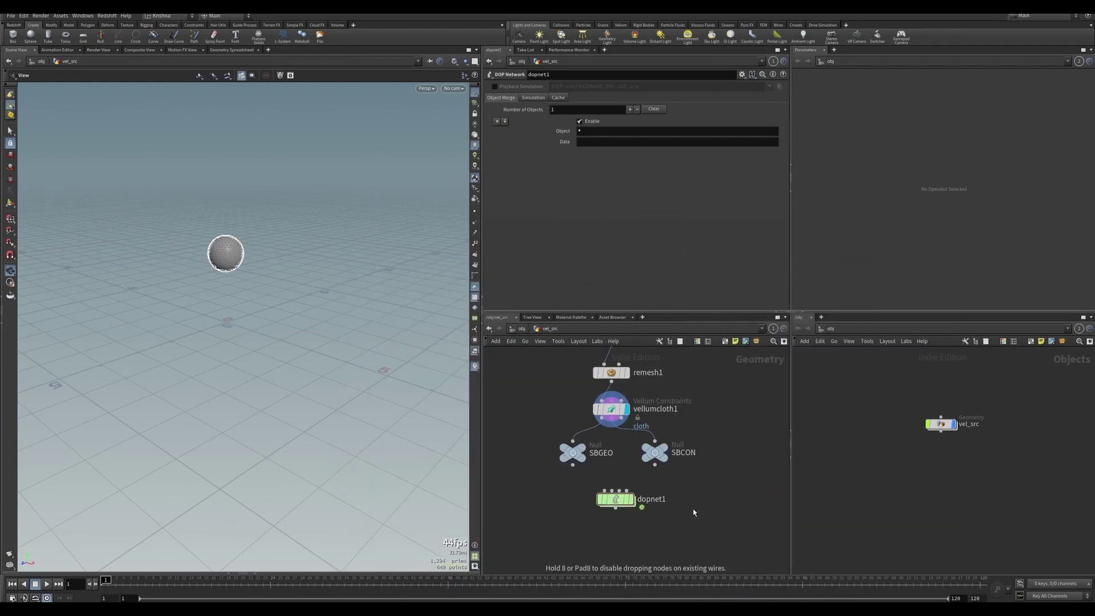
left_click(693, 509)
double_click(693, 509)
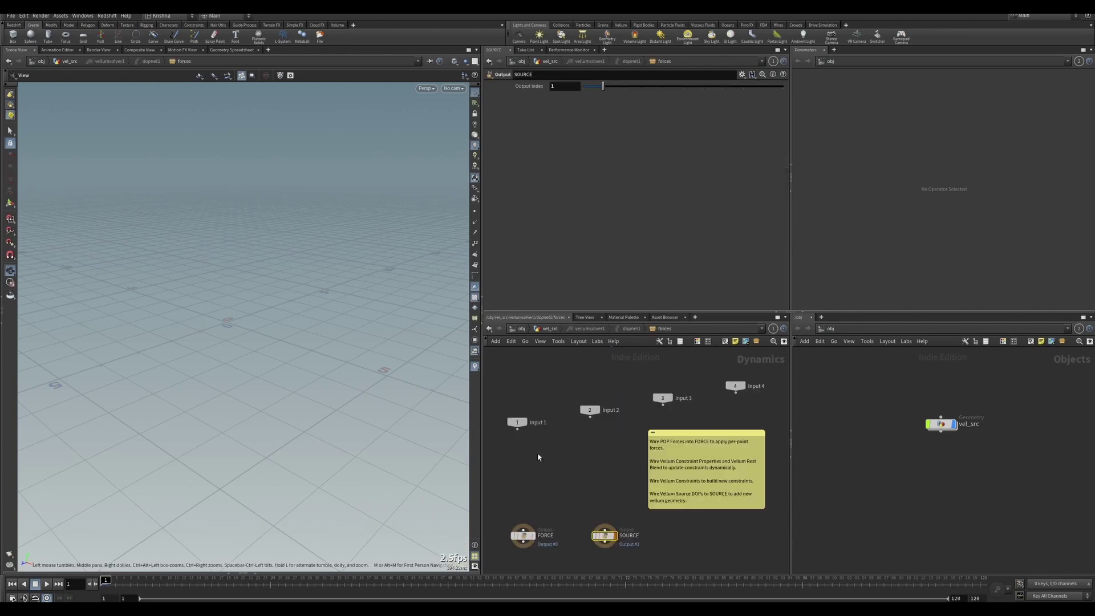
left_click(550, 329)
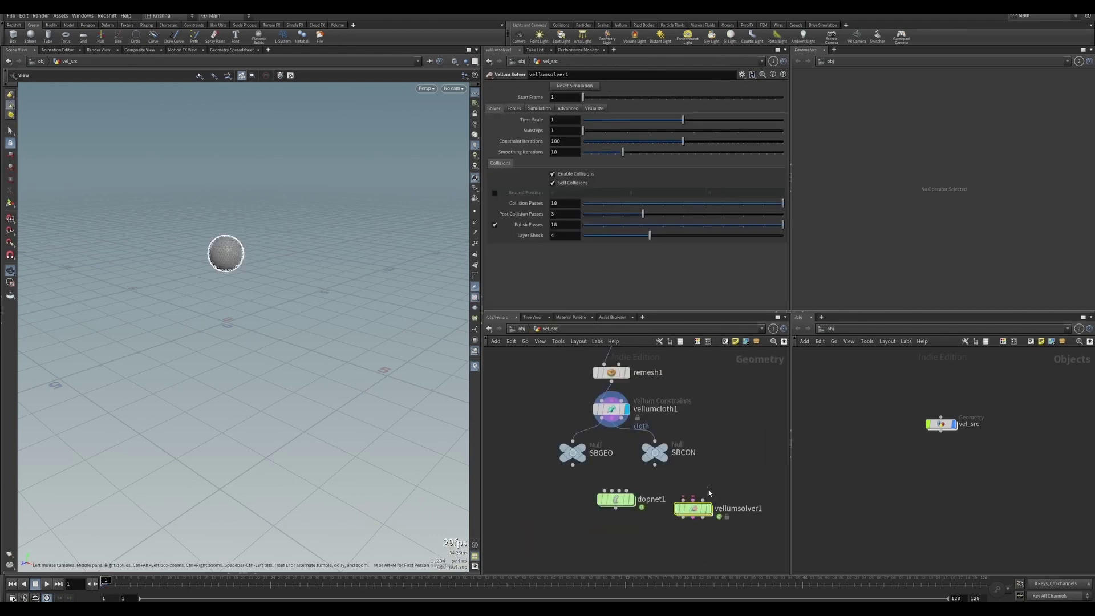
key("Delete")
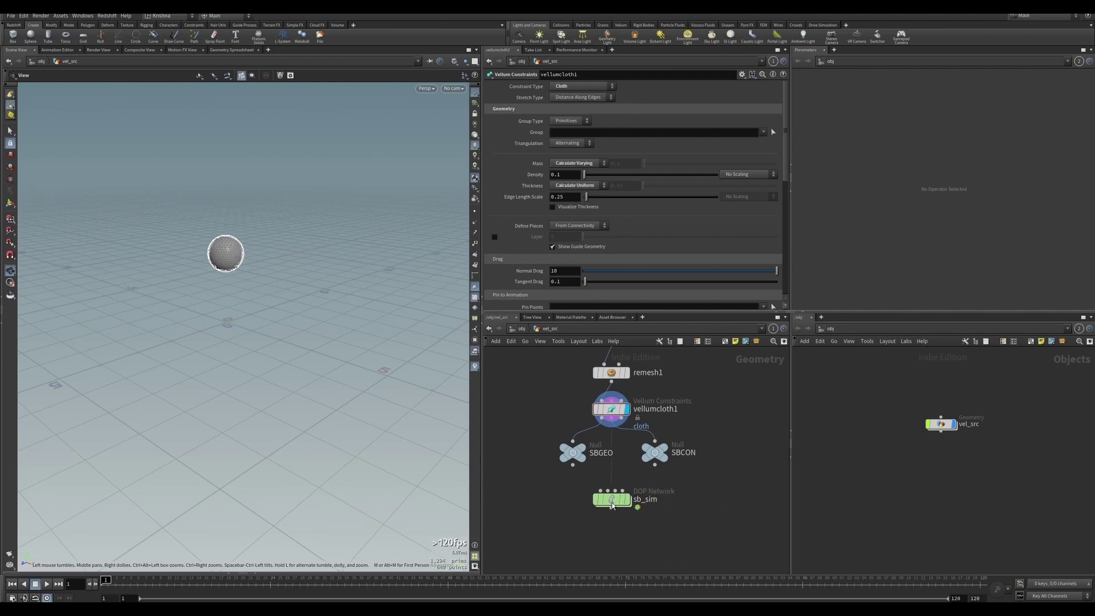
double_click(612, 501)
Lower the output node and add Vellum Object and Vellum Source nodes side by side
left_click_drag(634, 468, 637, 548)
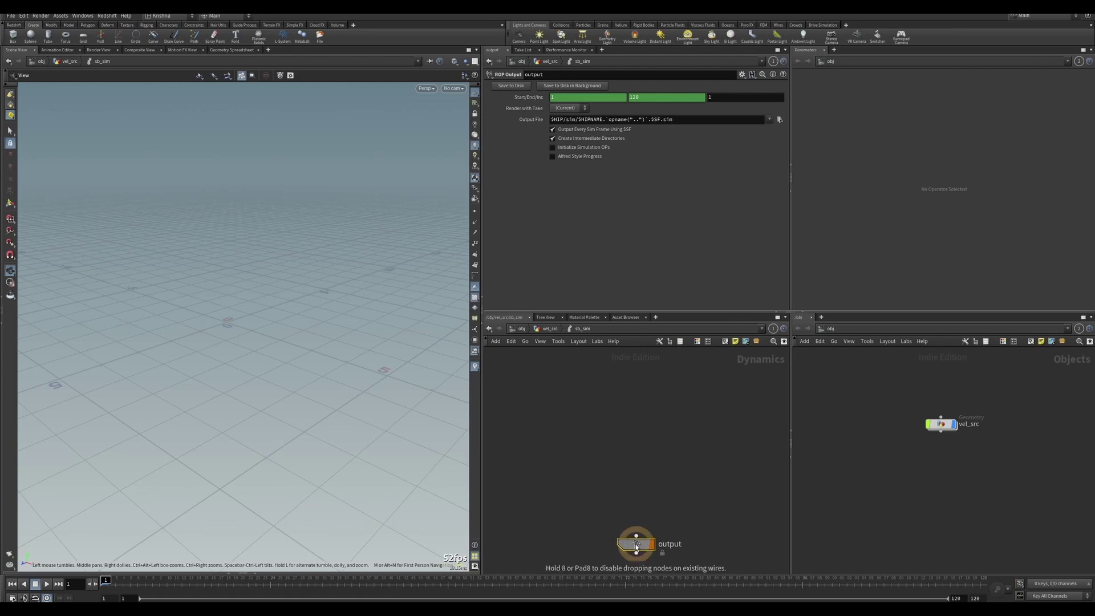
key("Tab")
type("vel")
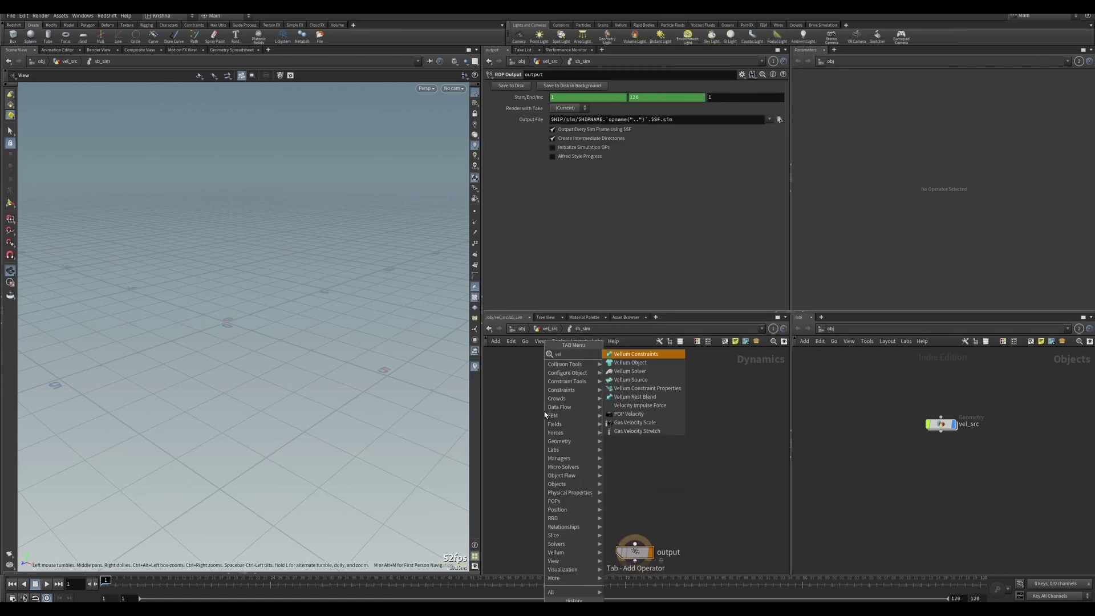
type(" obj")
key("Return")
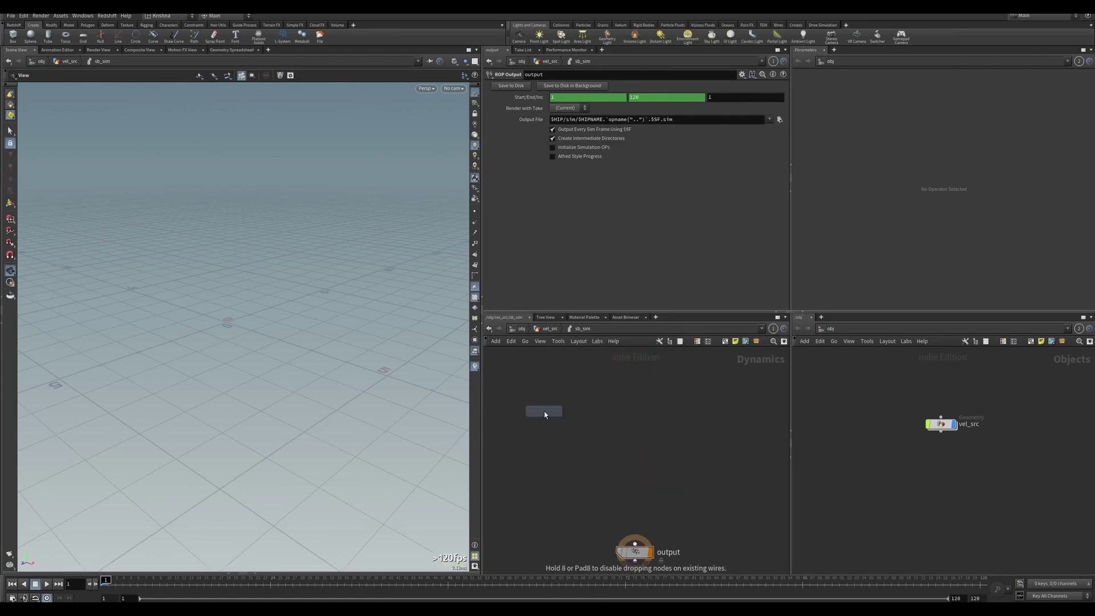
left_click(544, 411)
key("Tab")
type("vel s")
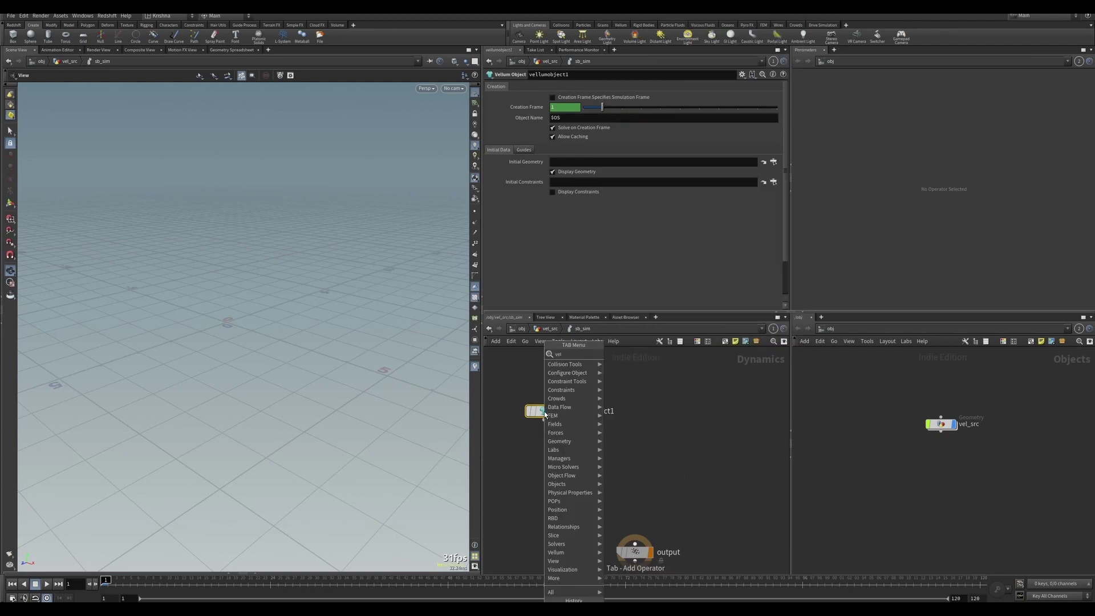
key("Return")
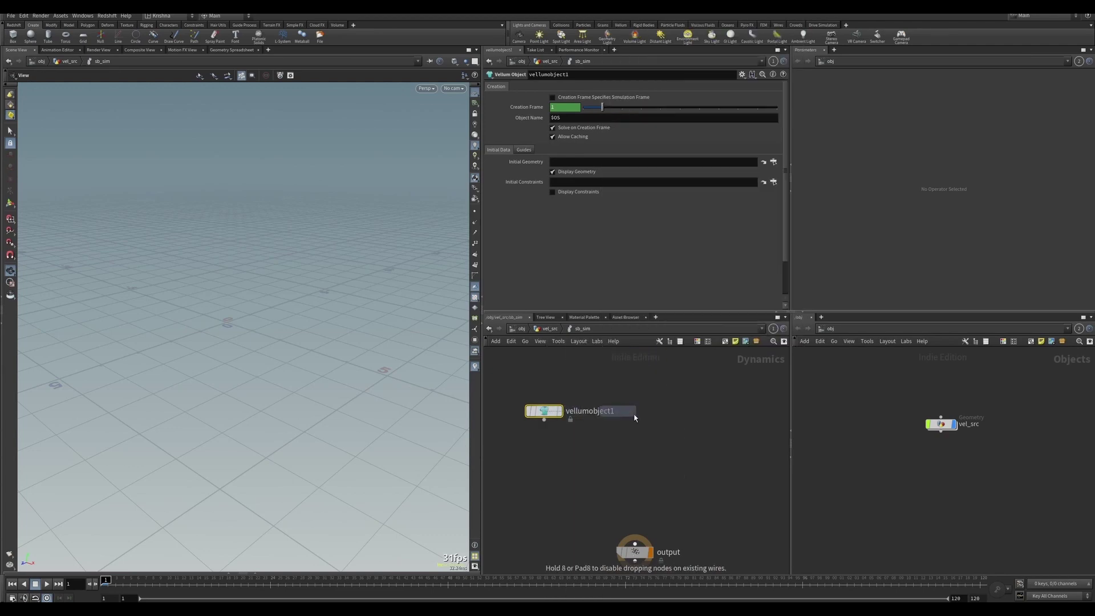
left_click(721, 414)
Add a Vellum Solver below them and a Merge node above the output
key("Tab")
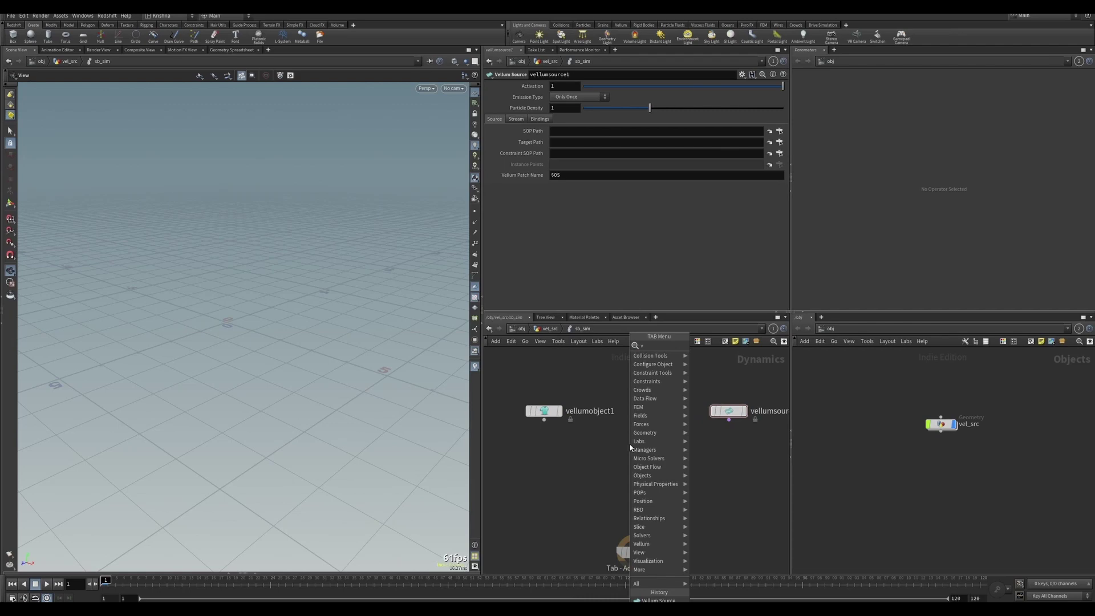
type("vel sol")
key("Return")
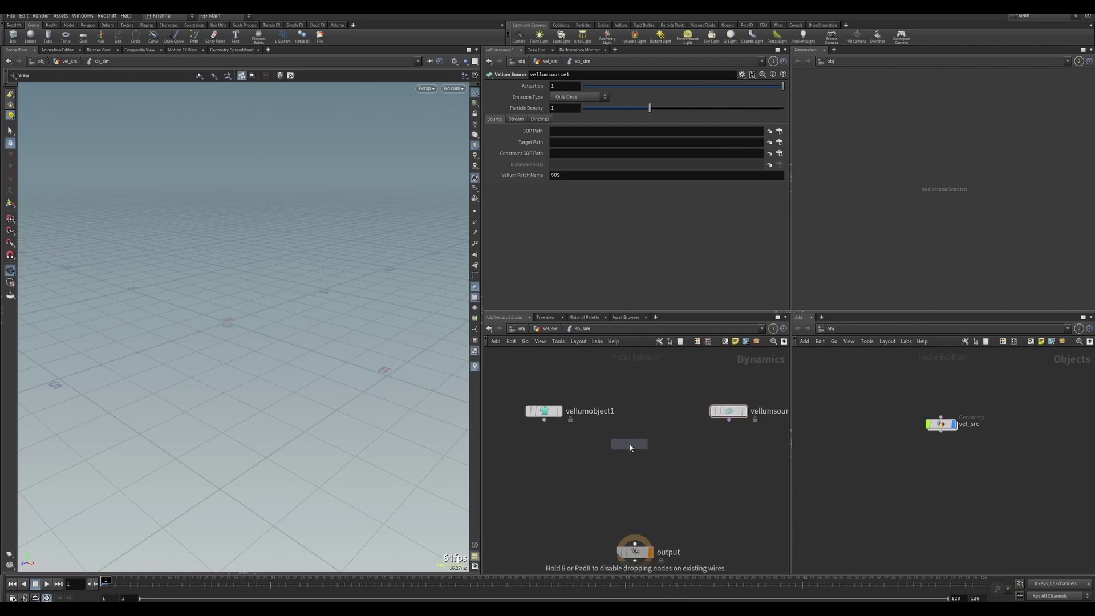
left_click(630, 444)
key("Tab")
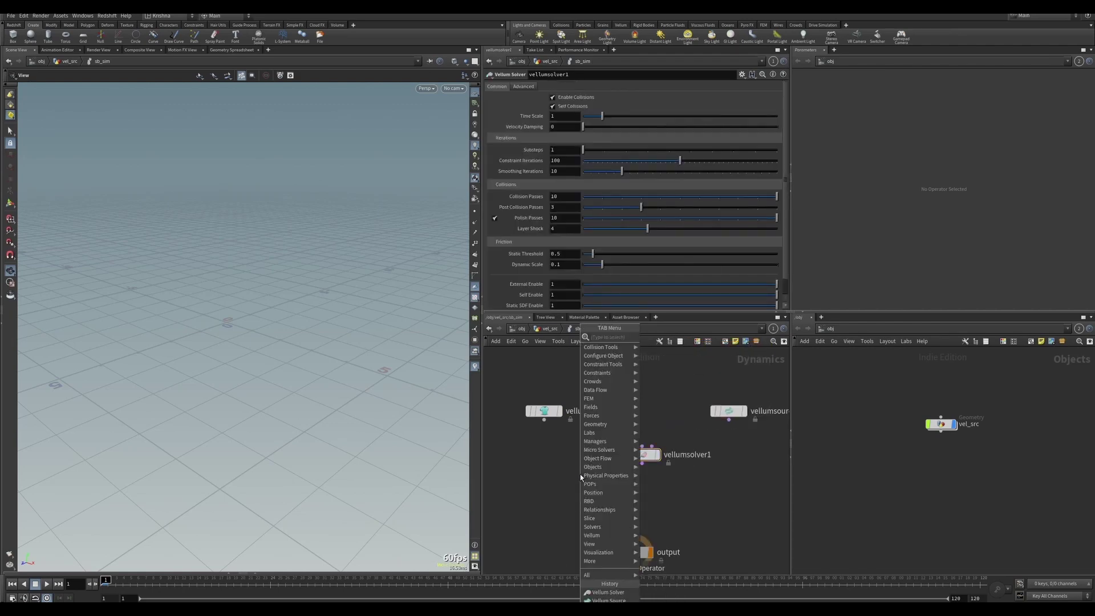
type("gravity")
key("Return")
left_click(601, 489)
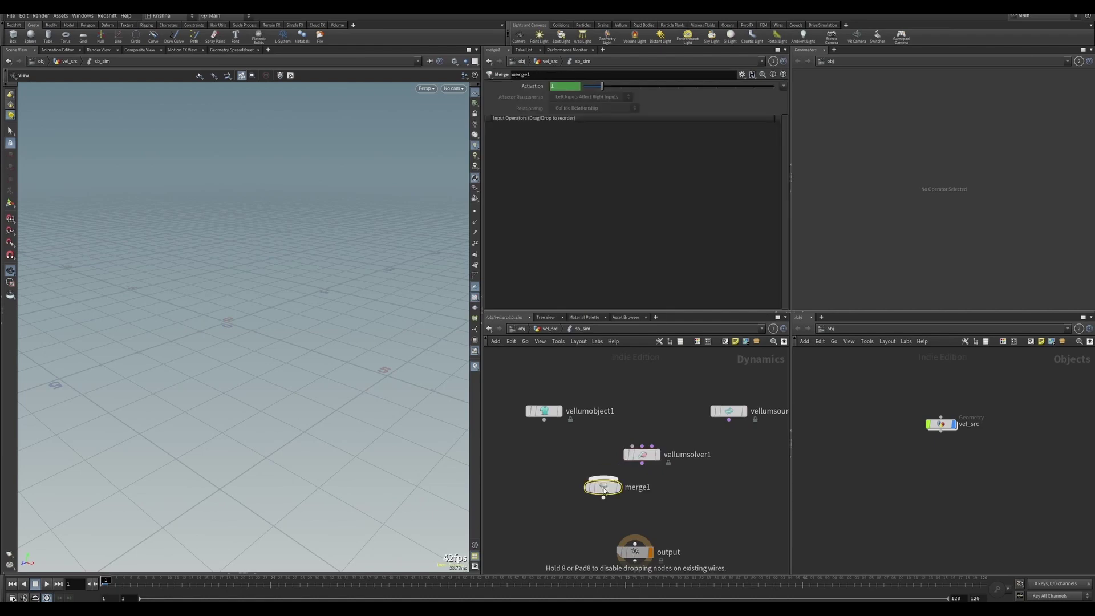
Add a Gravity Force below merge1 and a Ground Plane left of the solver
key("Tab")
type("gravi")
left_click(581, 529)
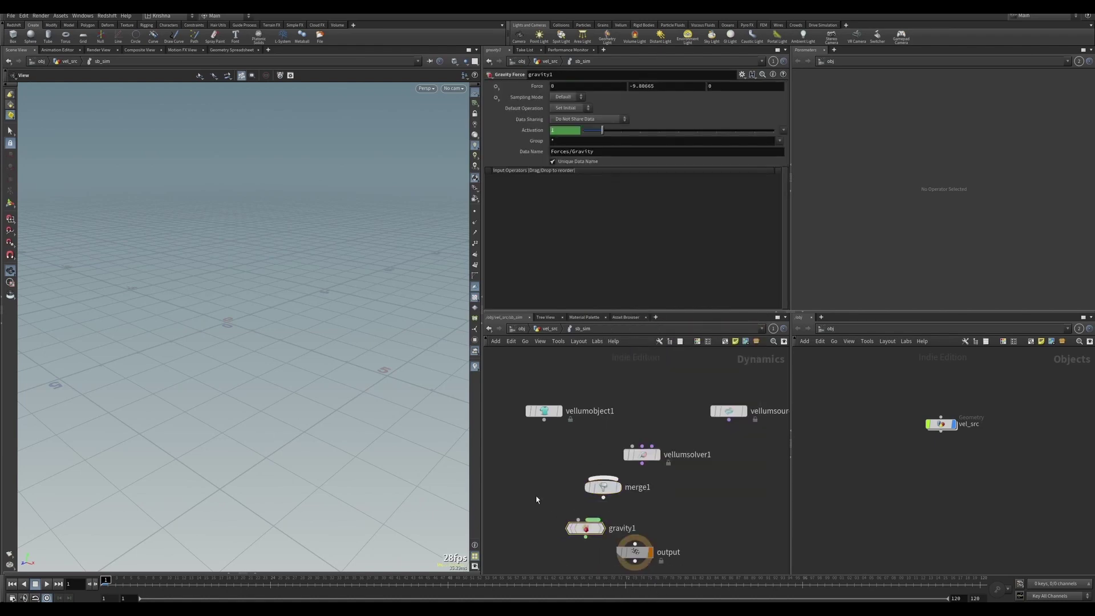
key("Tab")
type("grav")
key("Return")
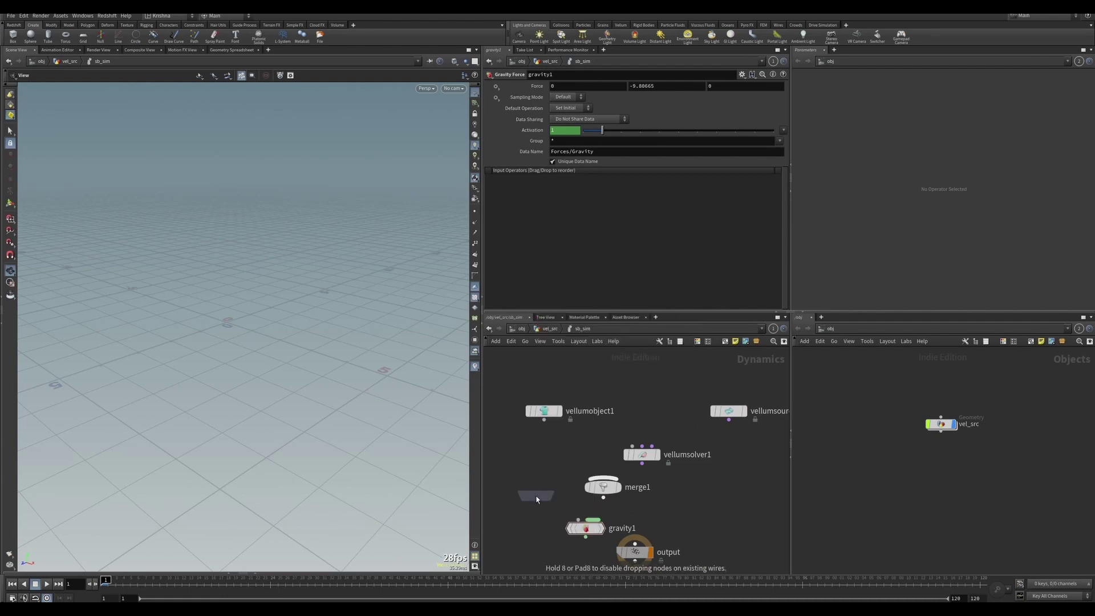
left_click(517, 451)
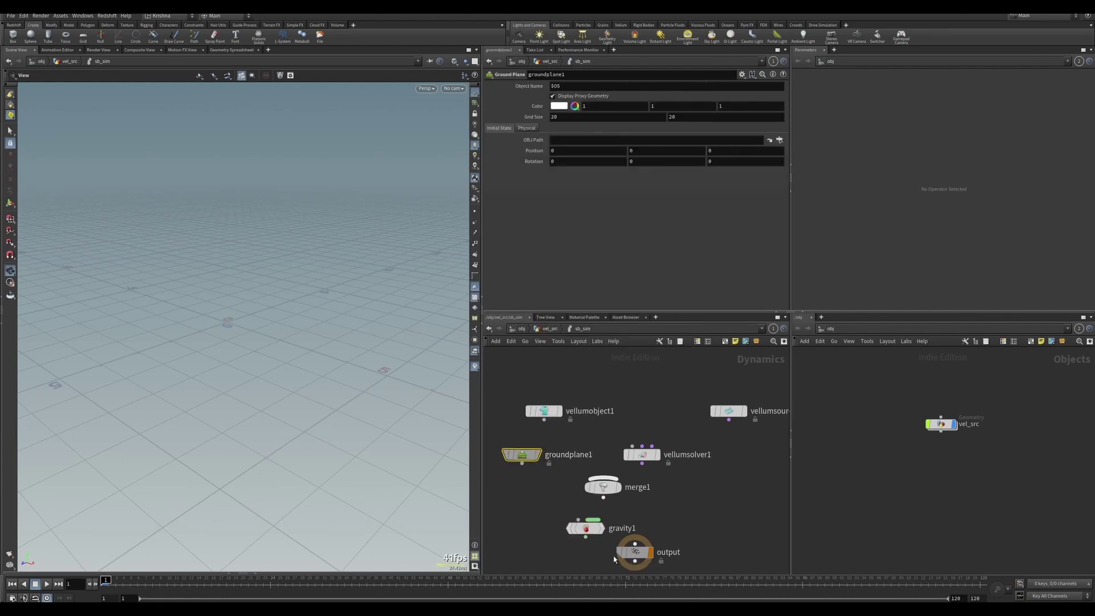
Wire vellumobject1 and vellumsource1 into the solver, then solver → merge1 → gravity1 → output
left_click(544, 420)
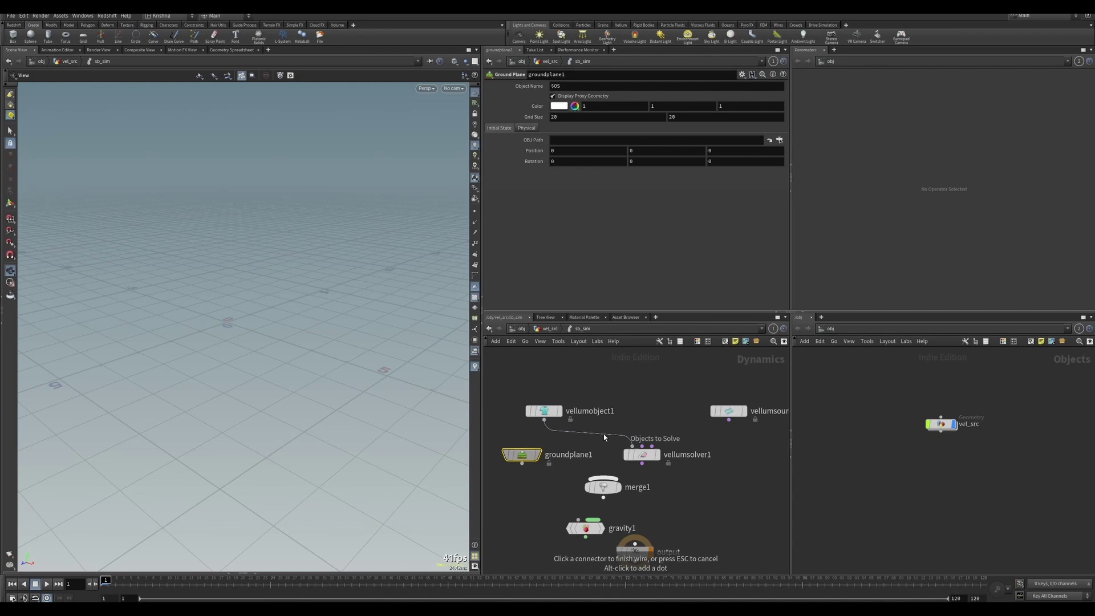
left_click(609, 439)
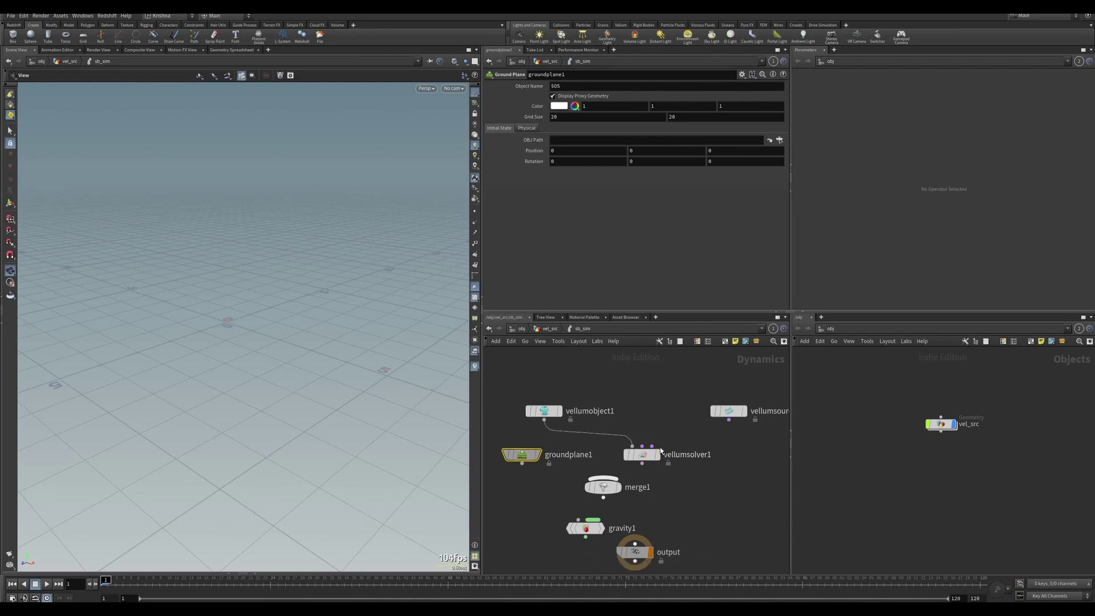
left_click_drag(653, 447, 729, 421)
left_click(643, 464)
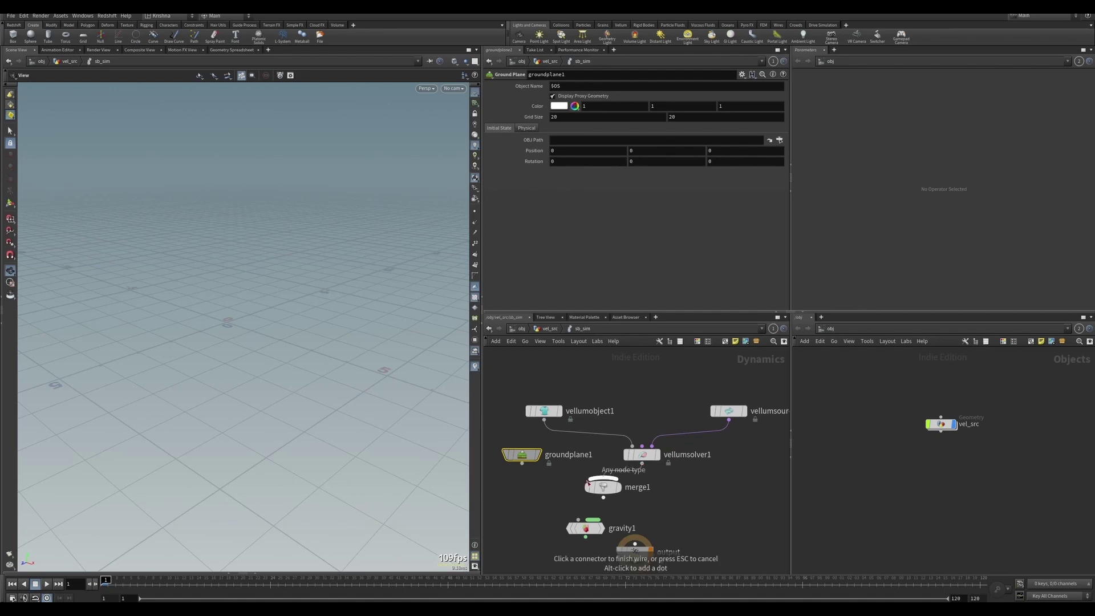
left_click(604, 476)
left_click(603, 497)
left_click(575, 529)
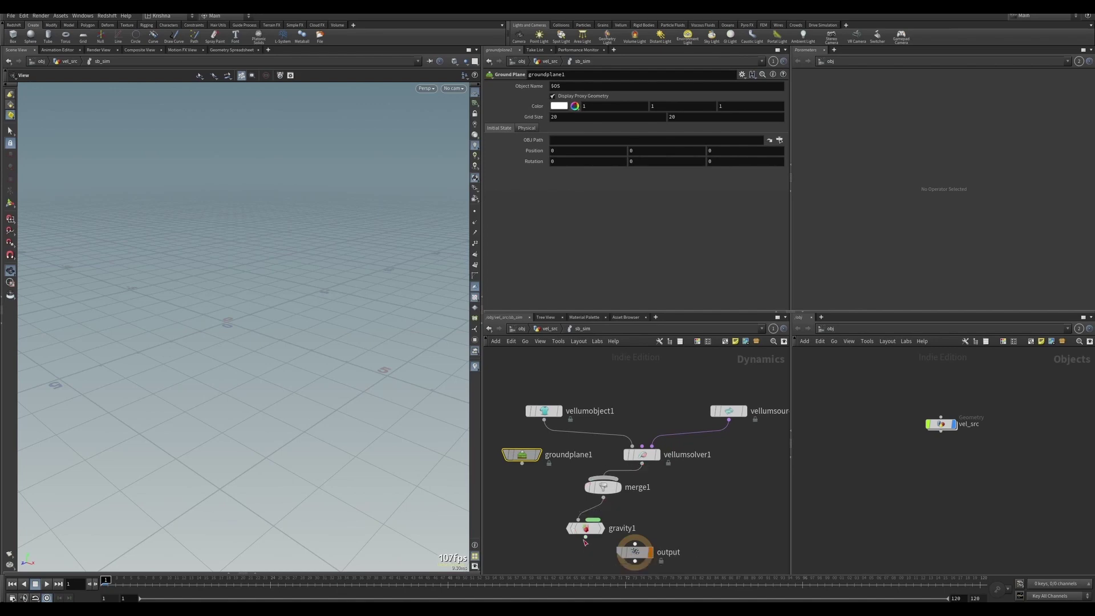
left_click(586, 537)
left_click(635, 544)
Connect groundplane1 as merge1's first input with a Mutual affector relationship, and tidy the layout
left_click(522, 464)
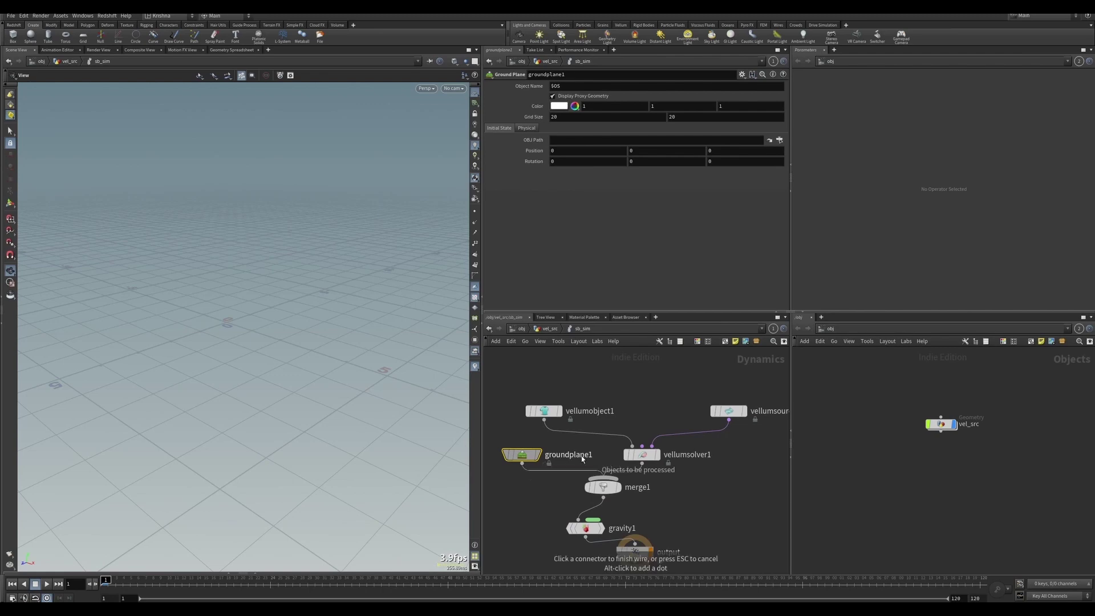
left_click(604, 477)
left_click(604, 489)
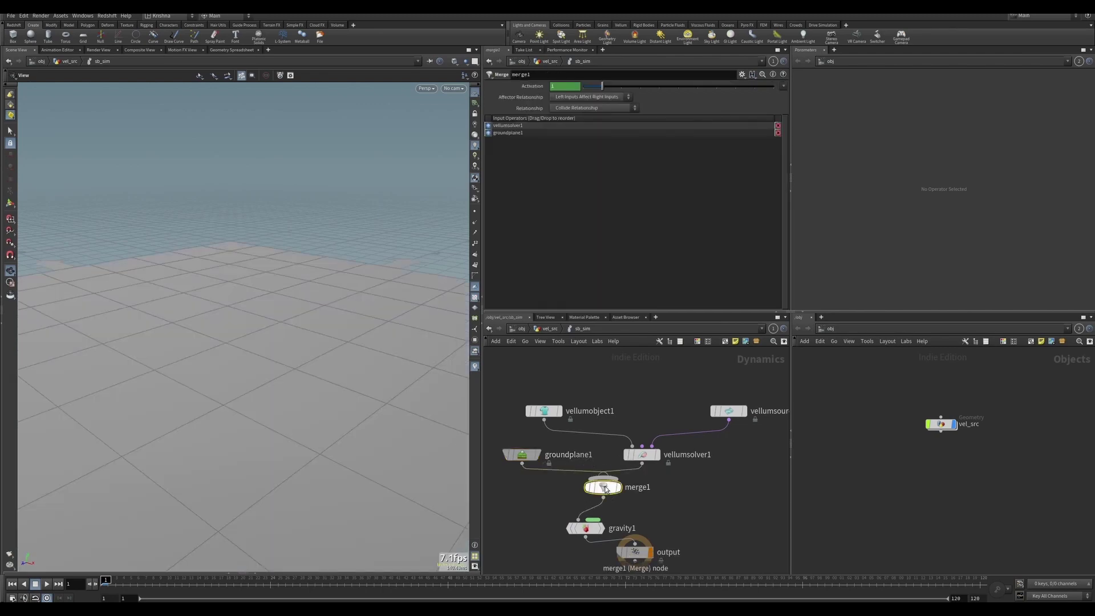
mouse_move(606, 489)
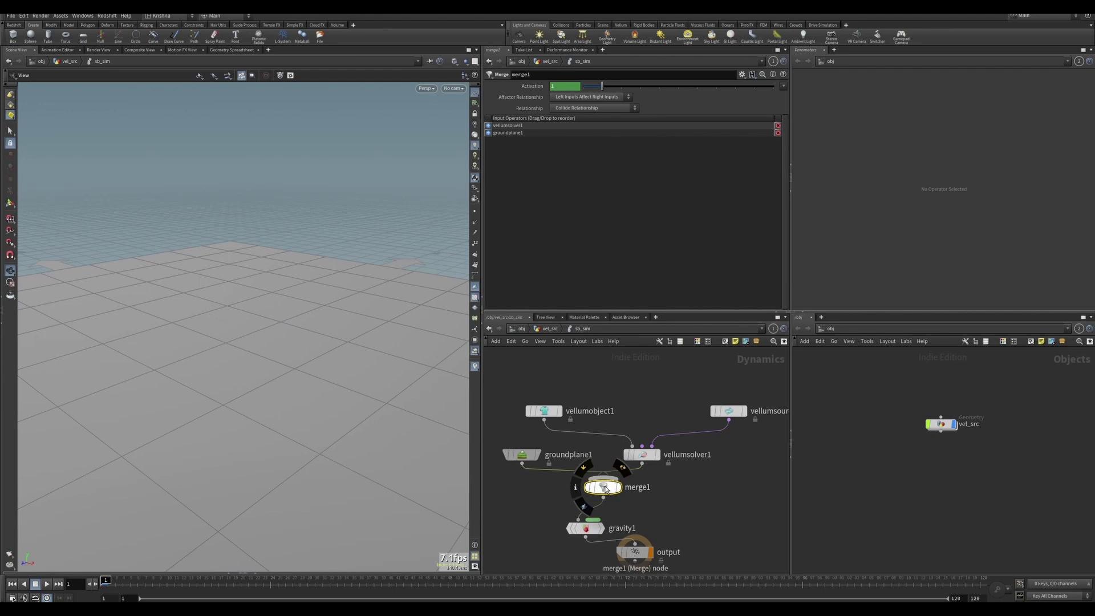
left_click_drag(508, 126, 545, 137)
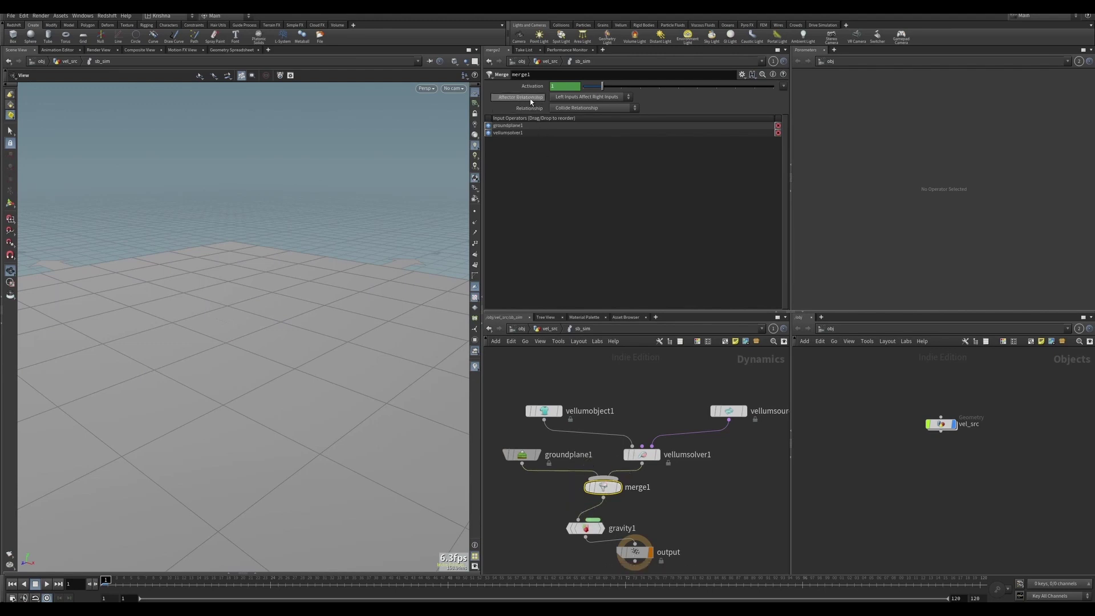
left_click(590, 97)
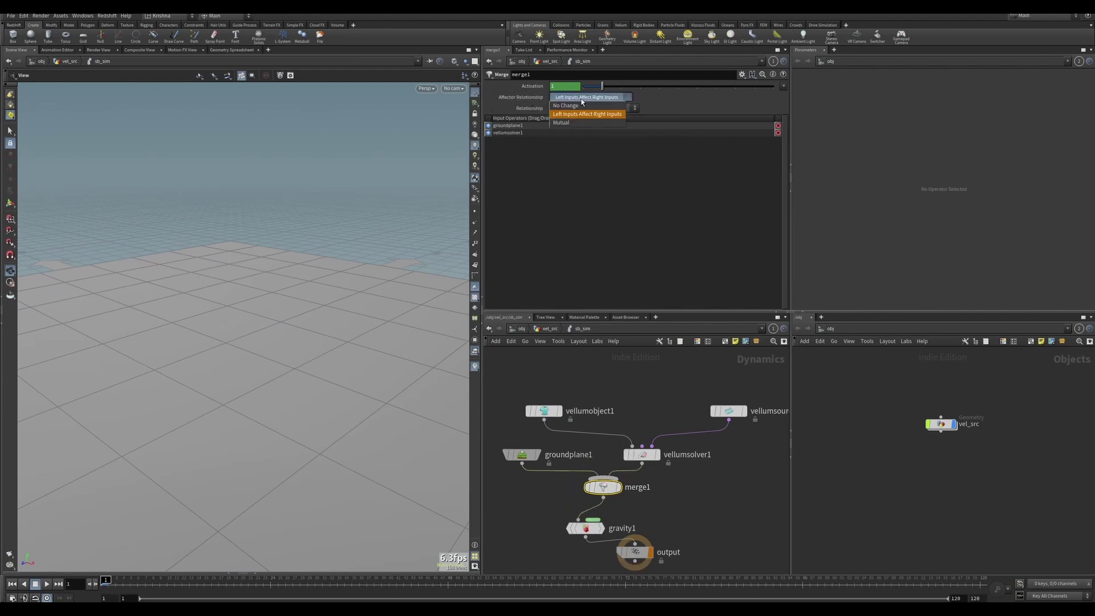
left_click(571, 123)
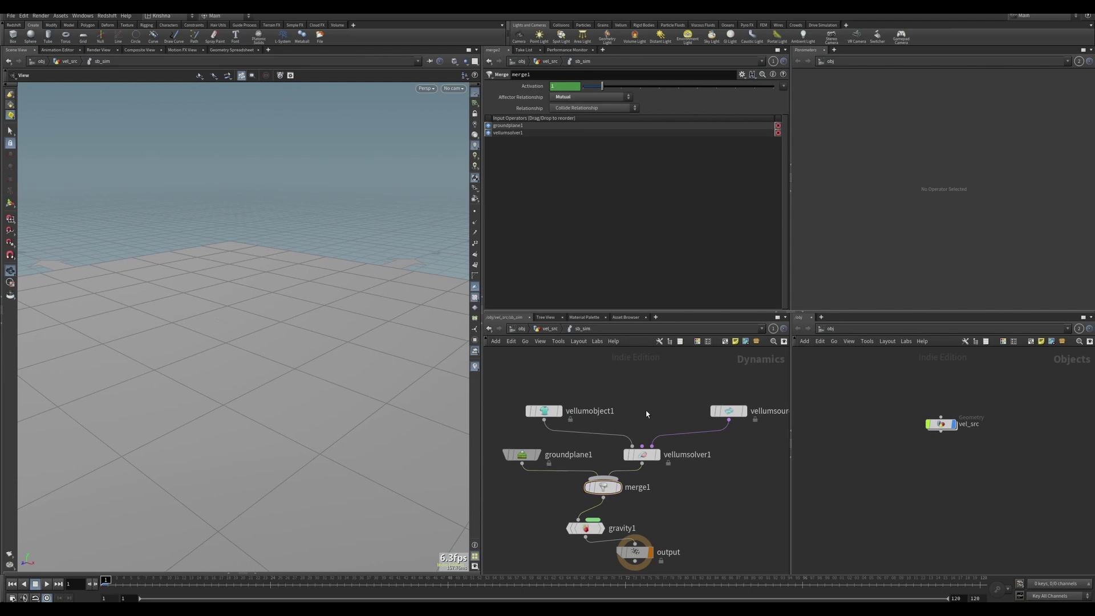
key("l")
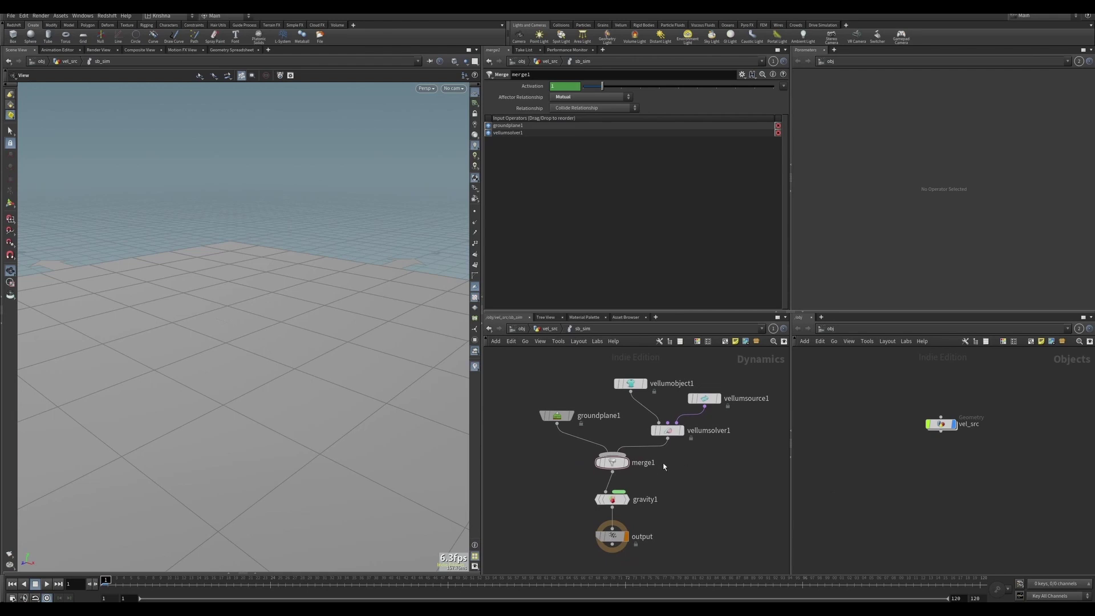
double_click(941, 424)
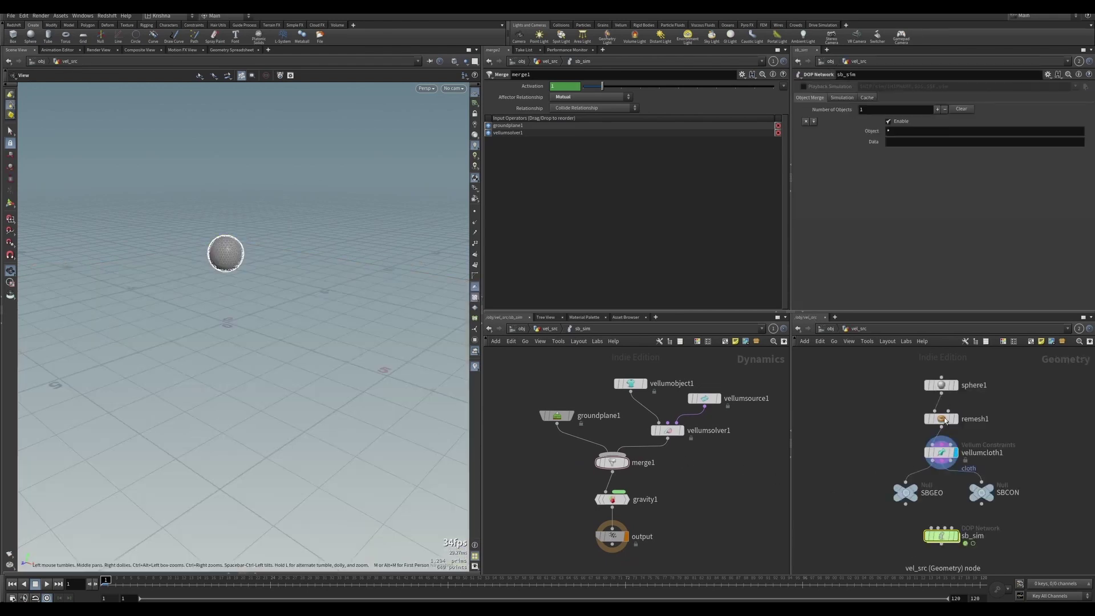
Rename vellumsource1 to sb_source
left_click(704, 398)
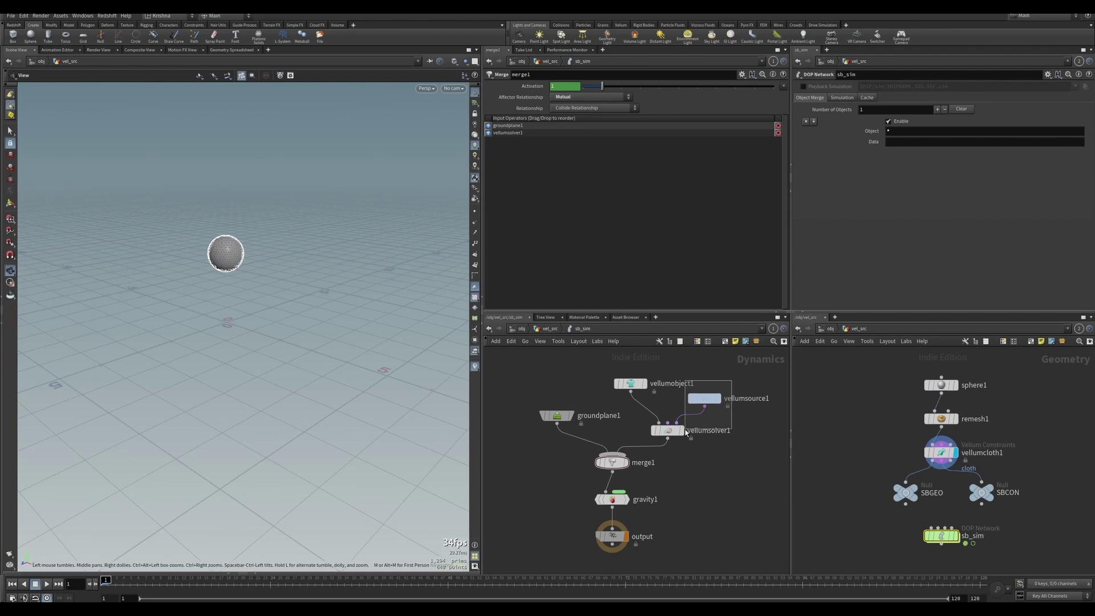
left_click_drag(742, 371, 713, 413)
double_click(748, 398)
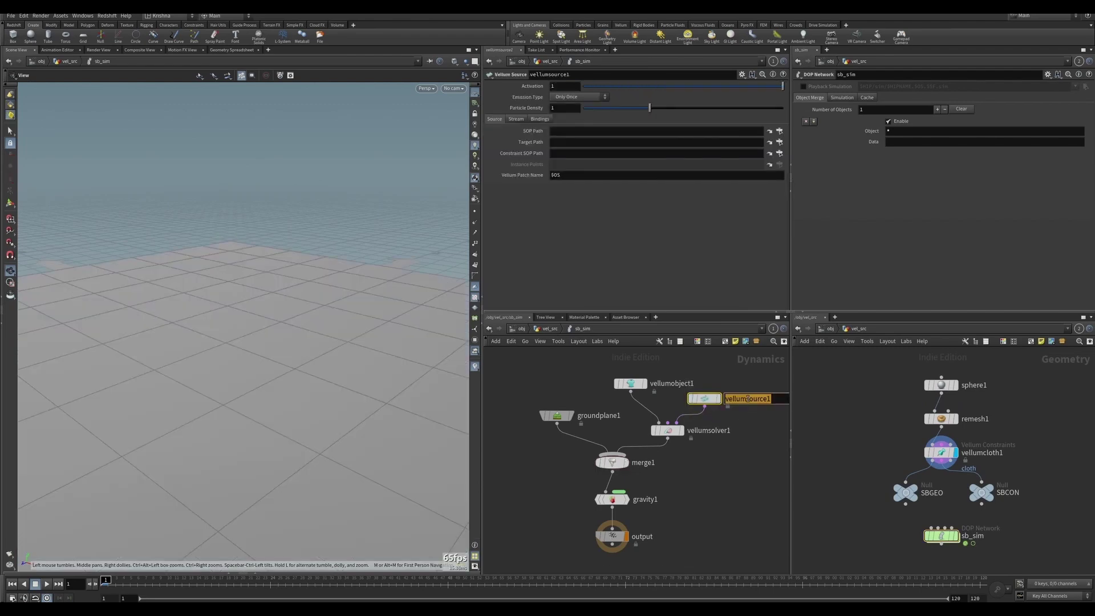
type("sb_source")
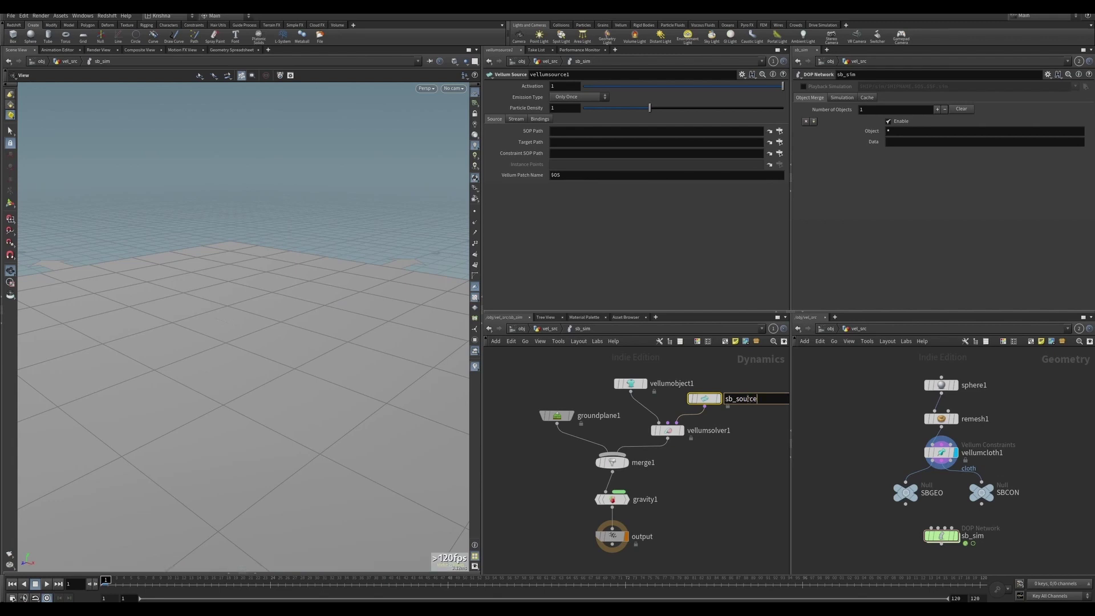
key("Return")
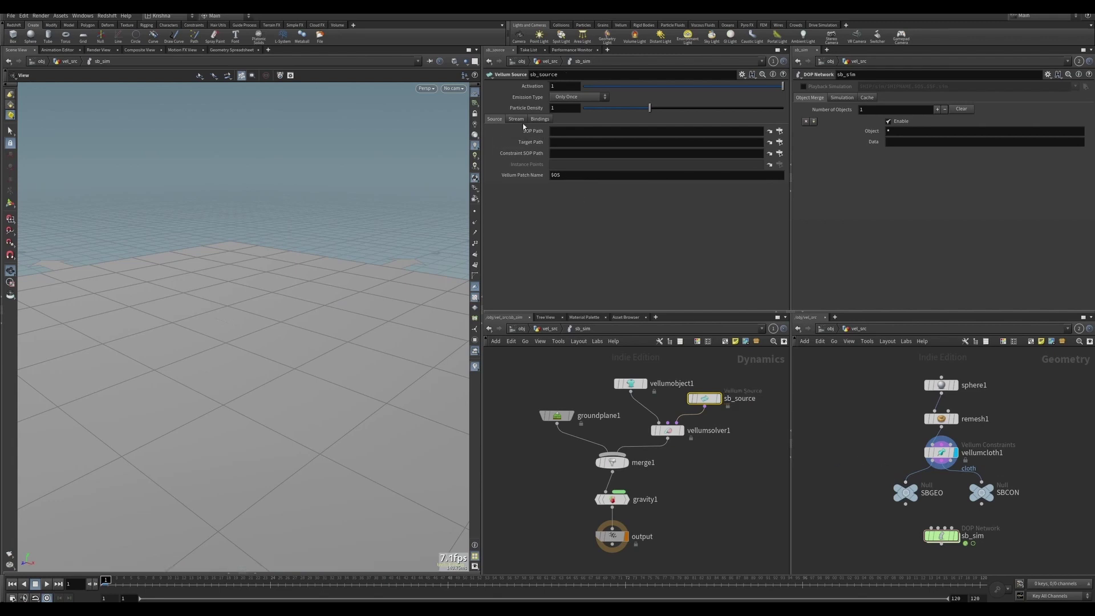
Set sb_source's SOP Path to SBGEO and Constraint SOP Path to SBCON
left_click_drag(895, 497, 584, 135)
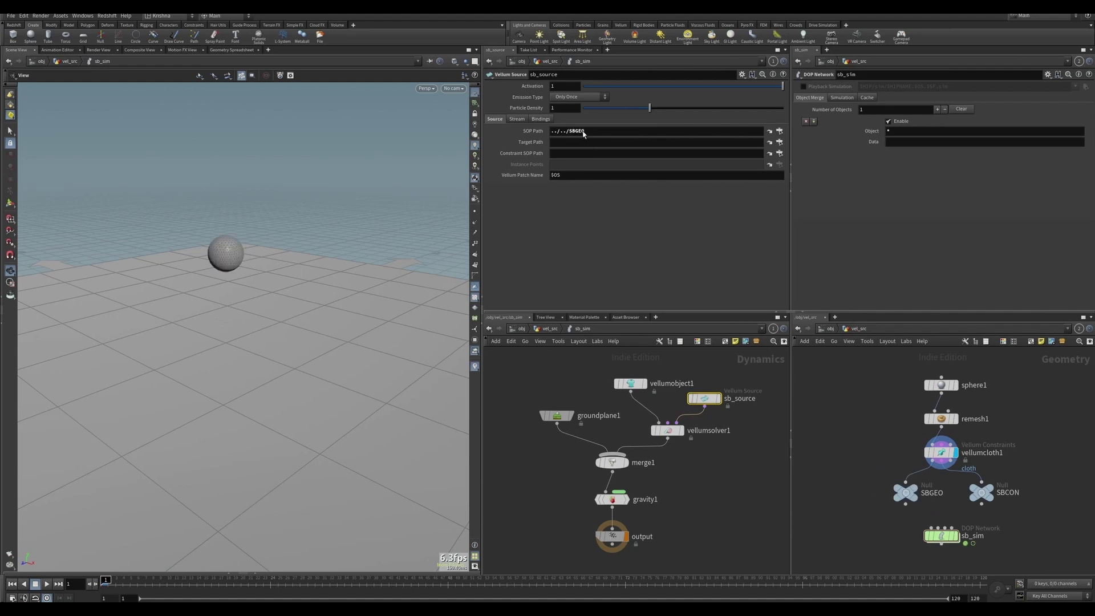
left_click_drag(984, 498, 579, 154)
mouse_move(237, 273)
left_mouse_down()
mouse_move(249, 286)
mouse_move(259, 279)
mouse_move(229, 297)
mouse_move(244, 289)
left_mouse_up()
scroll(245, 288, "up", 3)
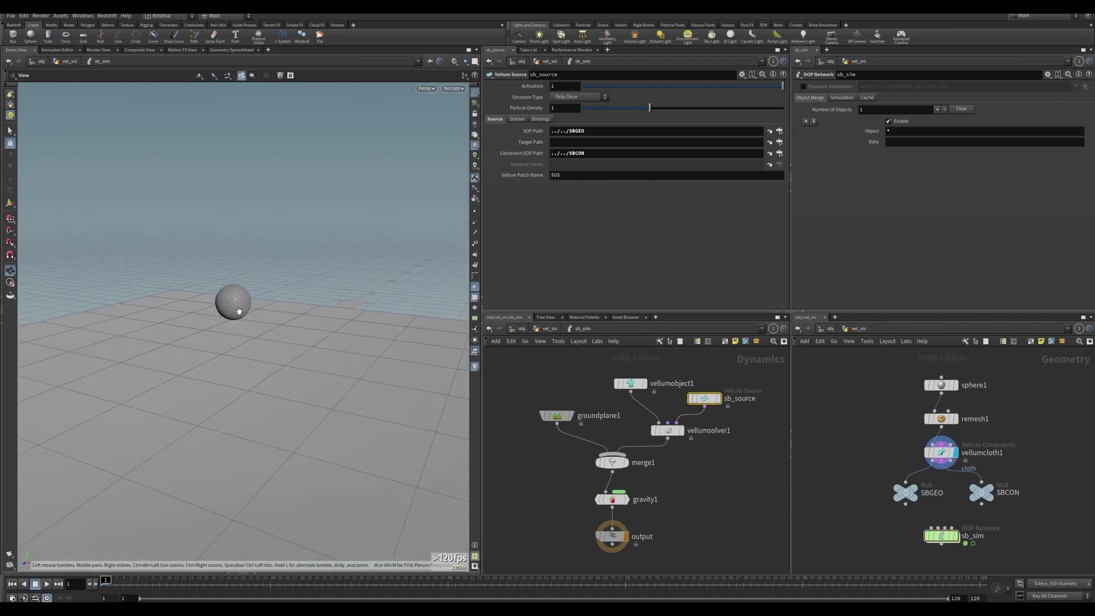
left_click_drag(685, 437, 683, 435)
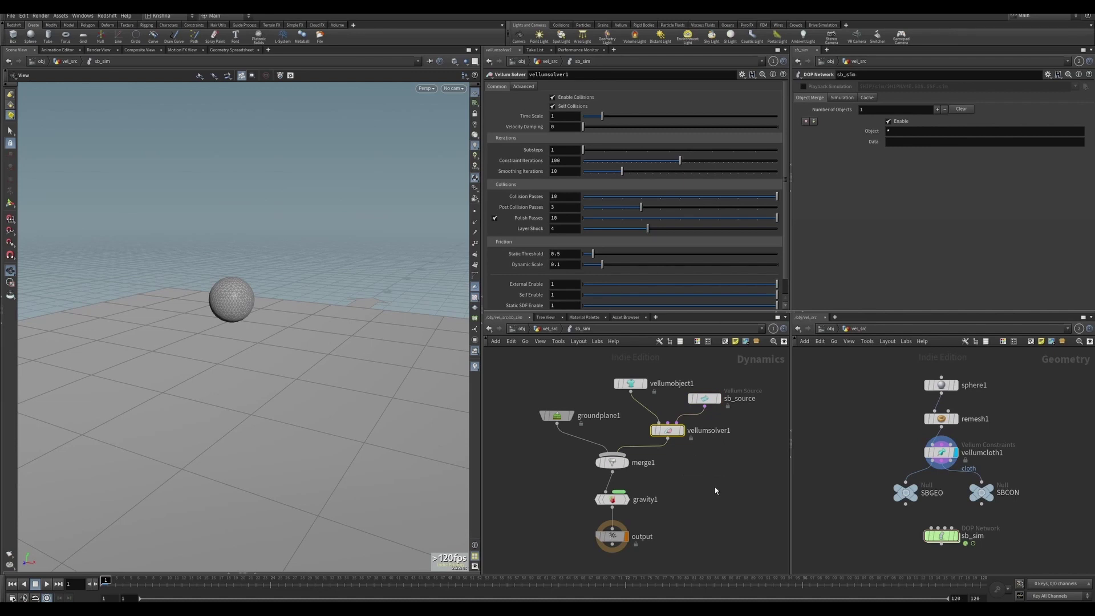
left_click(47, 583)
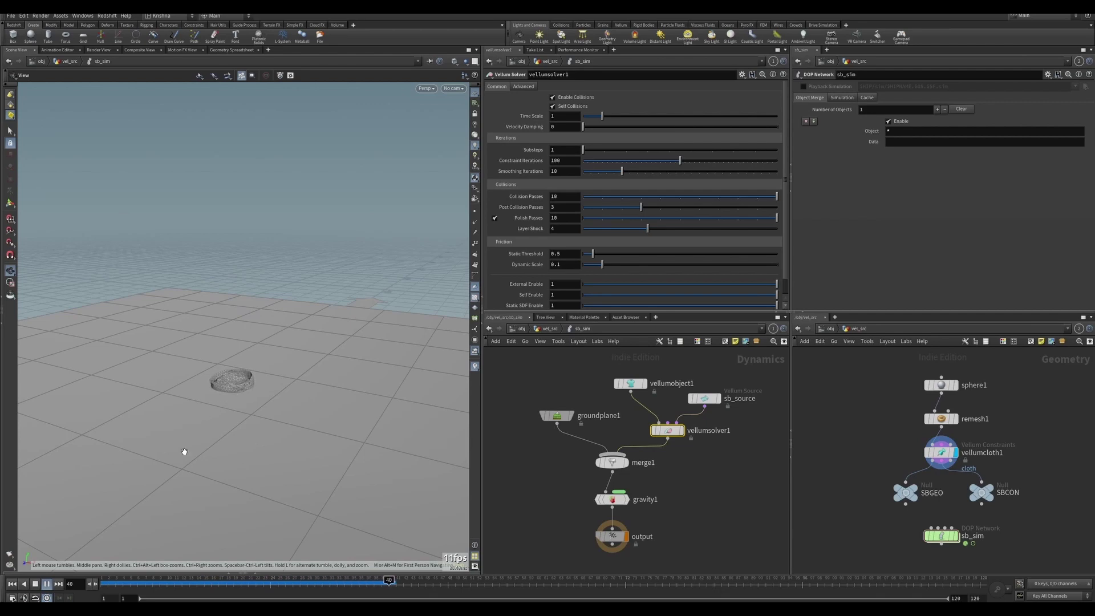
left_click(47, 584)
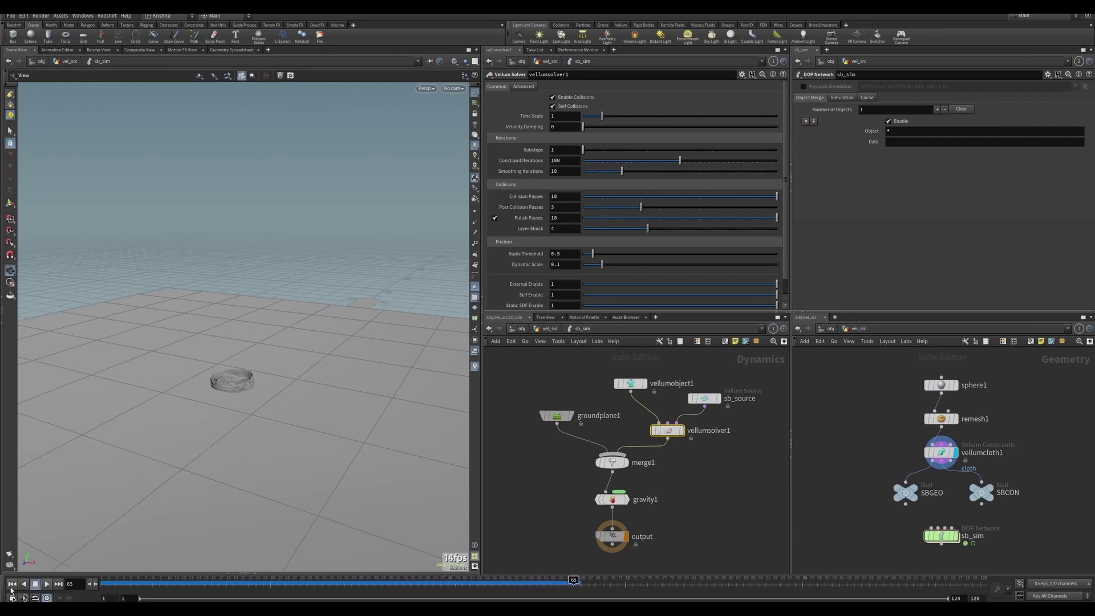
left_click(12, 584)
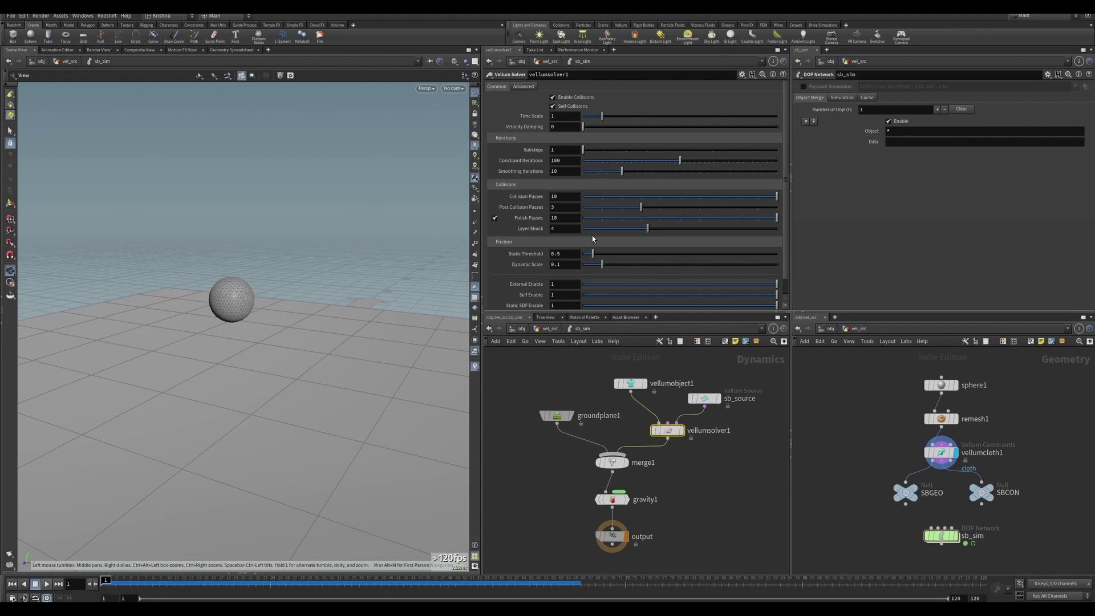
Set vellumcloth1's stretch stiffness scale to 10 and bend stiffness scale to 0.01
left_click(930, 452)
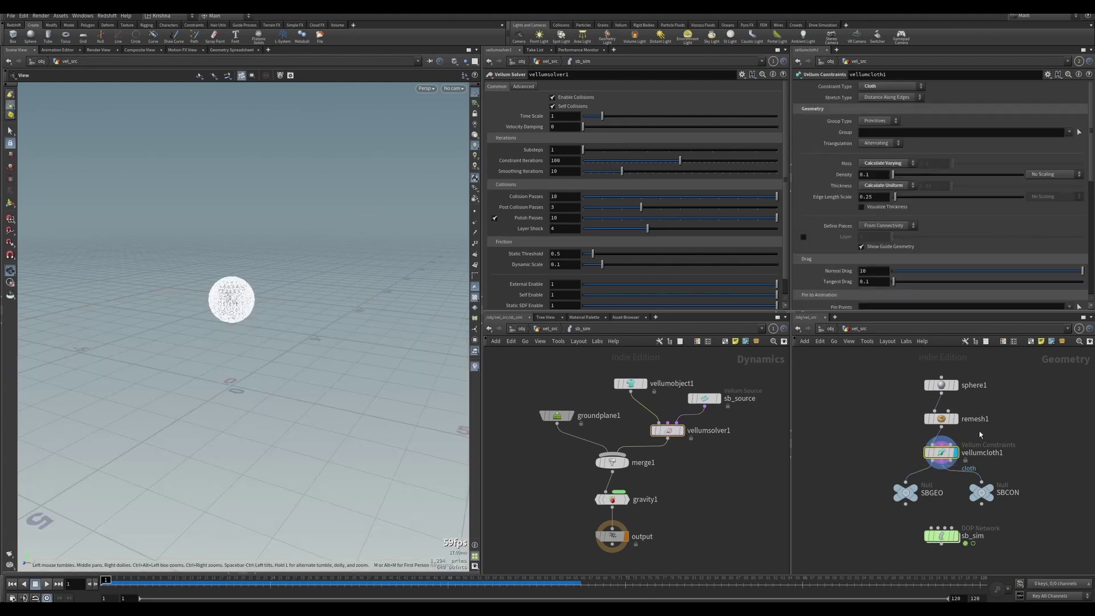
scroll(833, 222, "down", 8)
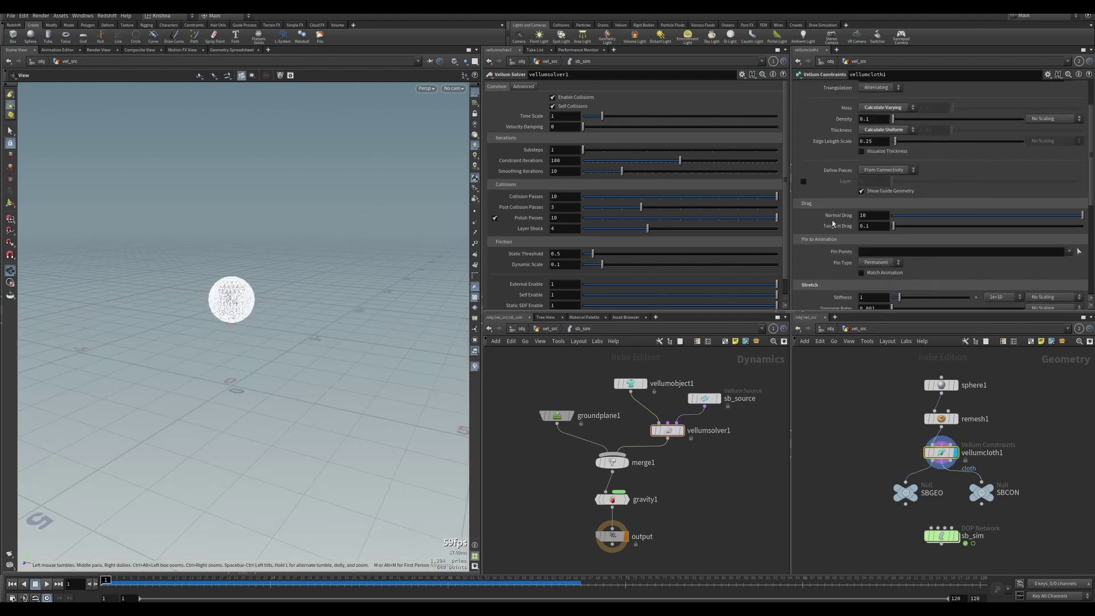
scroll(833, 223, "down", 3)
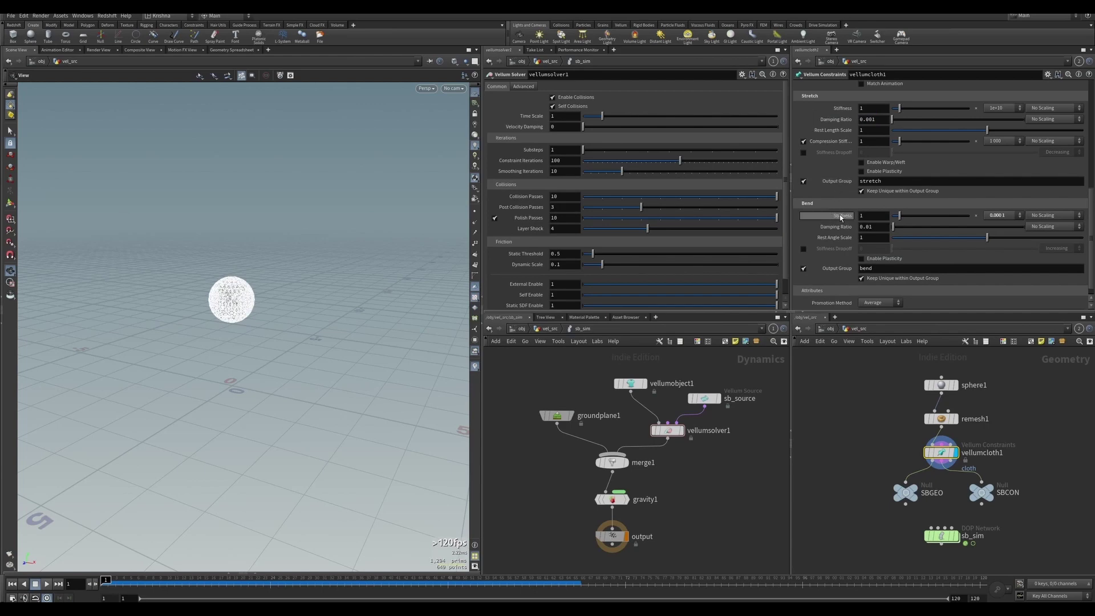
left_click(1009, 107)
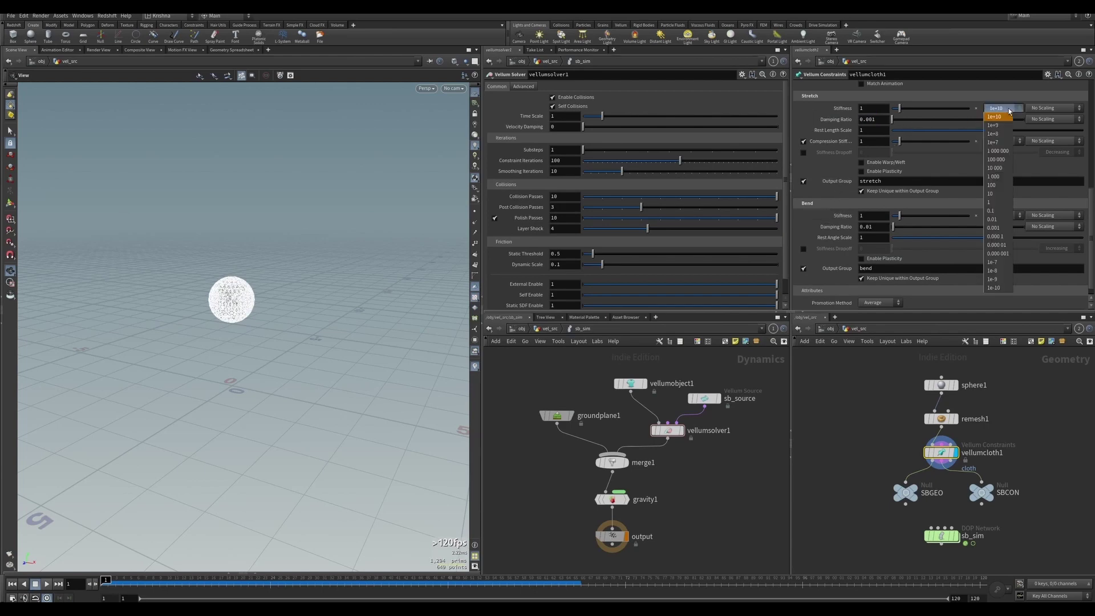
left_click(996, 193)
left_click(998, 215)
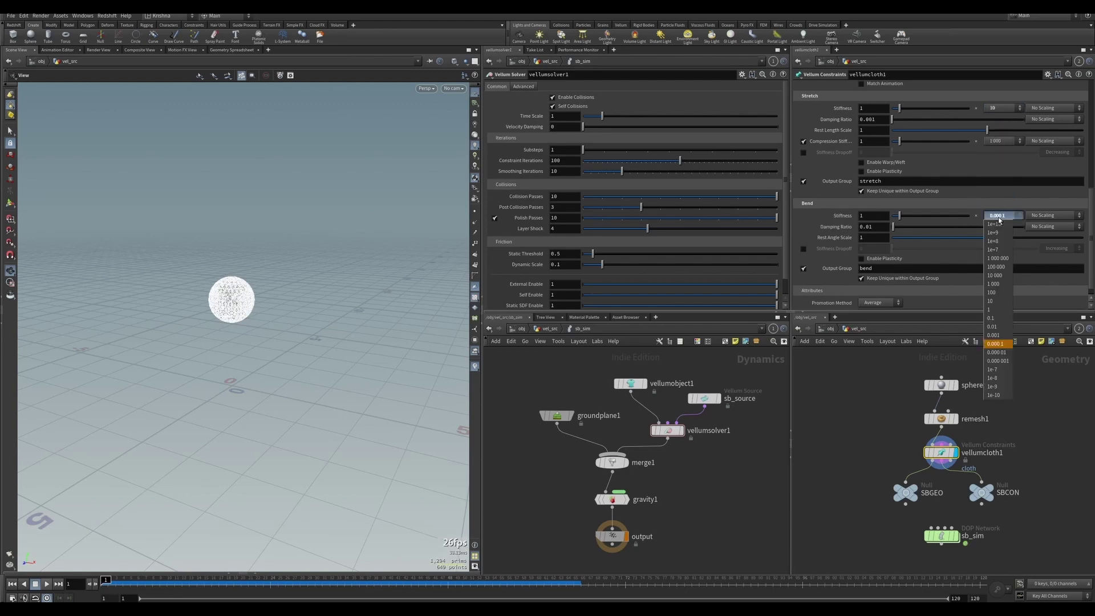
left_click(992, 327)
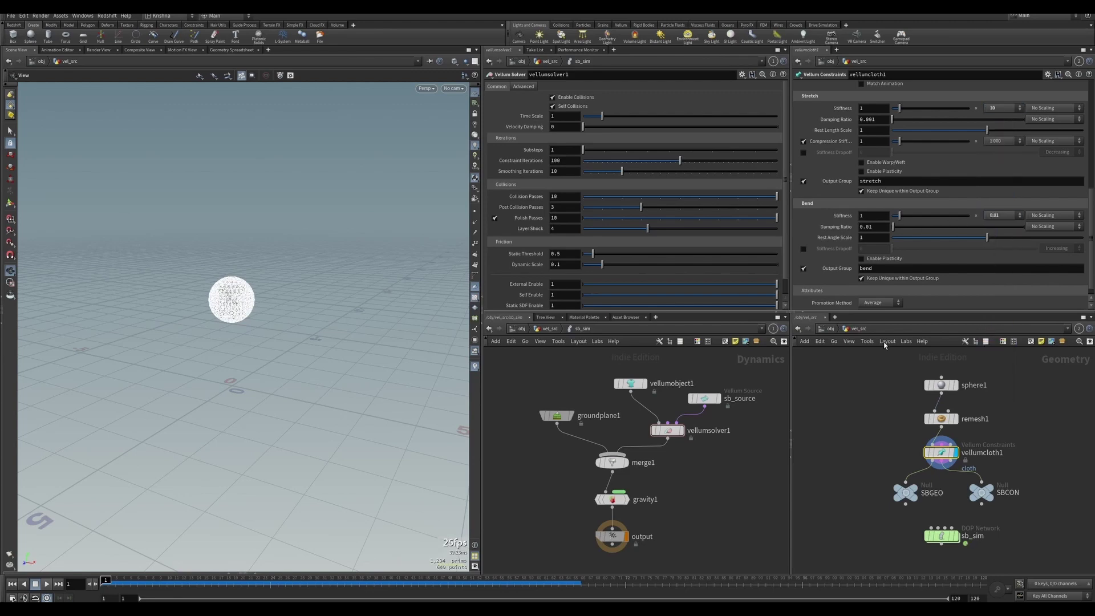
Play the sim from merge1, rewind to frame 1, and set stretch damping ratio to 0.01
left_click(612, 462)
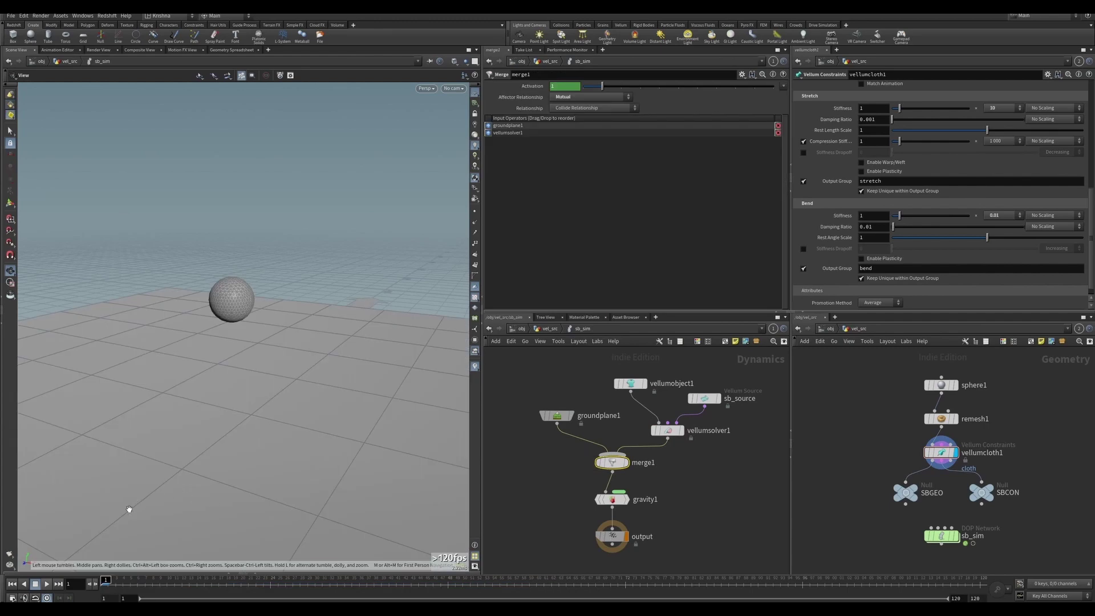
left_click(46, 583)
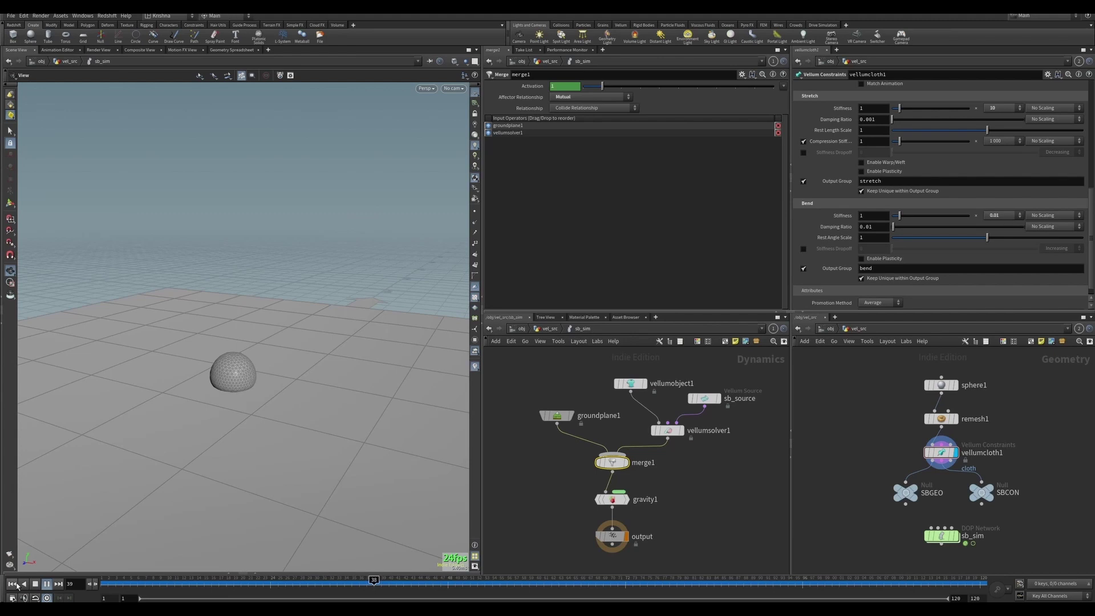
left_click(12, 584)
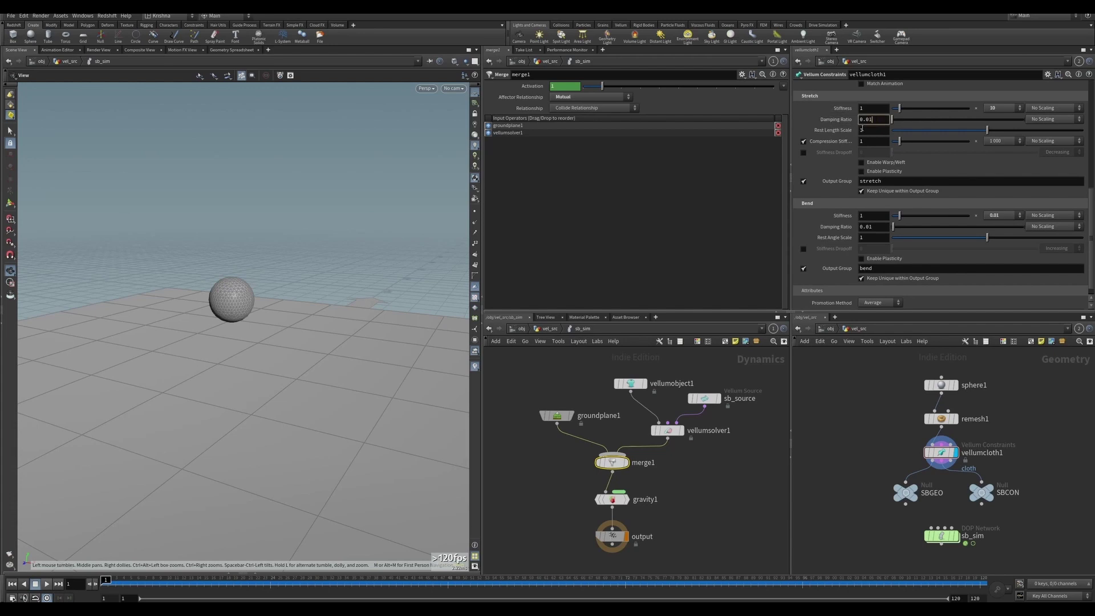
key("Return")
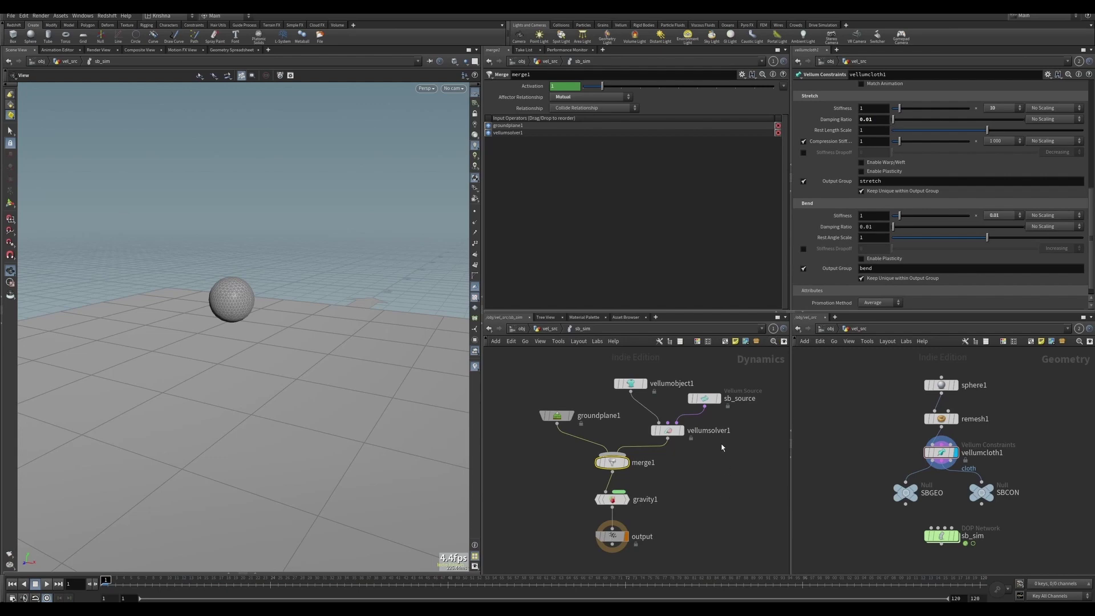
Set vellumsolver1's velocity damping to 0.01 and substeps to 4
left_click(668, 431)
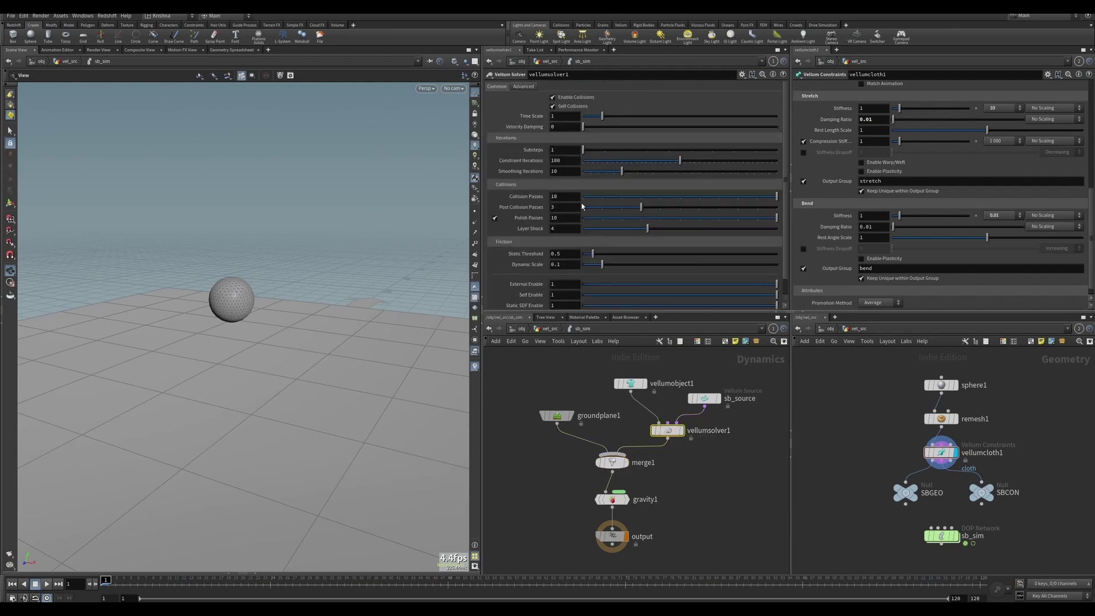
left_click(561, 125)
type(".01")
key("Return")
left_click(563, 150)
key("Return")
mouse_move(540, 152)
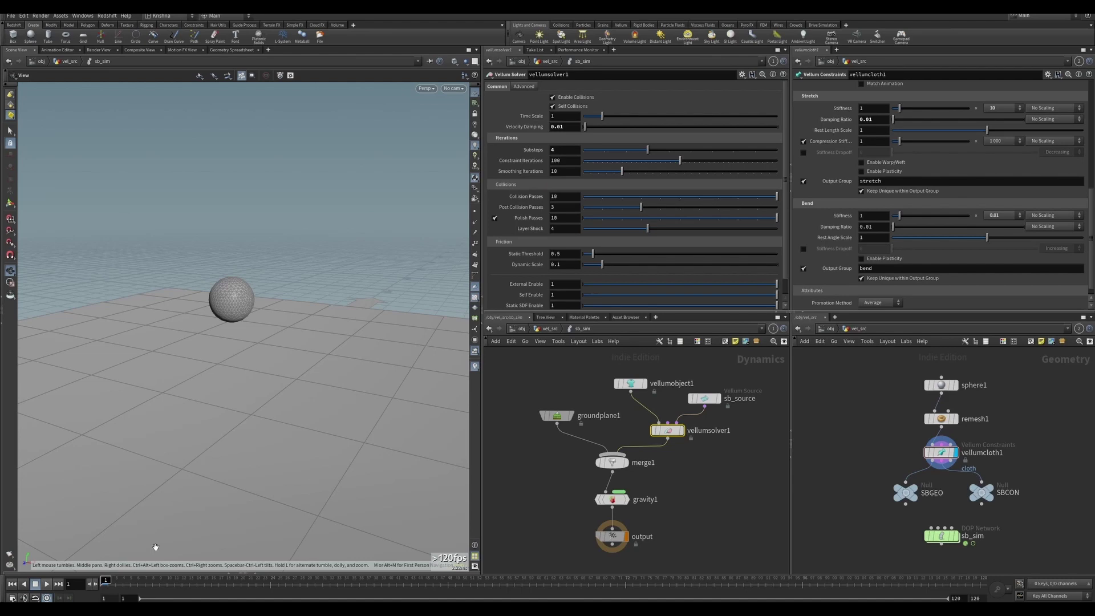
Play the simulation to test the changes, then stop and return to frame 1
left_click(50, 583)
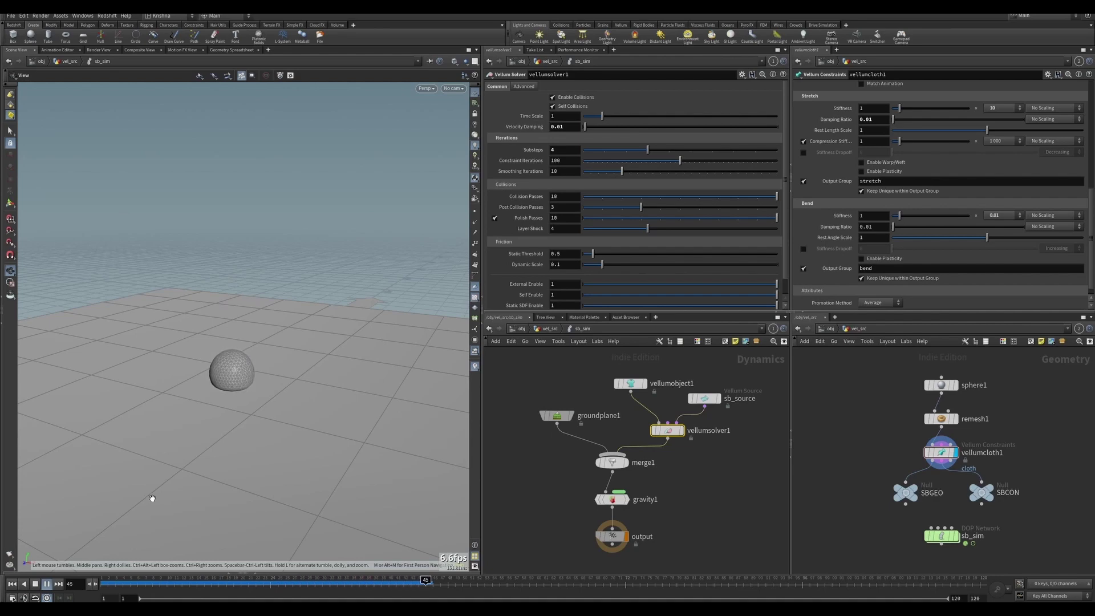
left_click(12, 584)
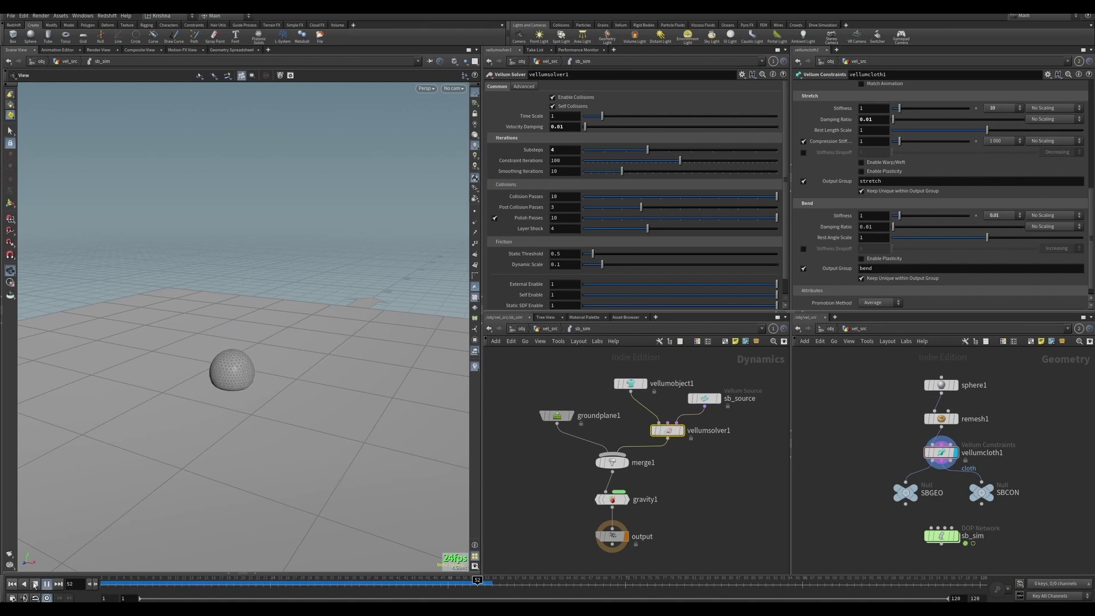
left_click(34, 585)
left_click(12, 584)
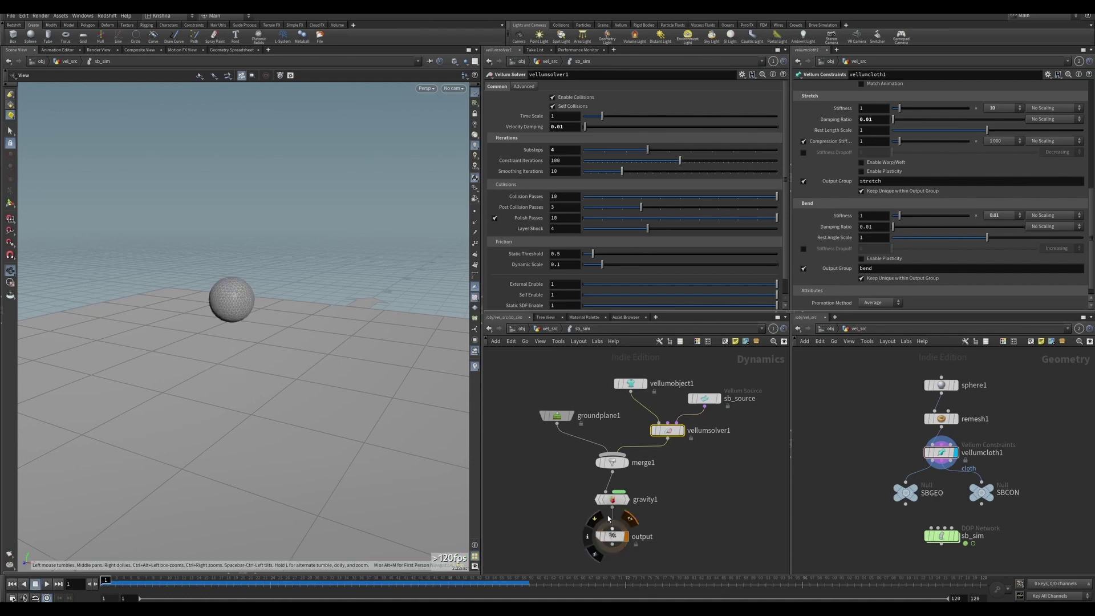
Add a null after sb_sim, name it OUT_sb_sim, and display it
key("u")
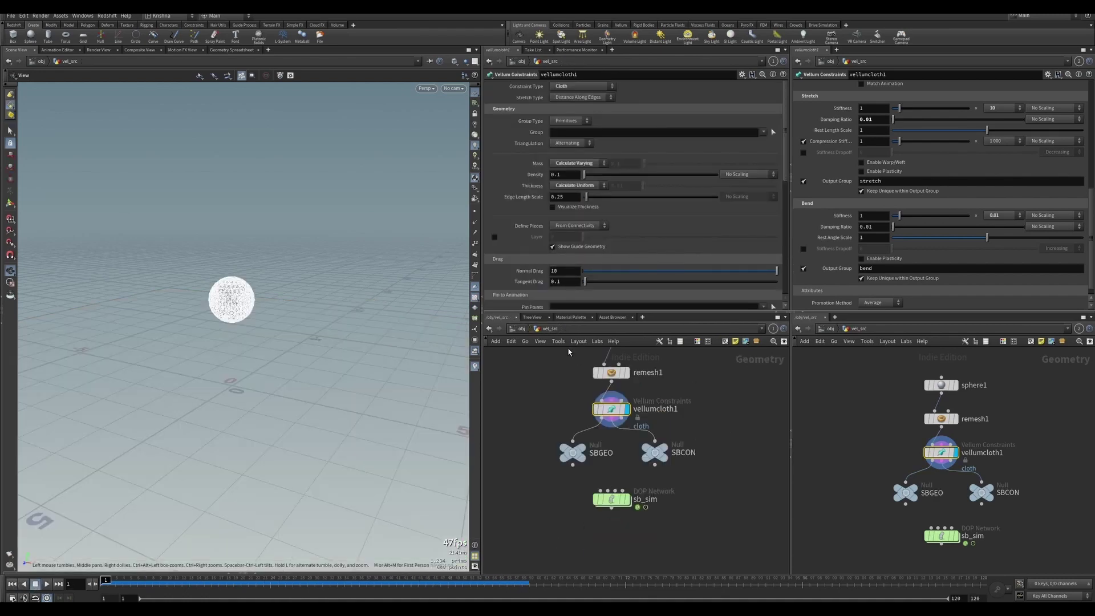
left_click(611, 512)
type("null")
key("Return")
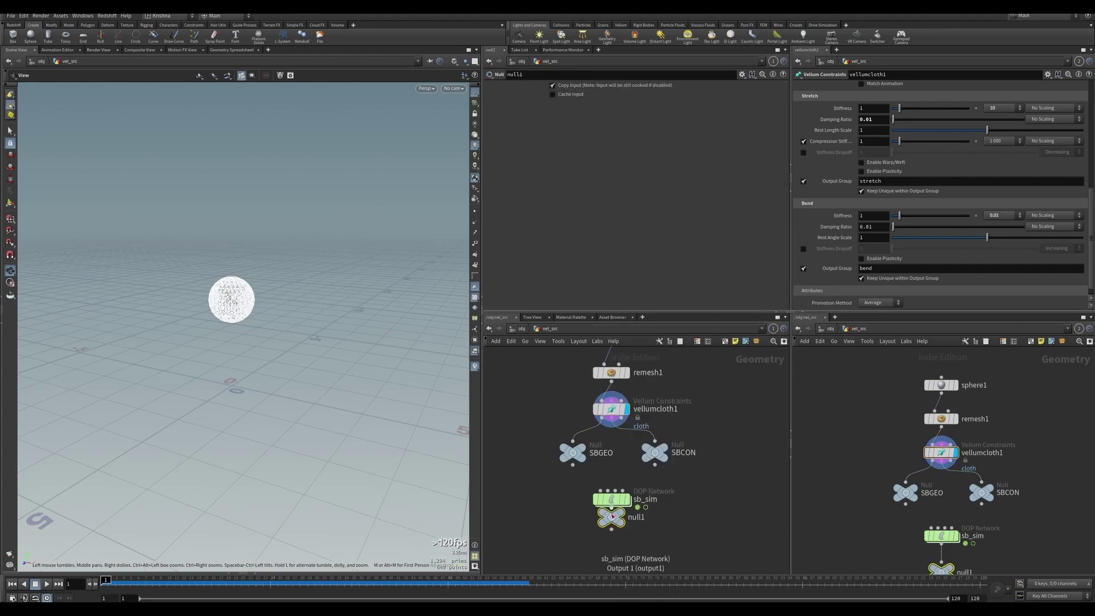
left_click_drag(612, 517, 612, 536)
double_click(633, 539)
type("S")
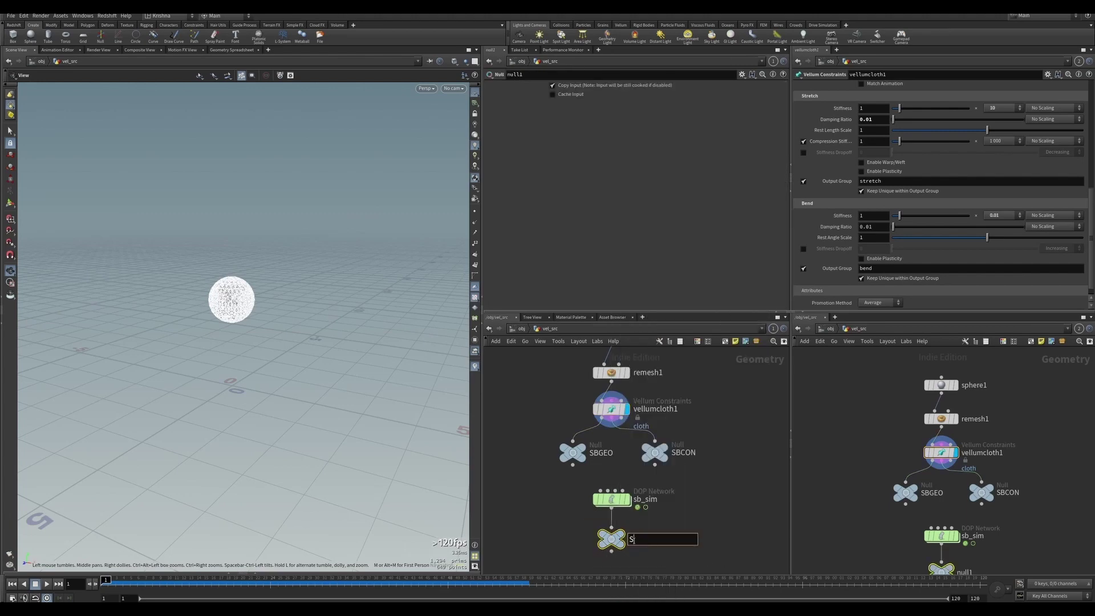
type("OUT_sb_sim")
key("Return")
key("r")
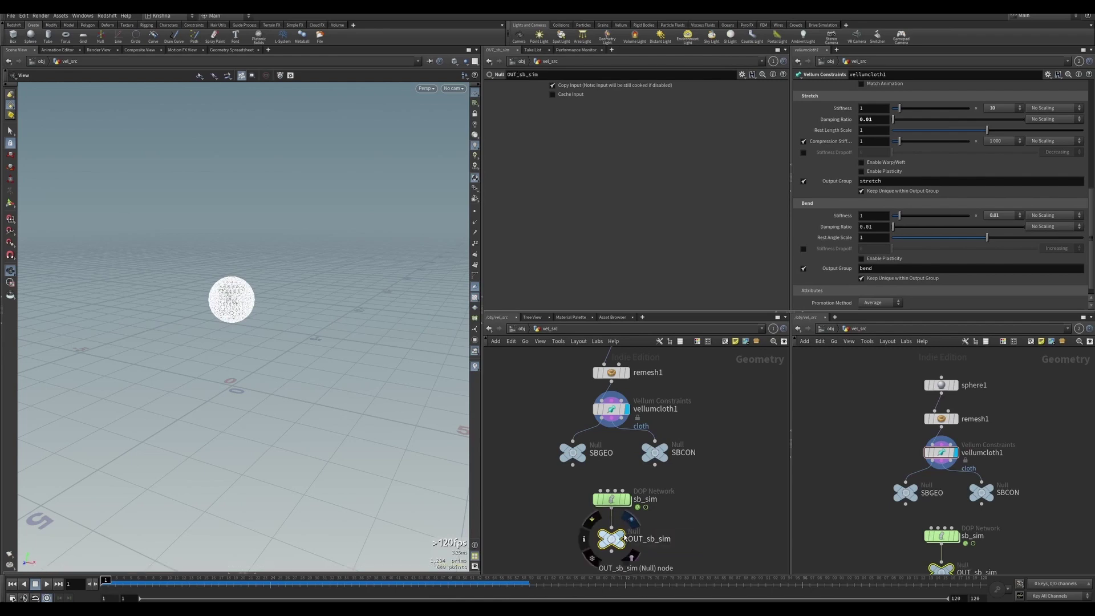
Set sb_sim's Object field to vel* so it imports the vel objects
left_click(613, 499)
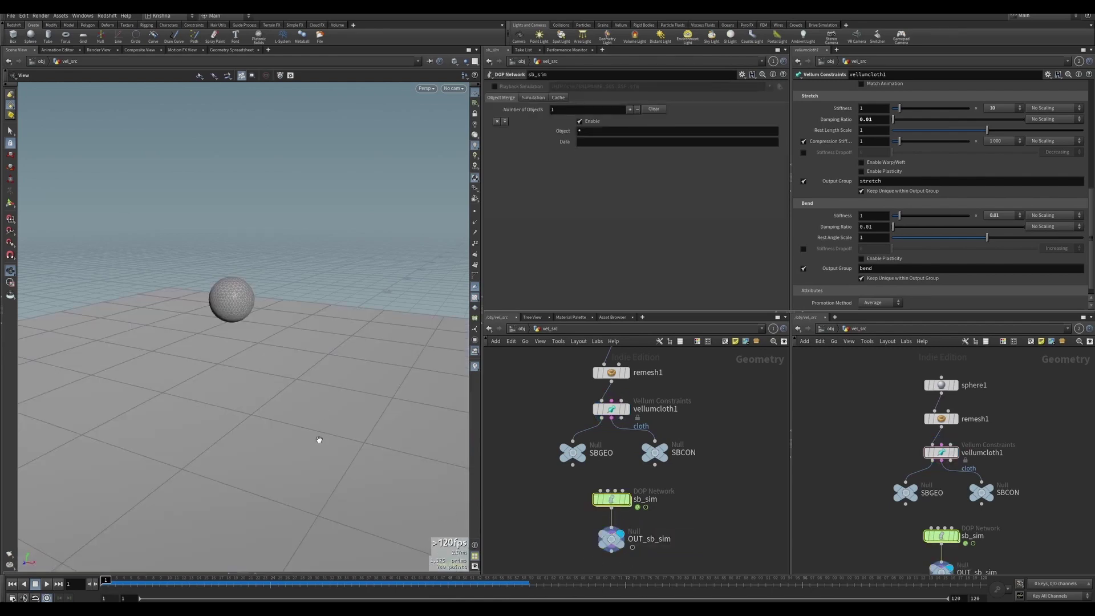
scroll(237, 339, "down", 3)
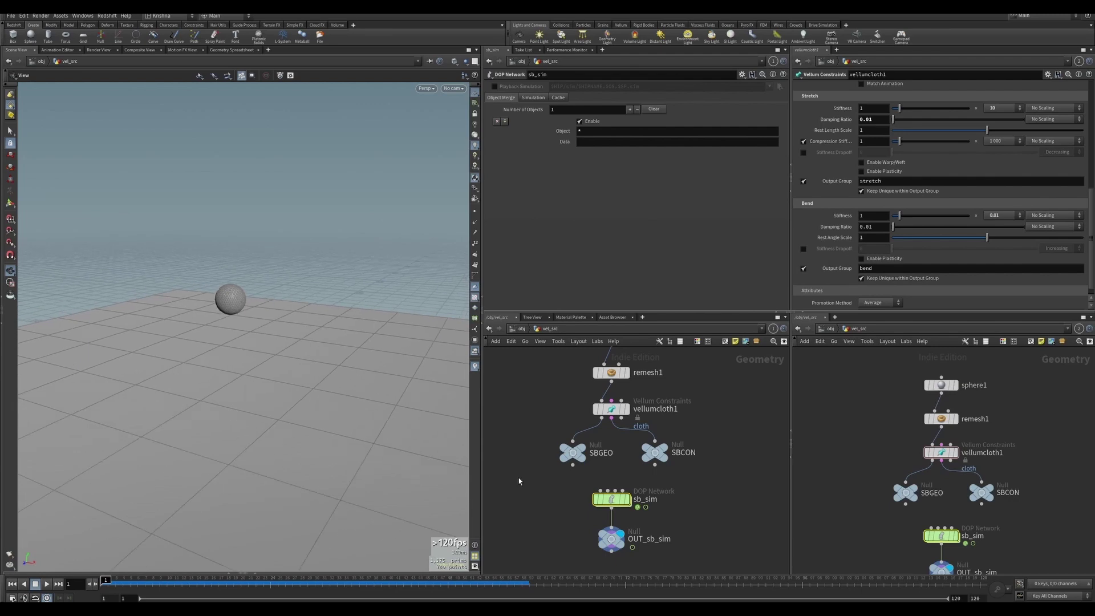
left_click(578, 131)
type("vel*")
key("Return")
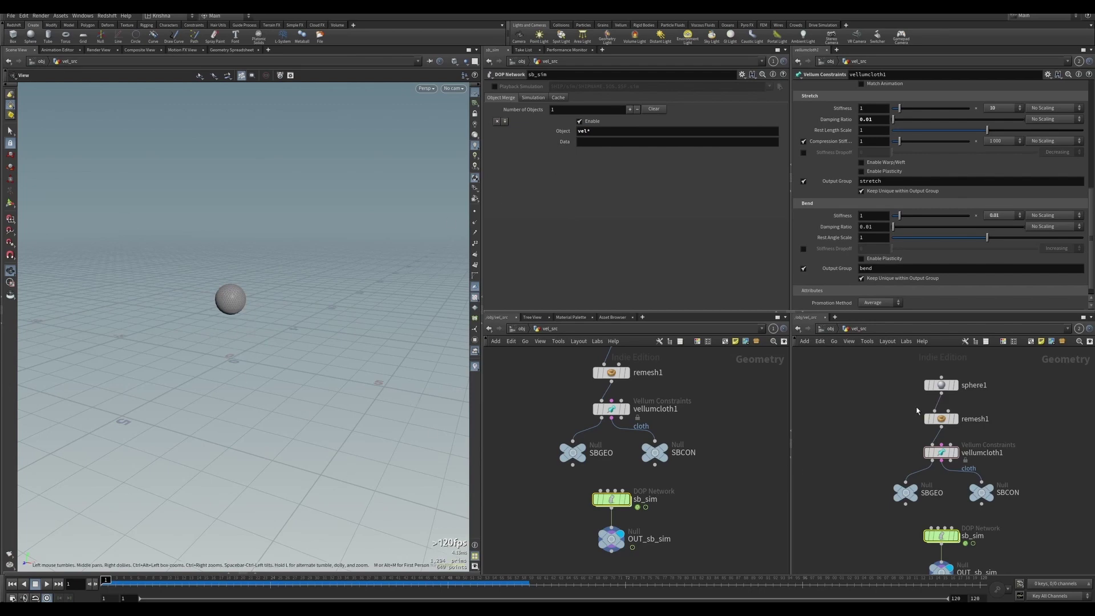
middle_click_drag(709, 520, 702, 497)
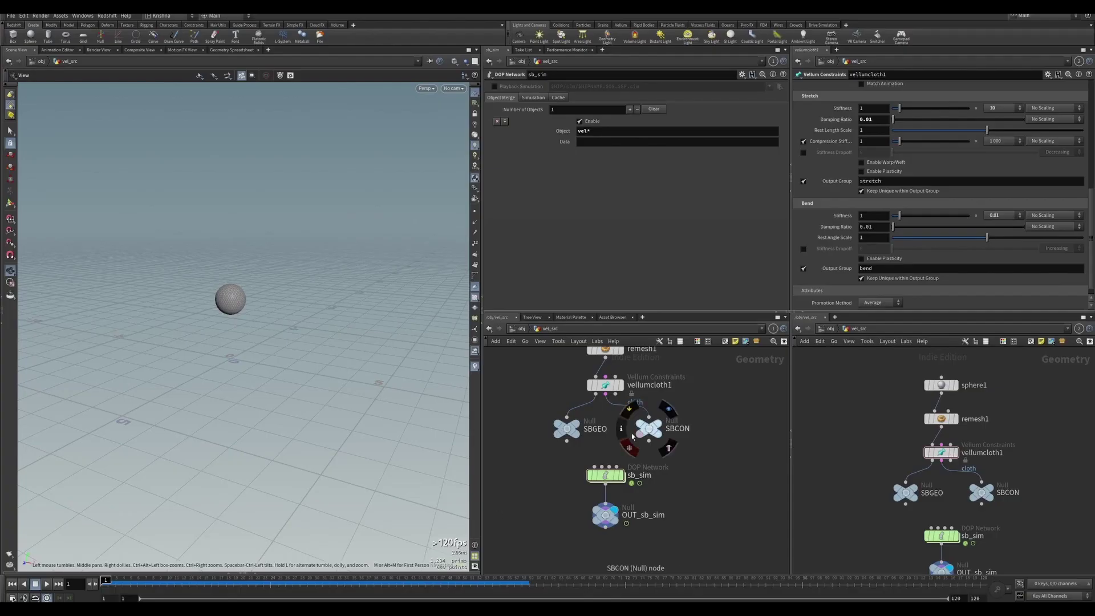
Add a Line node feeding a new Resample node and display resample1
scroll(588, 430, "down", 1)
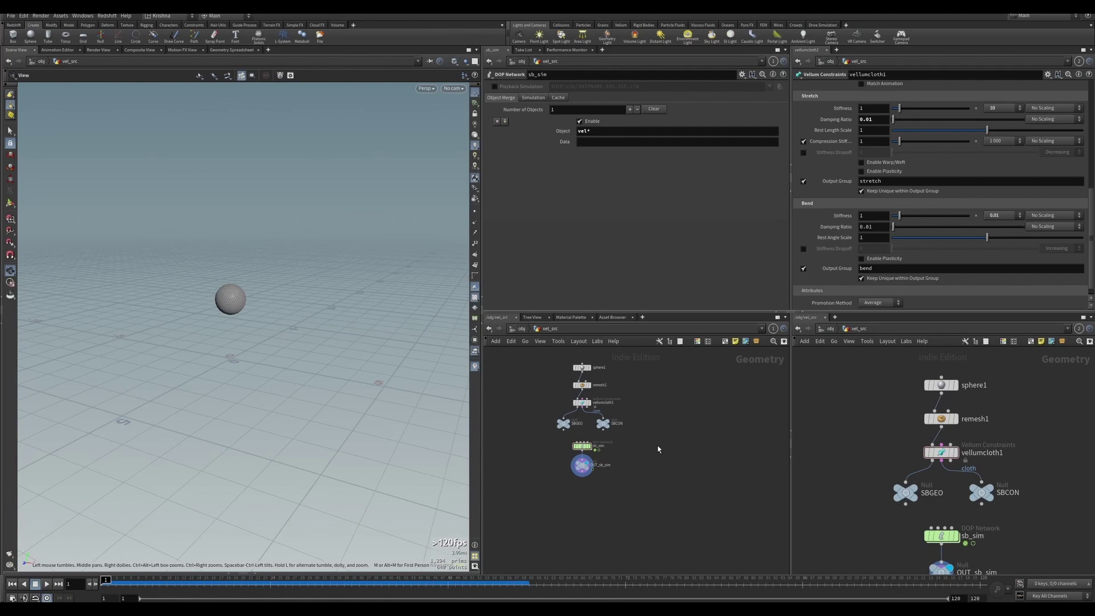
key("Tab")
type("null")
key("Return")
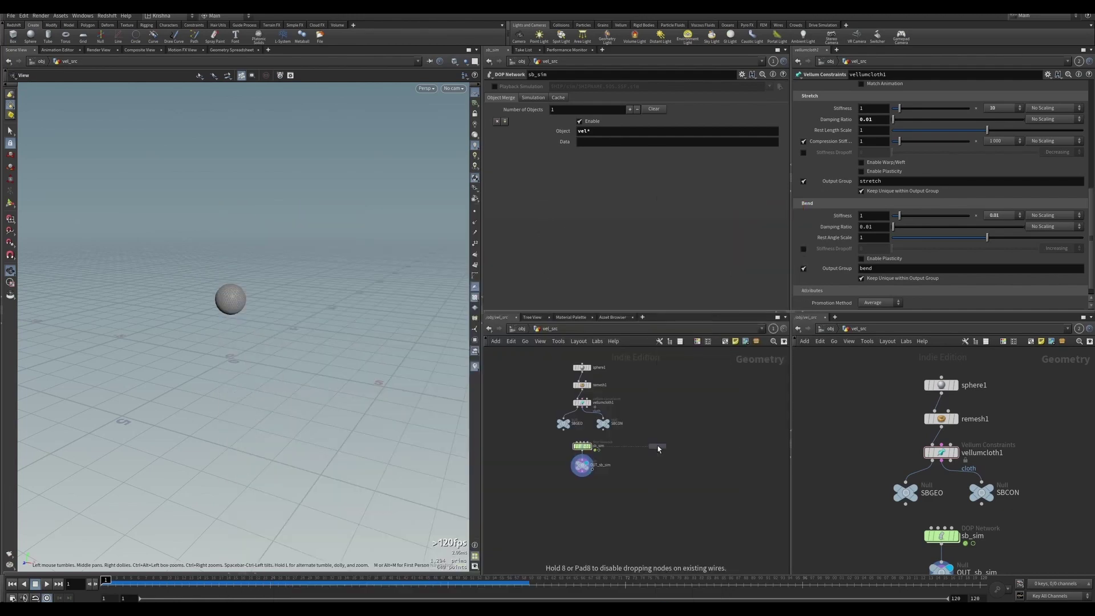
left_click(659, 449)
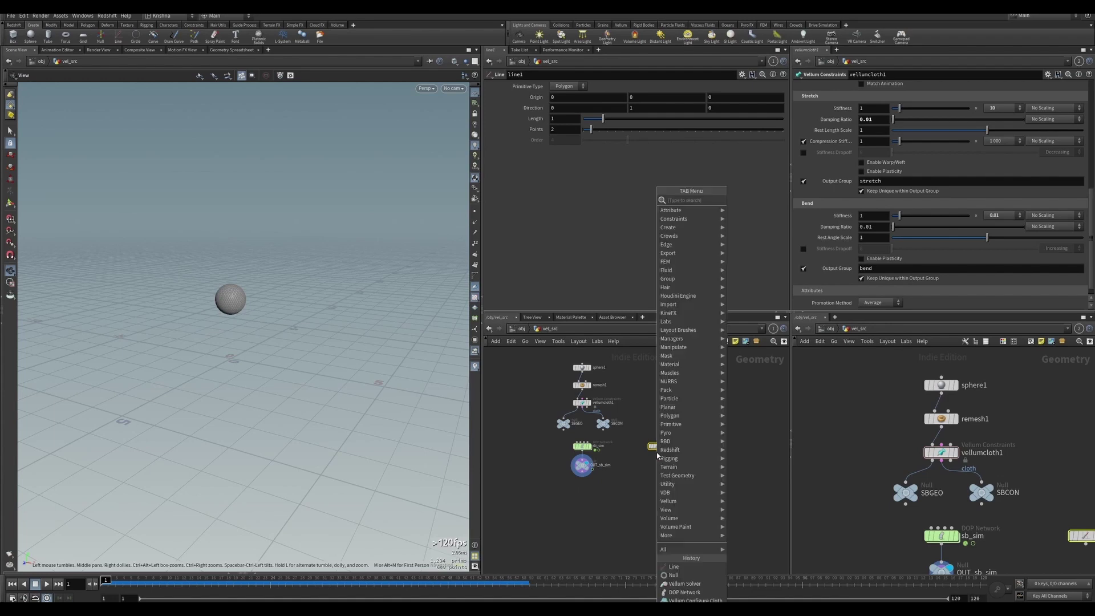
key("Tab")
type("resampl")
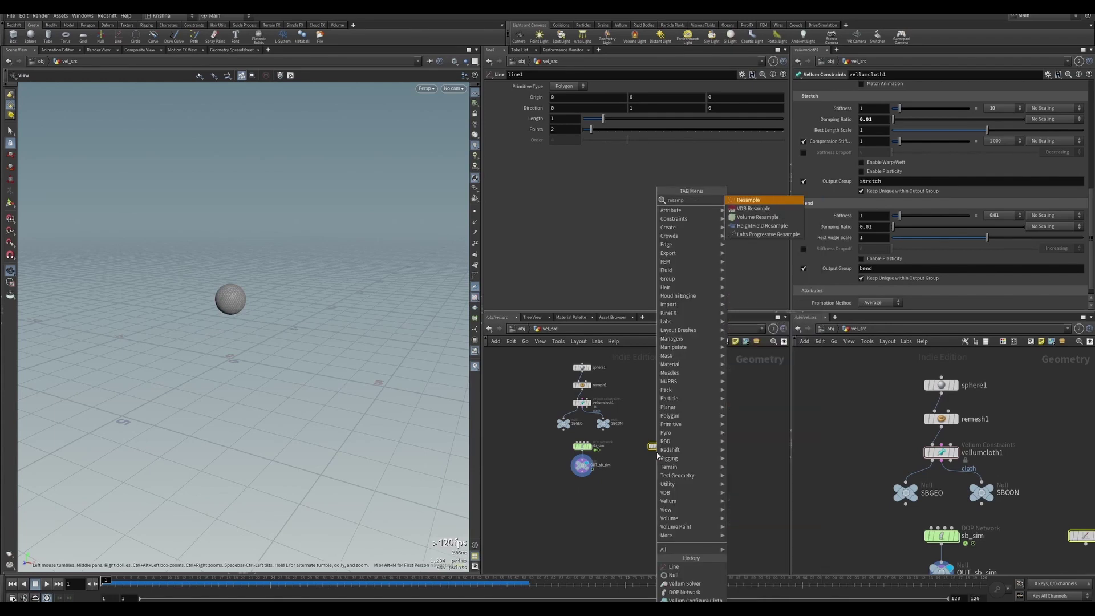
key("Return")
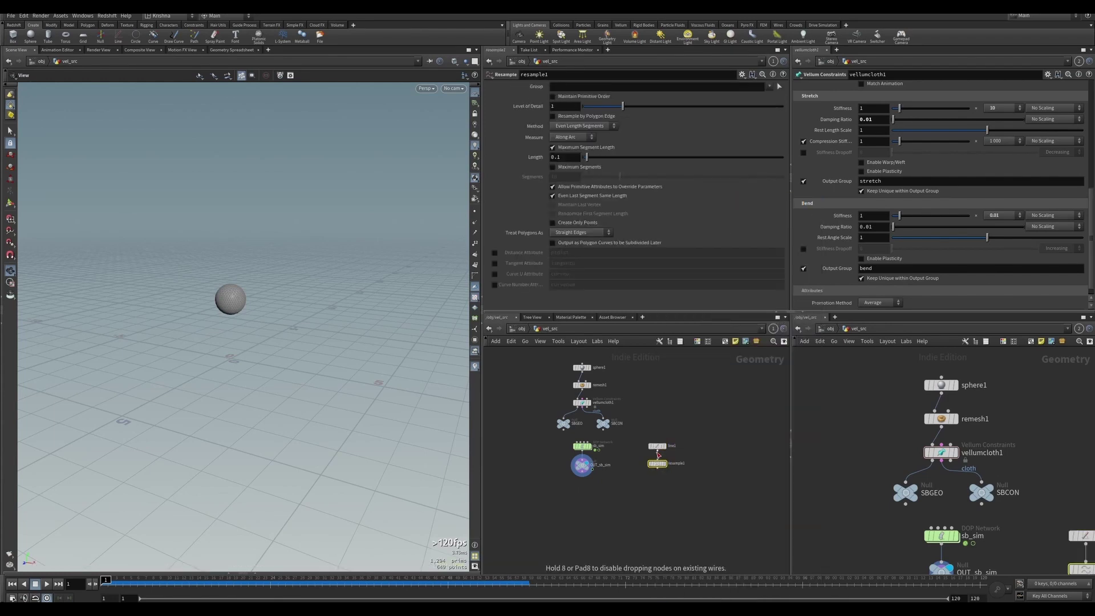
left_click(658, 455)
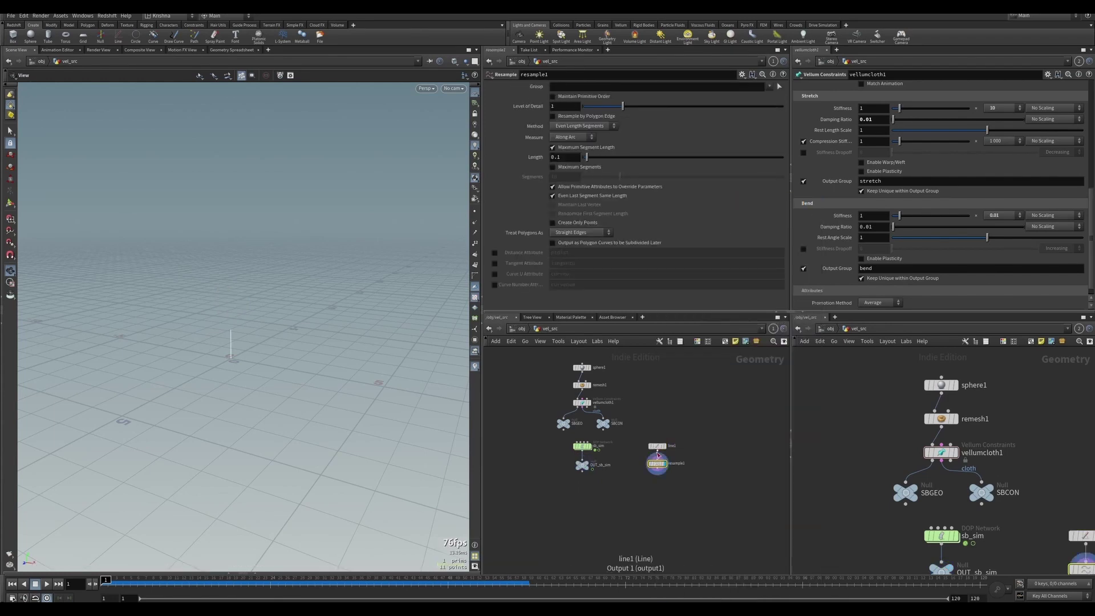
Show points in the viewport and briefly bypass resample1 to compare with the raw line
left_click(475, 212)
scroll(228, 345, "up", 3)
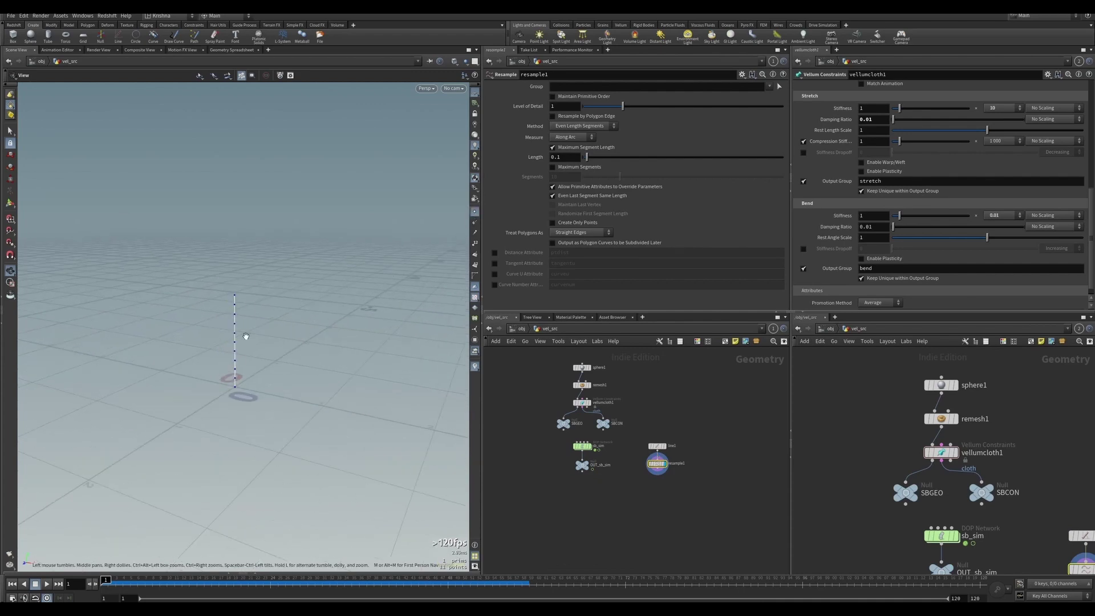
mouse_move(649, 468)
left_click(647, 456)
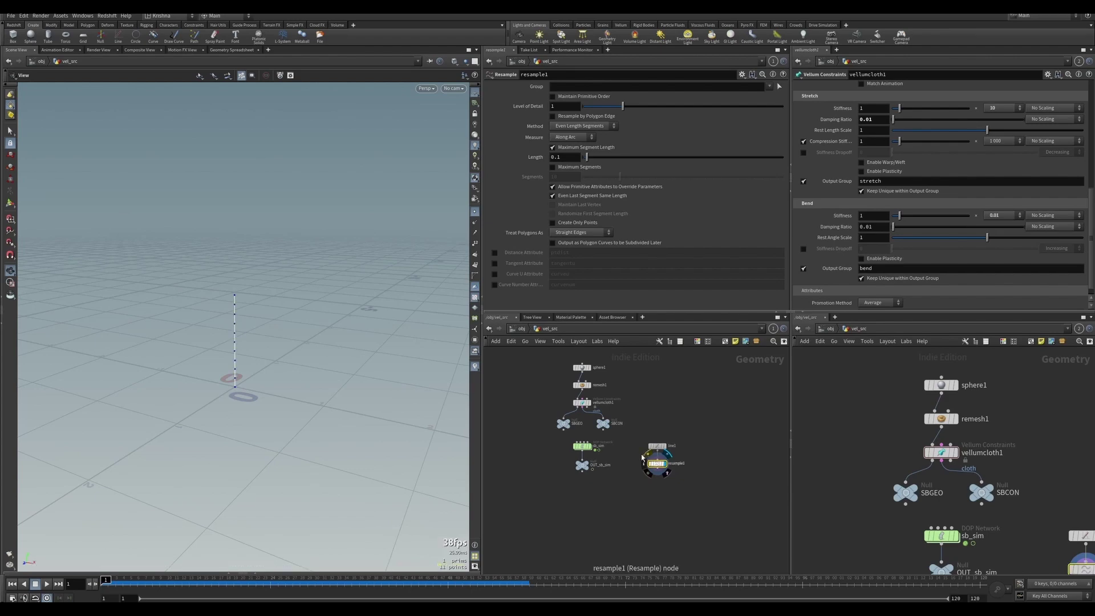
left_click(647, 457)
left_click(657, 445)
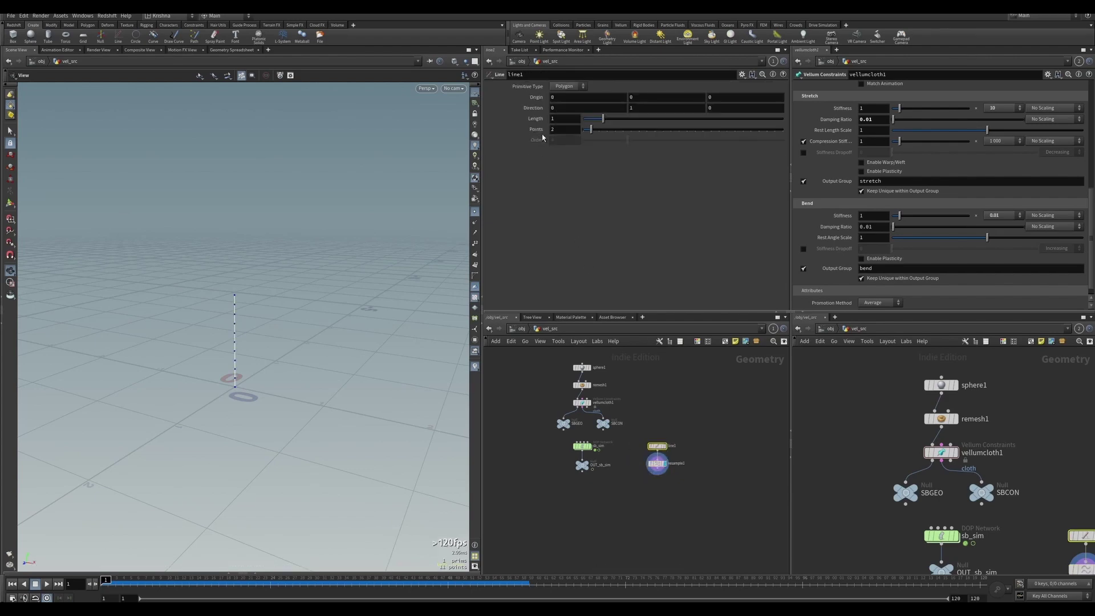
Switch resample1 from Maximum Segment Length 0.1 to Maximum Segments of 10
left_click(656, 463)
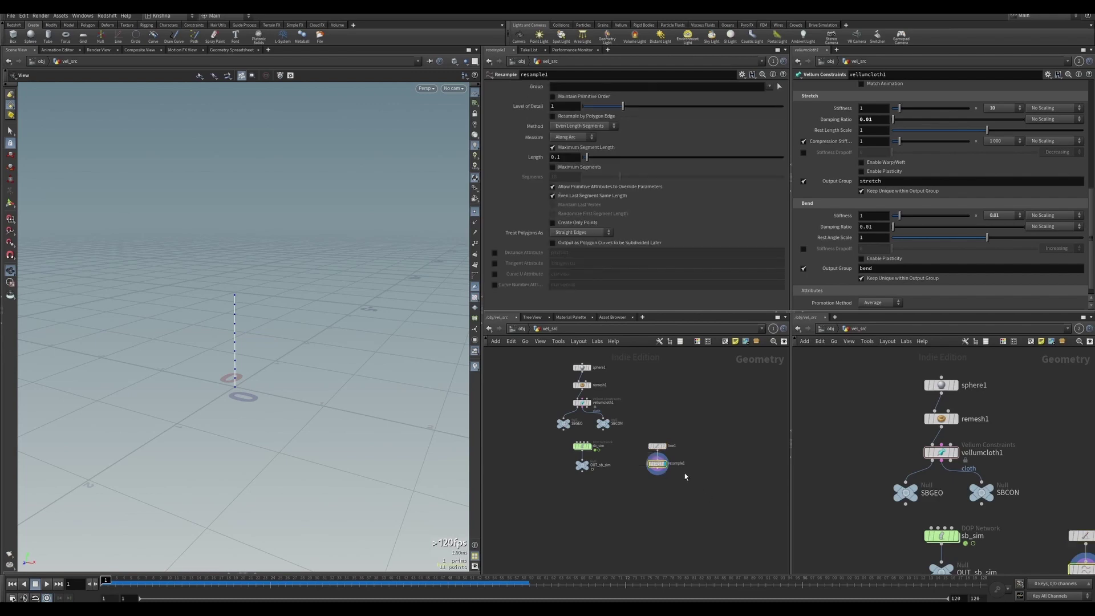
left_click(552, 148)
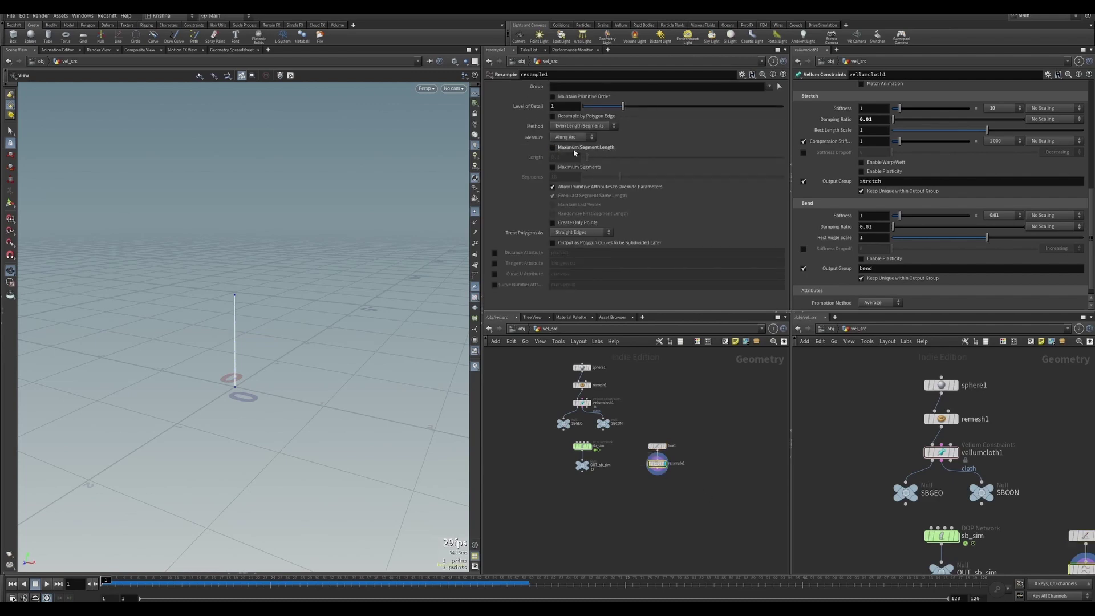
left_click(553, 168)
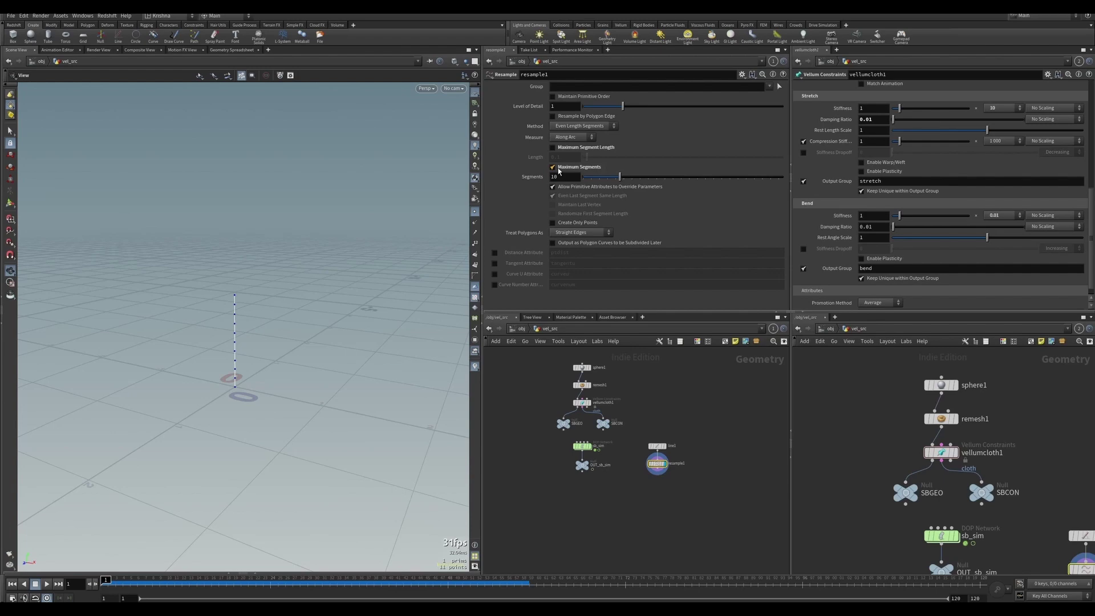
left_click(558, 169)
left_click(553, 148)
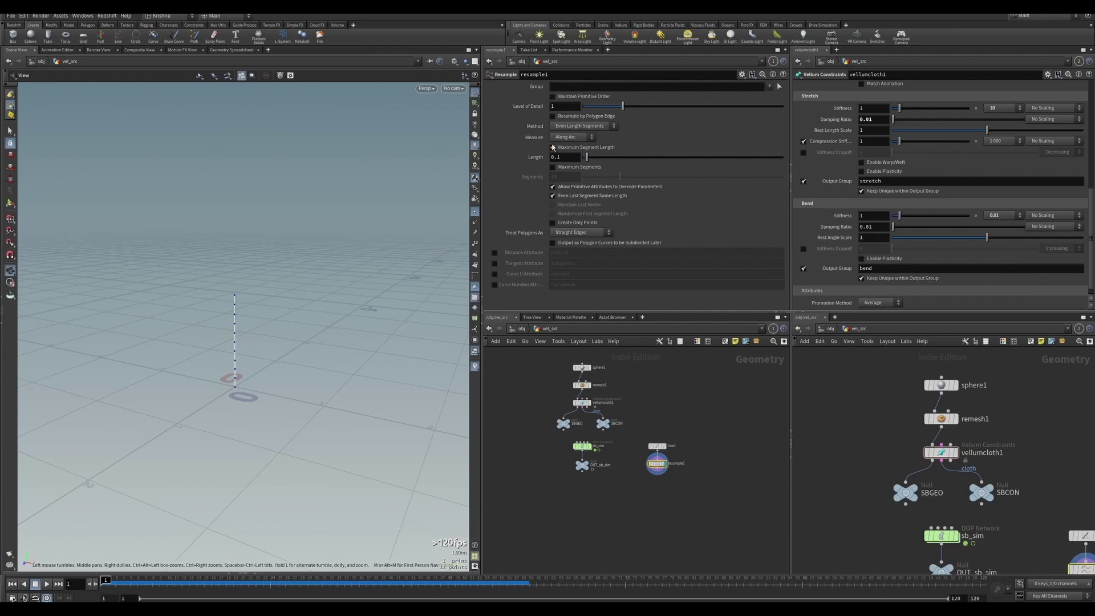
left_click(553, 147)
left_click(553, 167)
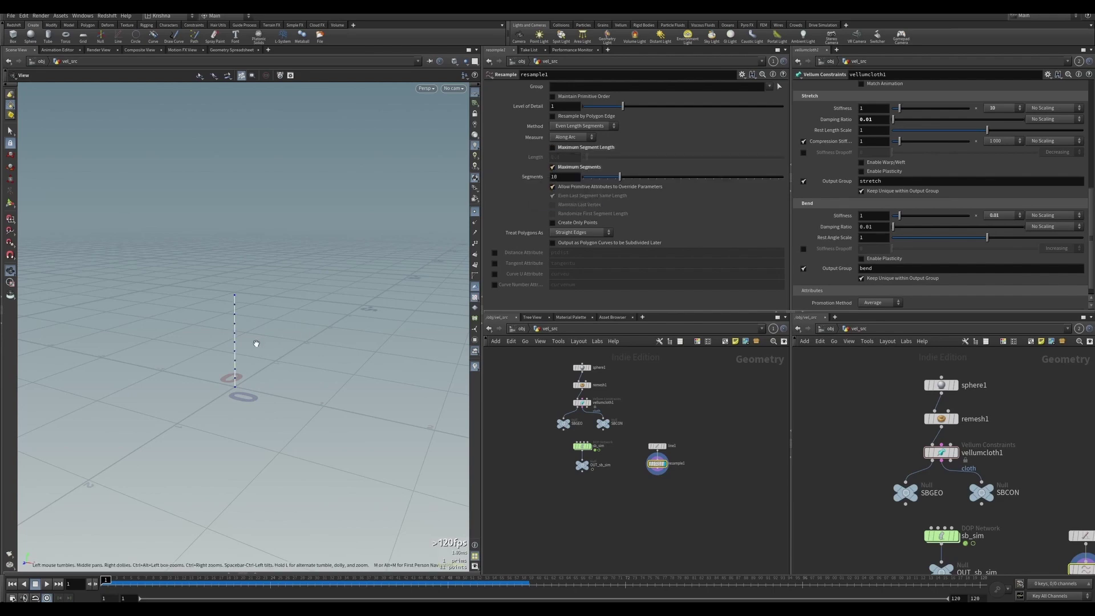
middle_click_drag(681, 484, 662, 460)
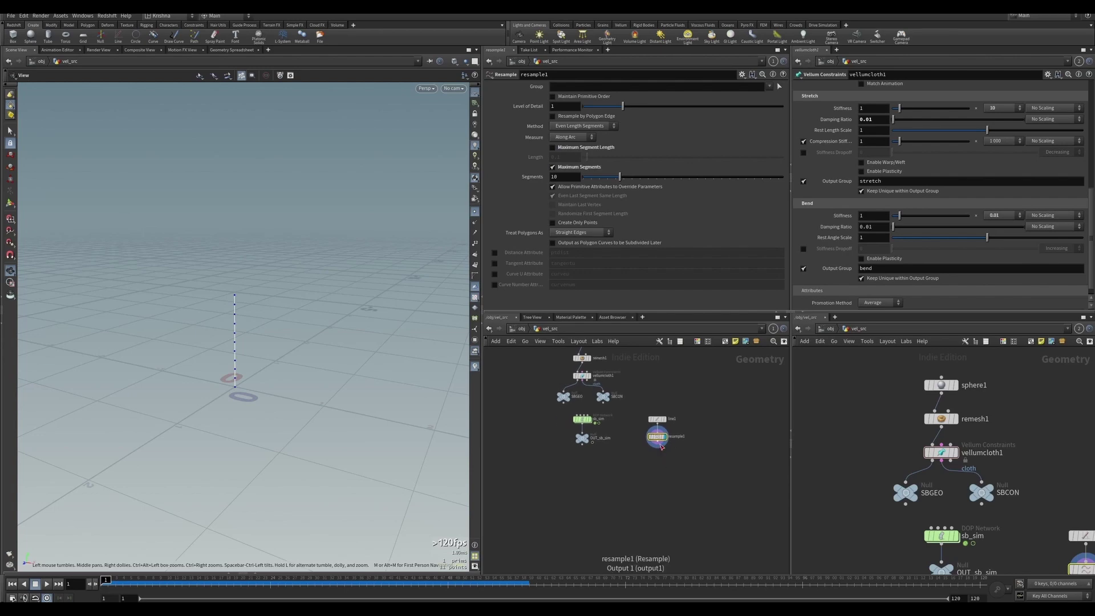
Add a Group Create node below resample1 and line it up
key("Tab")
type("group c")
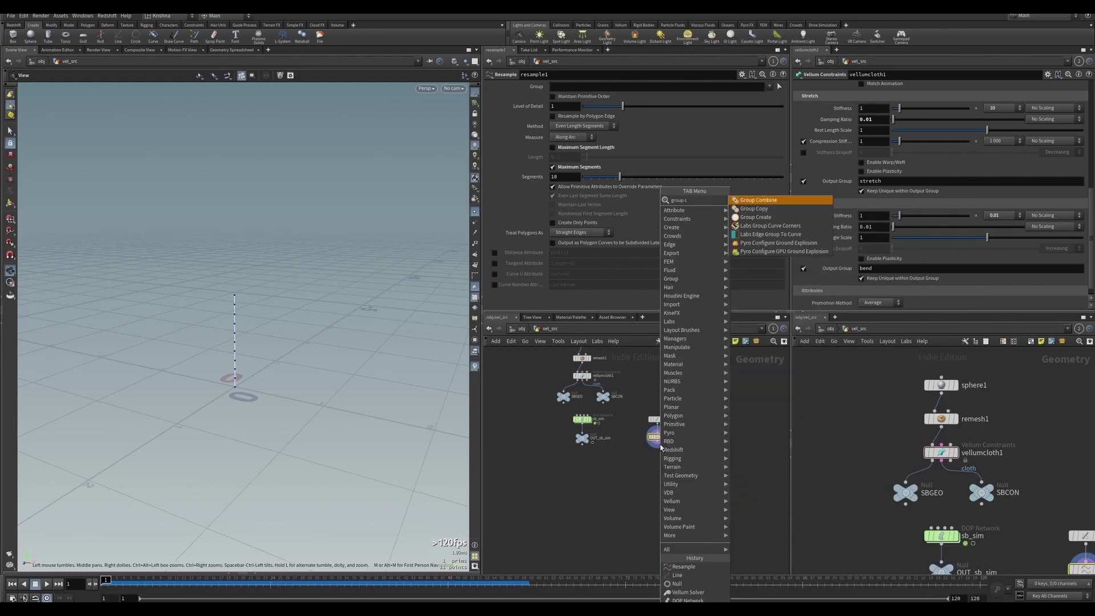
key("Down")
key("Return")
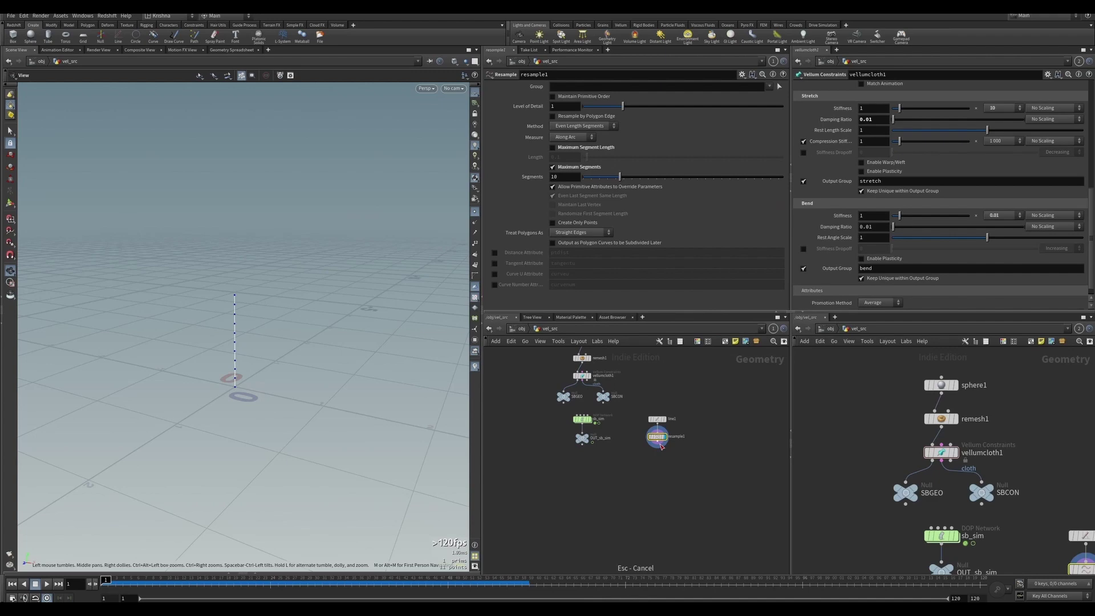
key("Tab")
type("group")
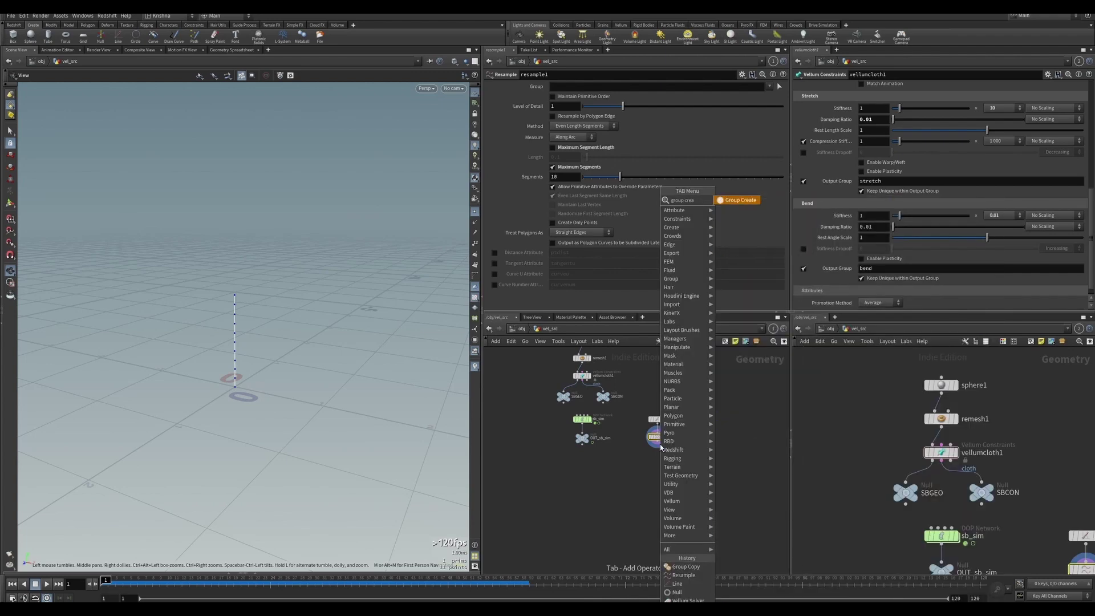
key("Return")
left_click(660, 455)
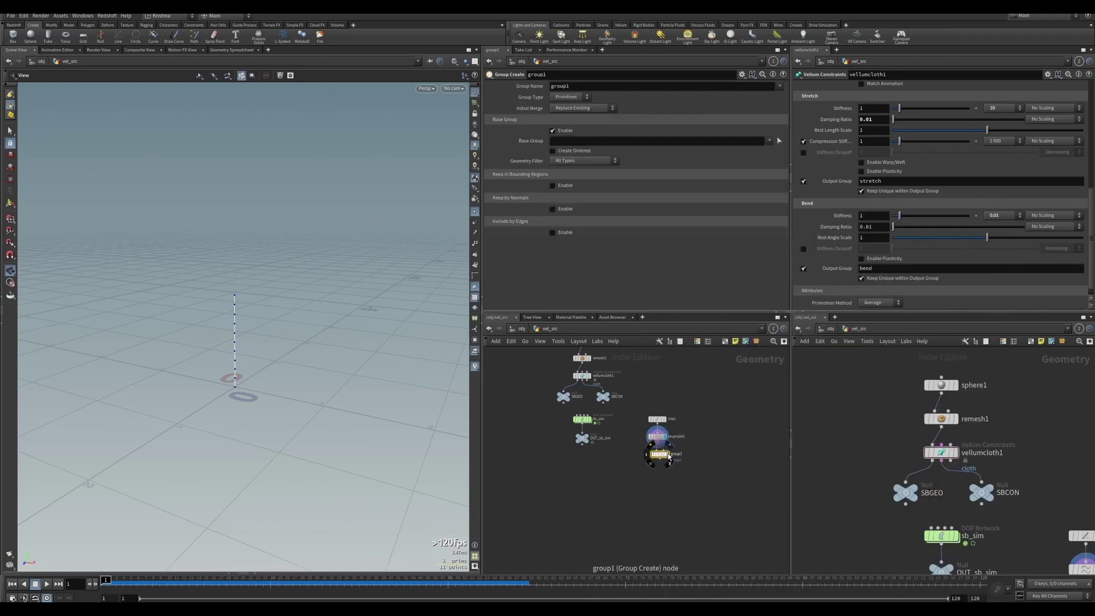
scroll(660, 455, "up", 5)
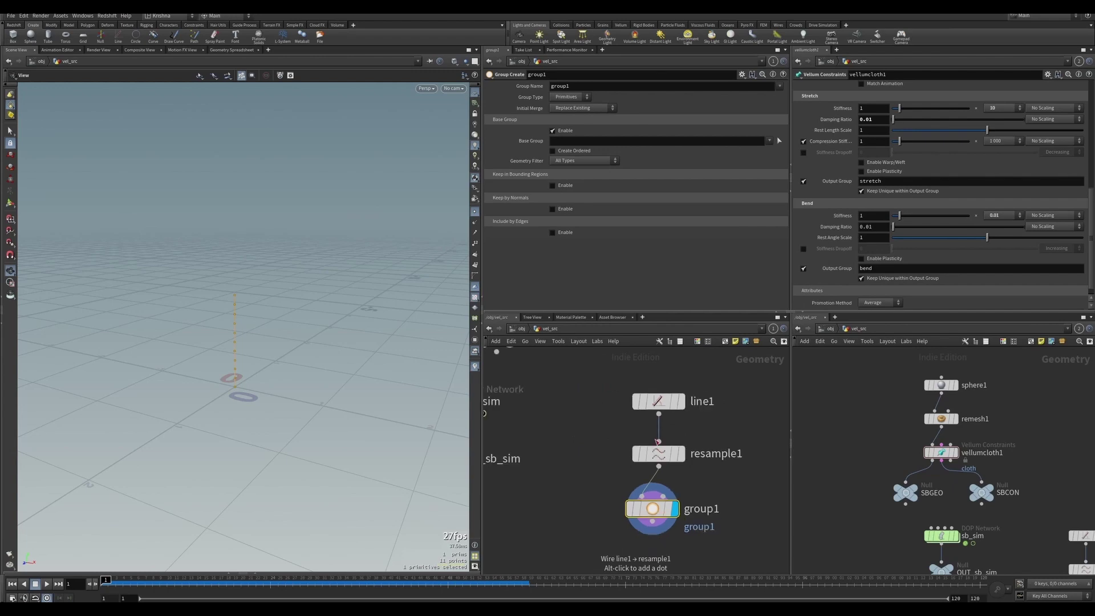
left_click_drag(650, 502, 657, 502)
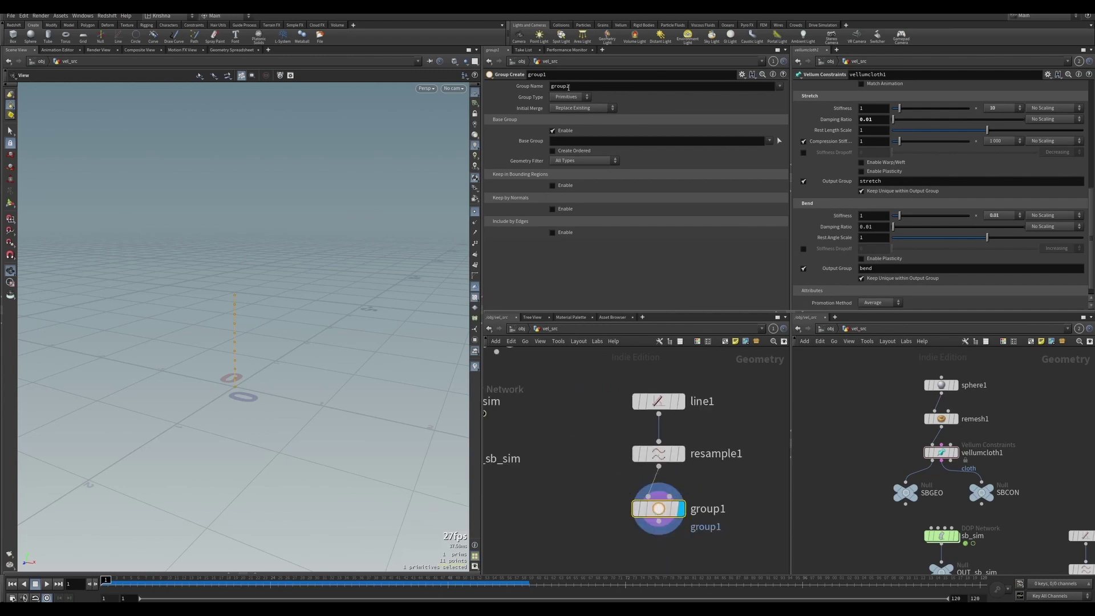
Set the group name to $OS and rename the node pins
double_click(568, 87)
type("$OS")
key("Return")
double_click(713, 508)
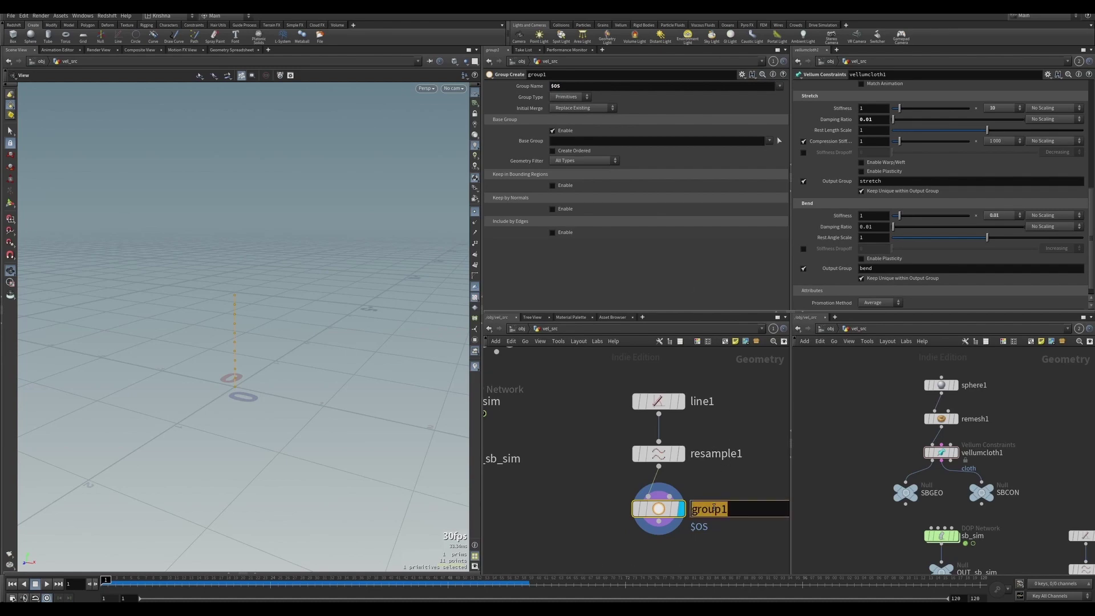
type("pins")
key("Return")
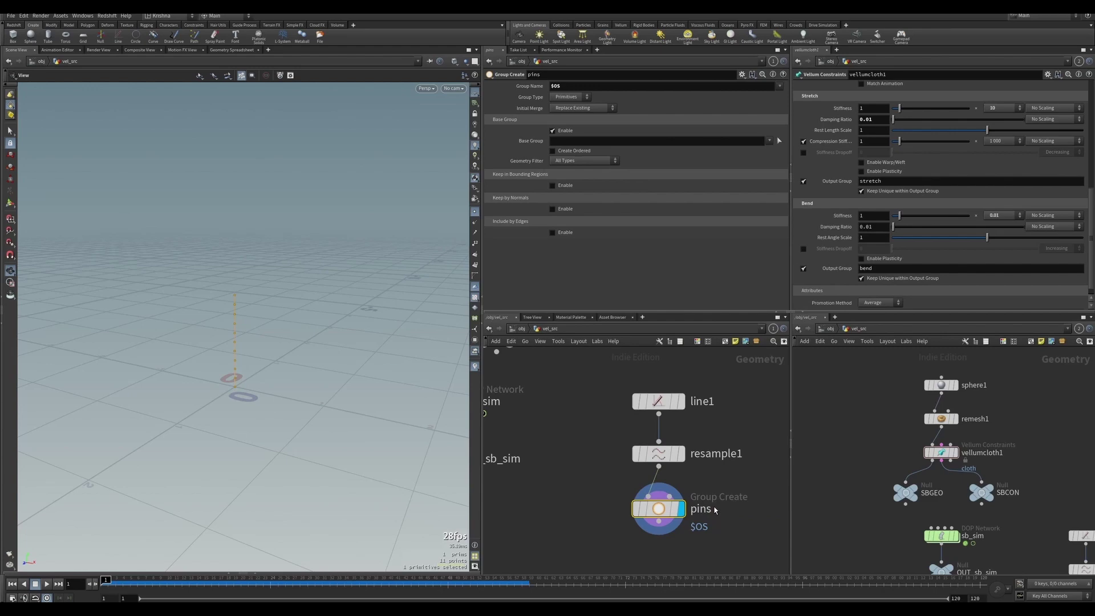
left_click(539, 89)
left_click(531, 87)
Make it a Points group with base group 0, the line's bottom point
left_click(561, 97)
left_click(561, 114)
left_click(555, 140)
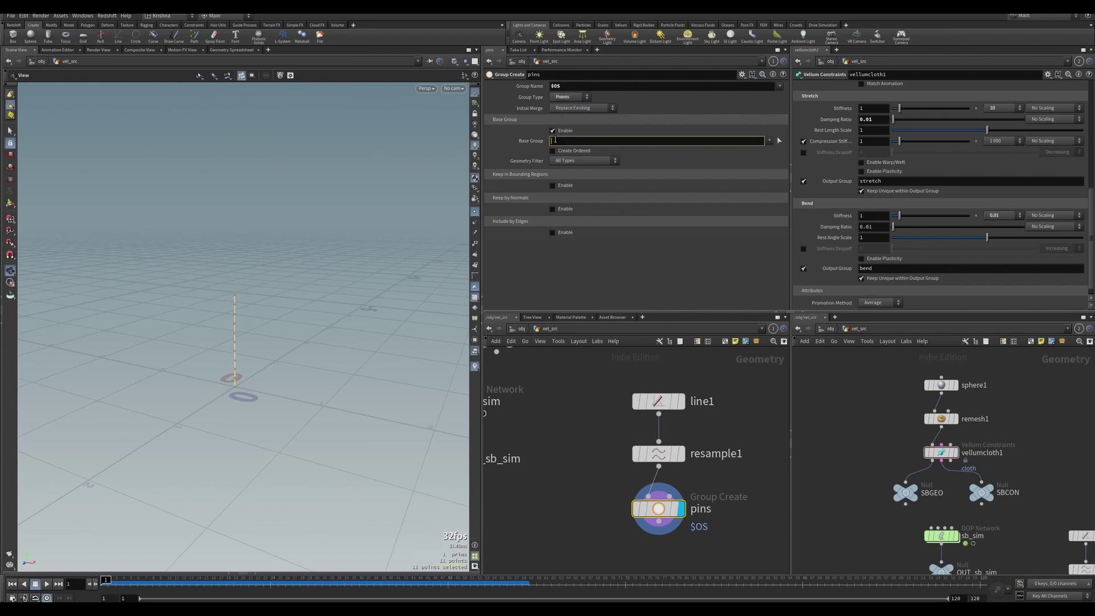
type("0")
key("Return")
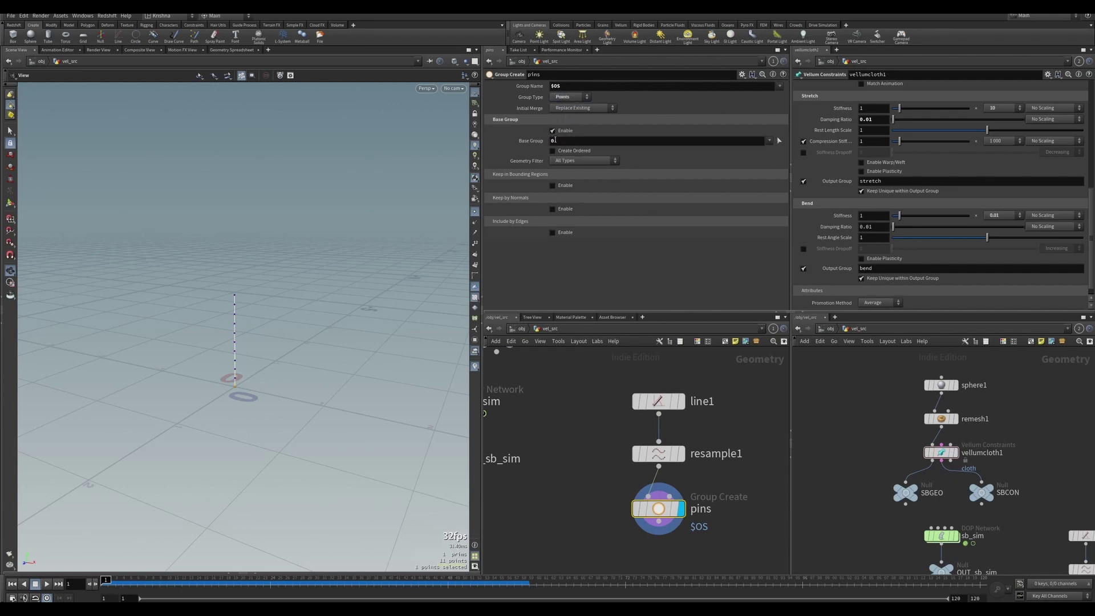
scroll(229, 394, "up", 5)
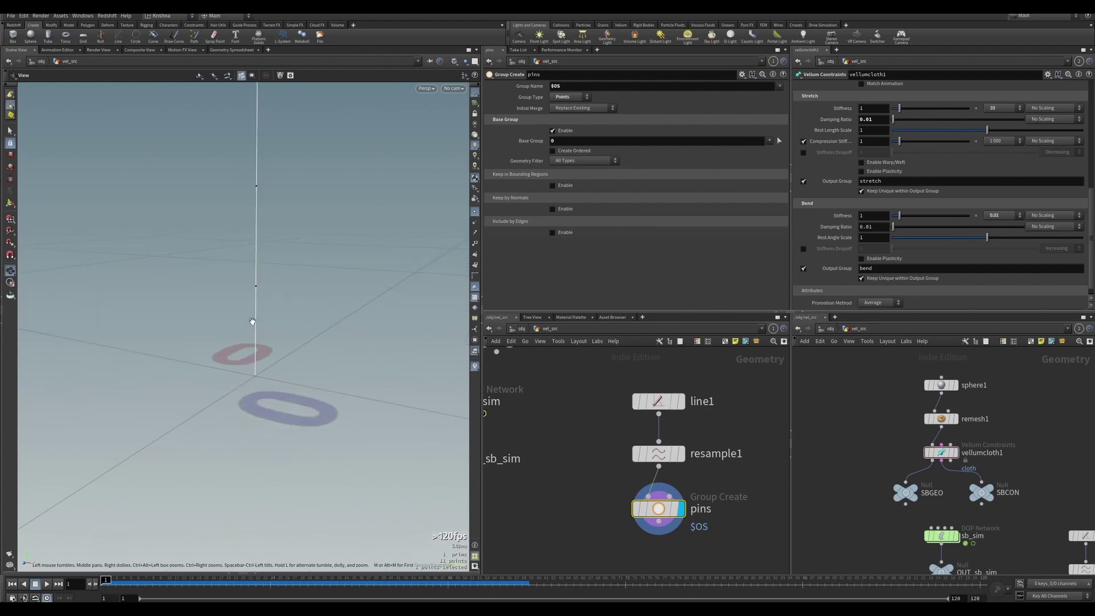
scroll(252, 321, "down", 5)
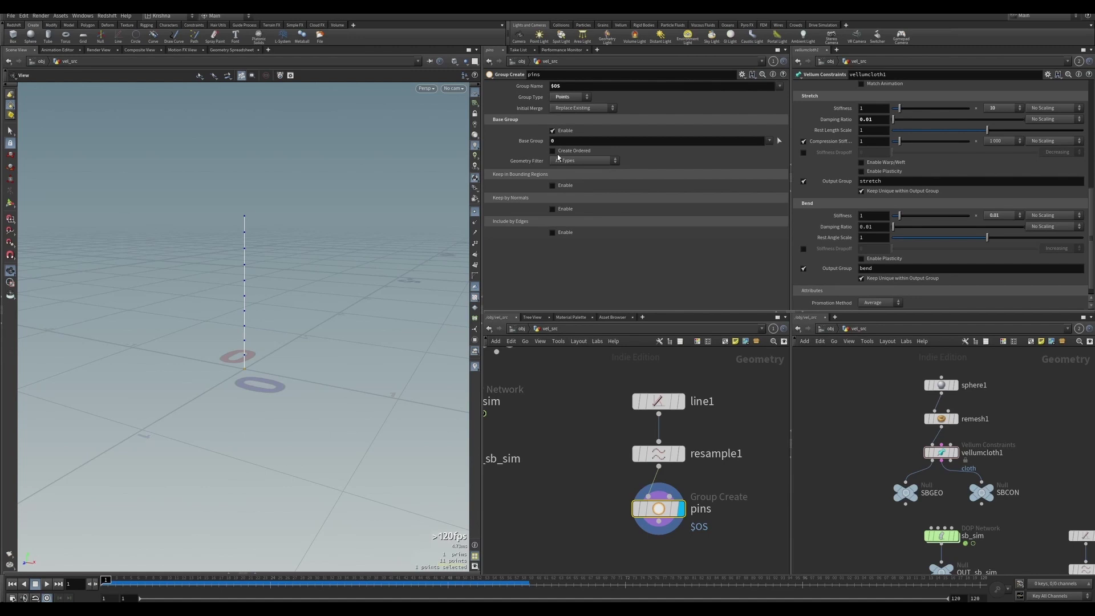
type("1")
key("Return")
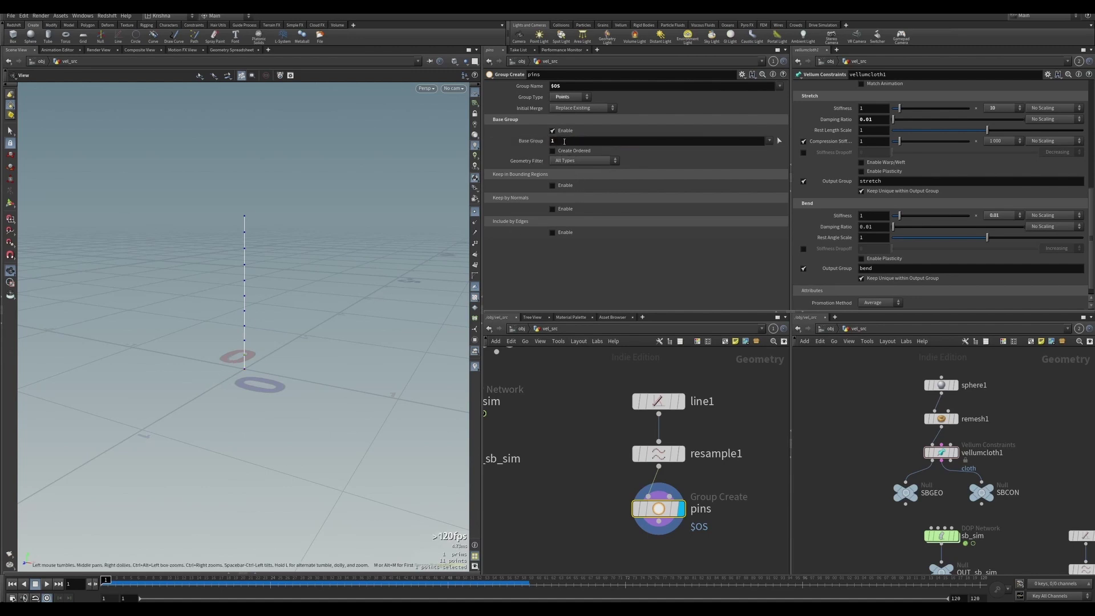
double_click(564, 140)
key("Return")
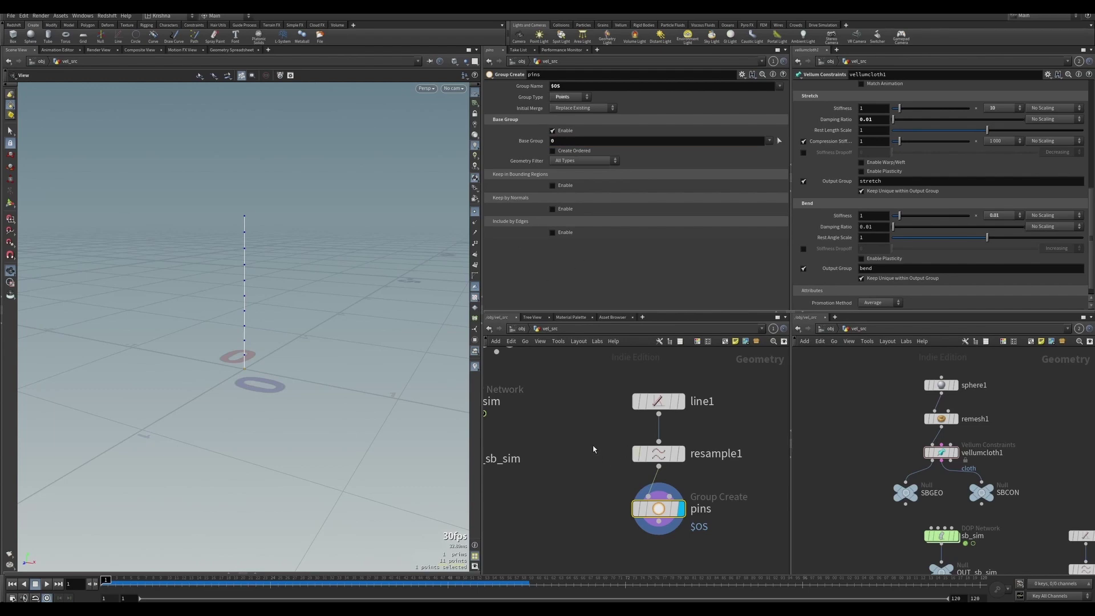
scroll(593, 448, "down", 2)
middle_click_drag(582, 473, 610, 451)
Add a Copy to Points node below pins
scroll(625, 454, "down", 3)
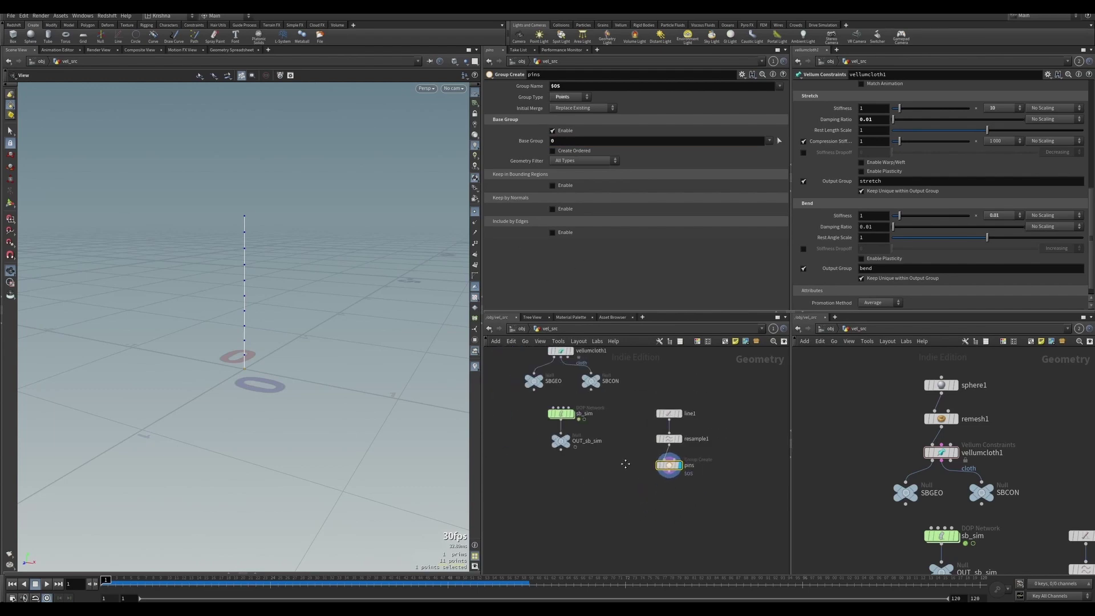
key("Tab")
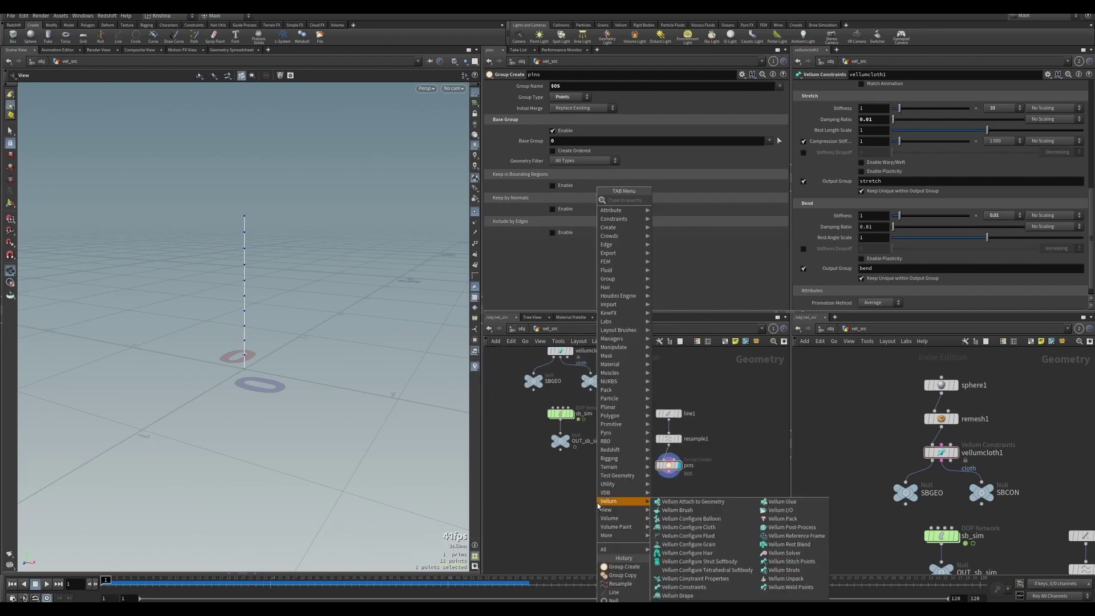
type("cop")
key("BackSpace")
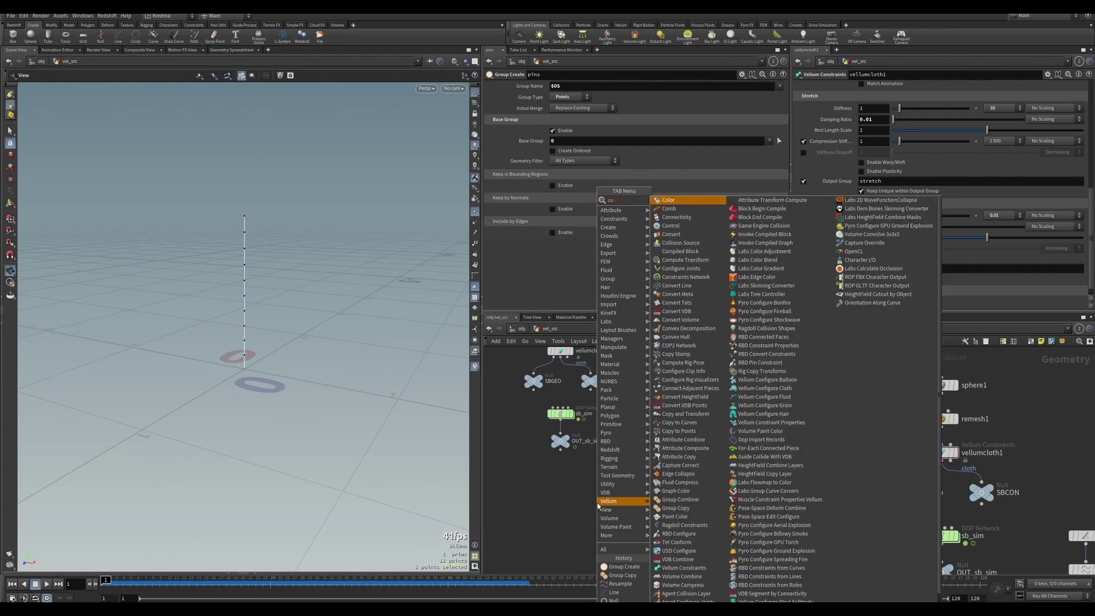
type("lor")
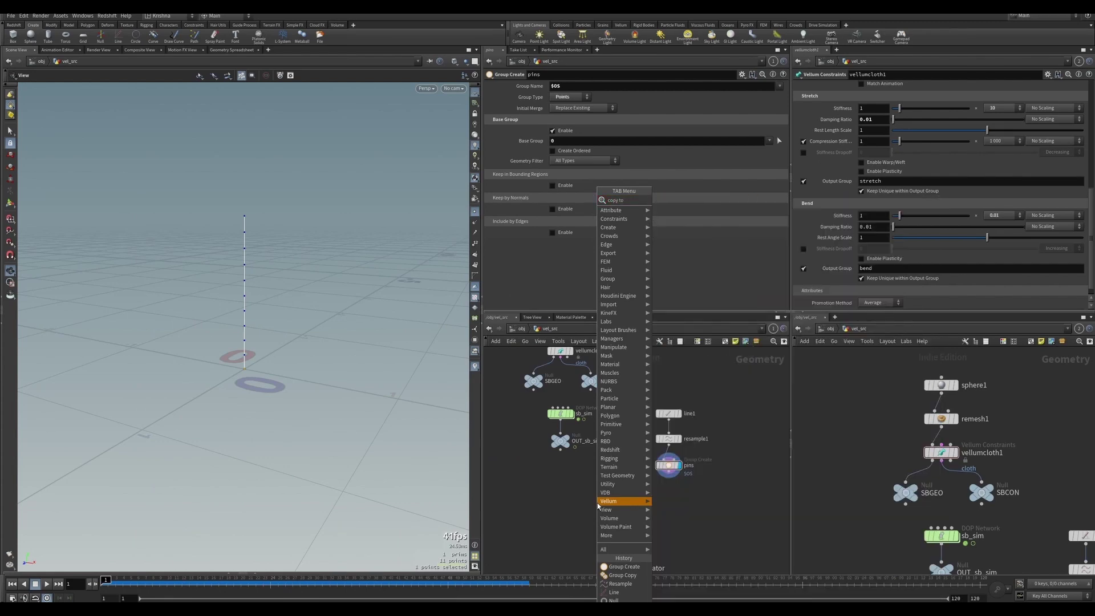
key("Return")
left_click(597, 502)
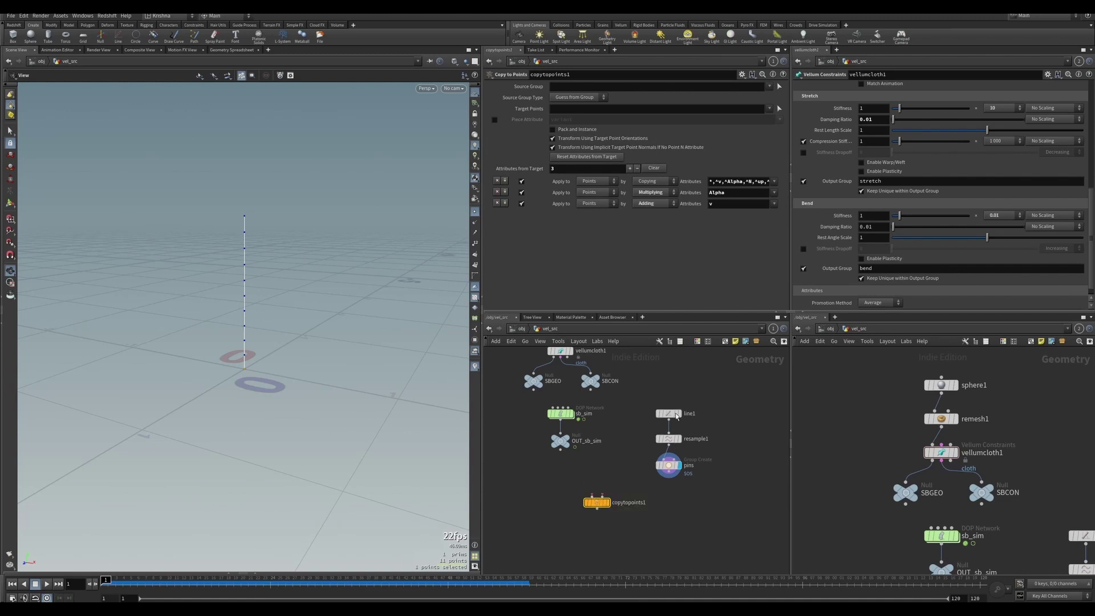
Display OUT_sb_sim, frame the sphere, and hide its point markers
left_click(561, 441)
left_click(560, 441)
key("h")
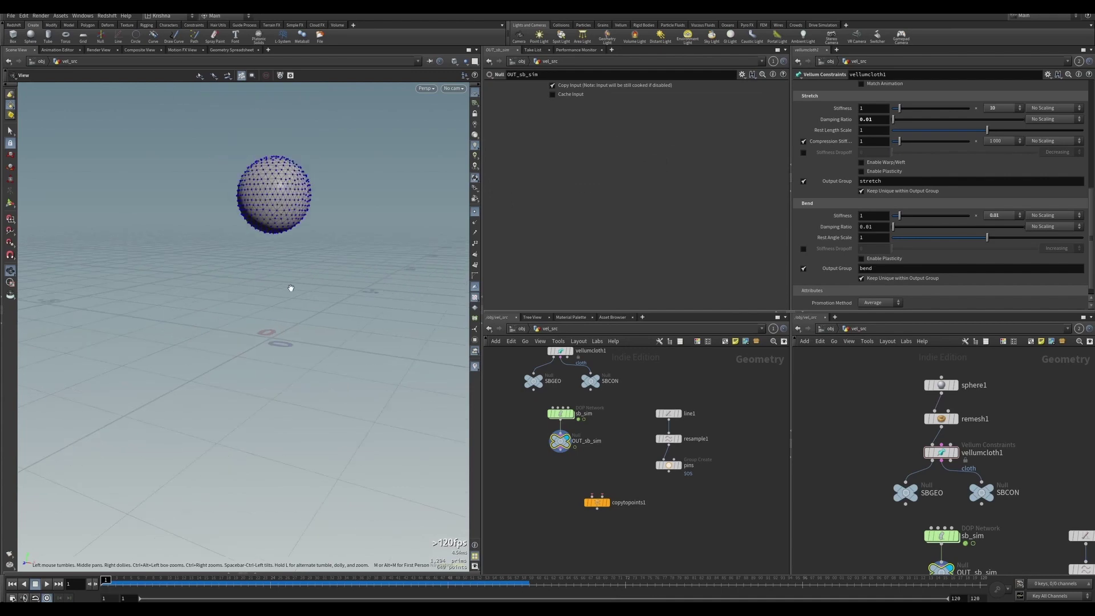
left_click(474, 212)
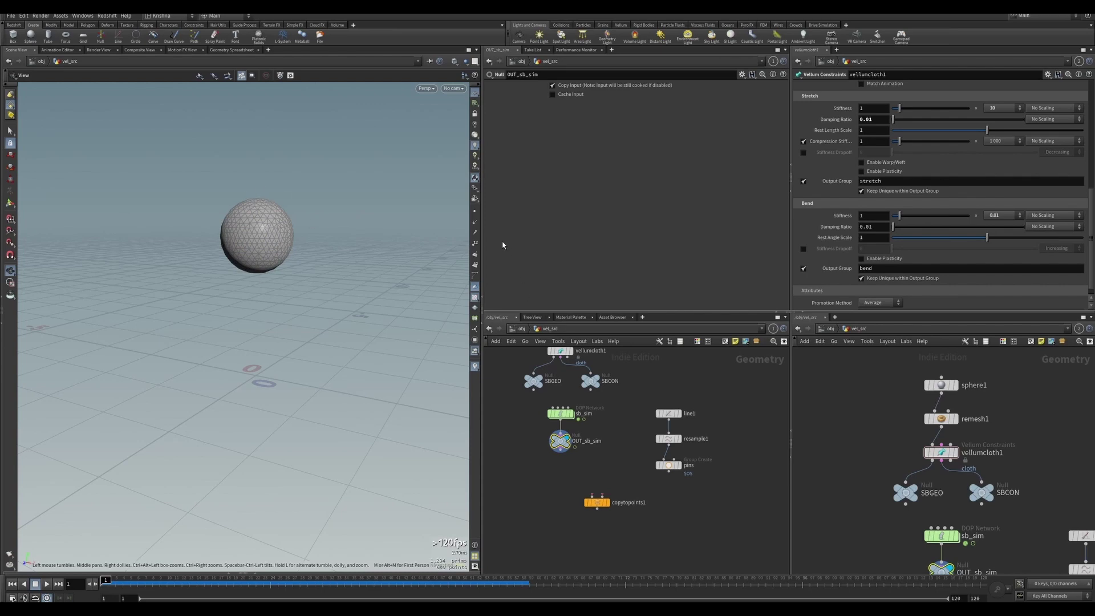
left_click(474, 212)
left_click(475, 211)
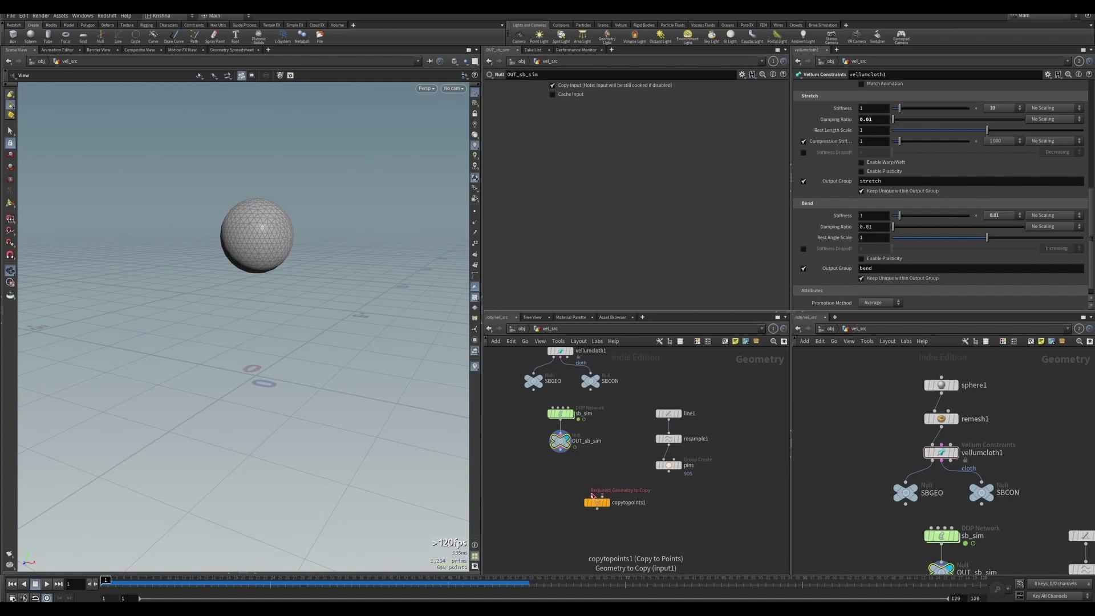
Wire pins and OUT_sb_sim into copytopoints1 and display the copied strands
left_click_drag(604, 496, 668, 468)
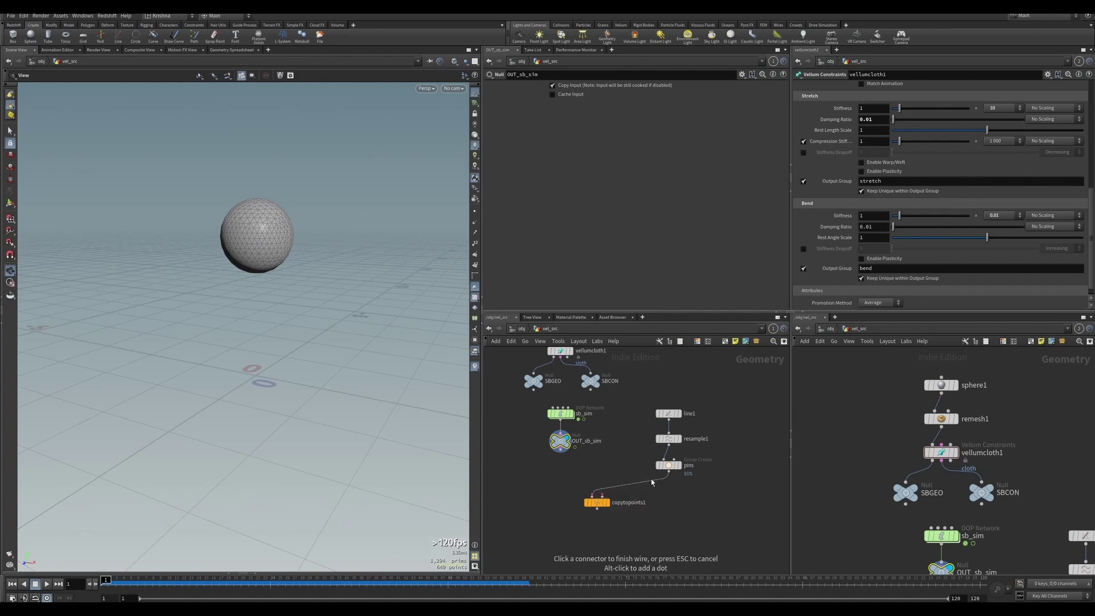
left_click(594, 496)
left_click(560, 451)
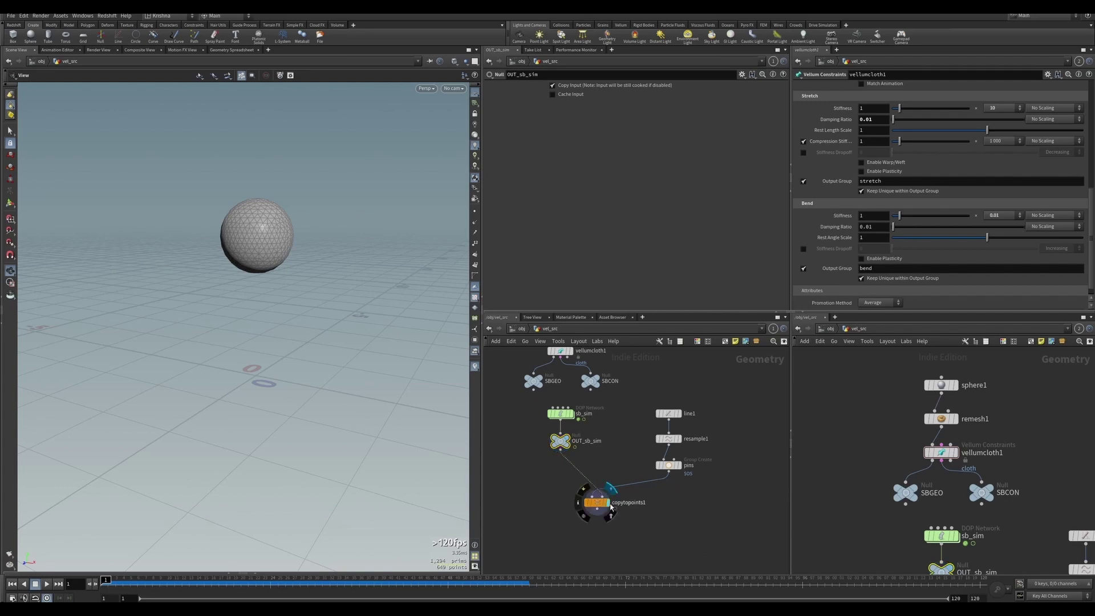
left_click(597, 503)
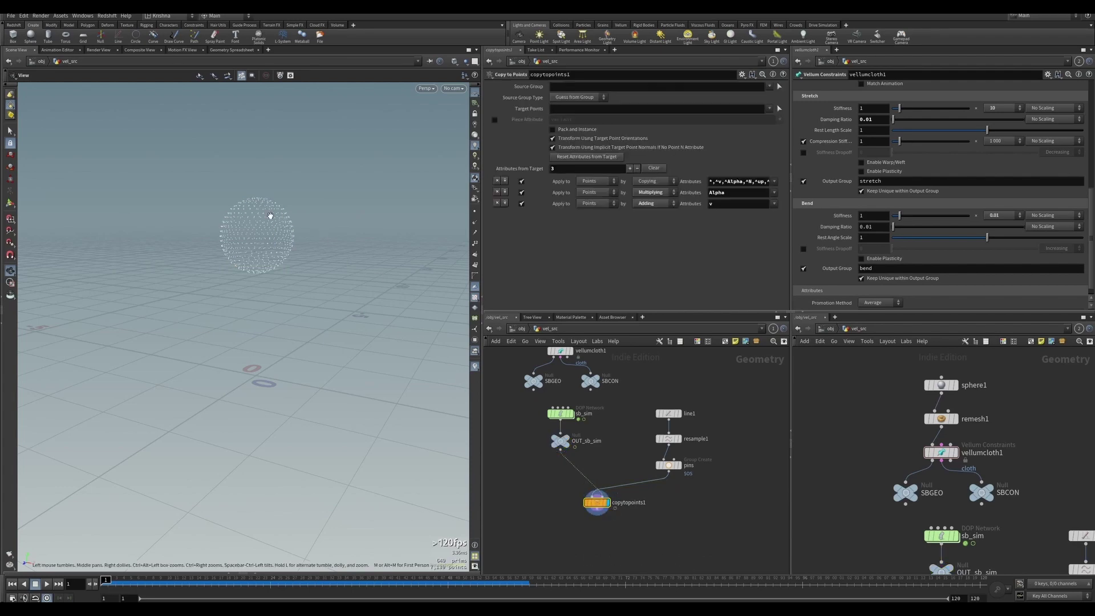
scroll(269, 211, "up", 5)
left_click(697, 413)
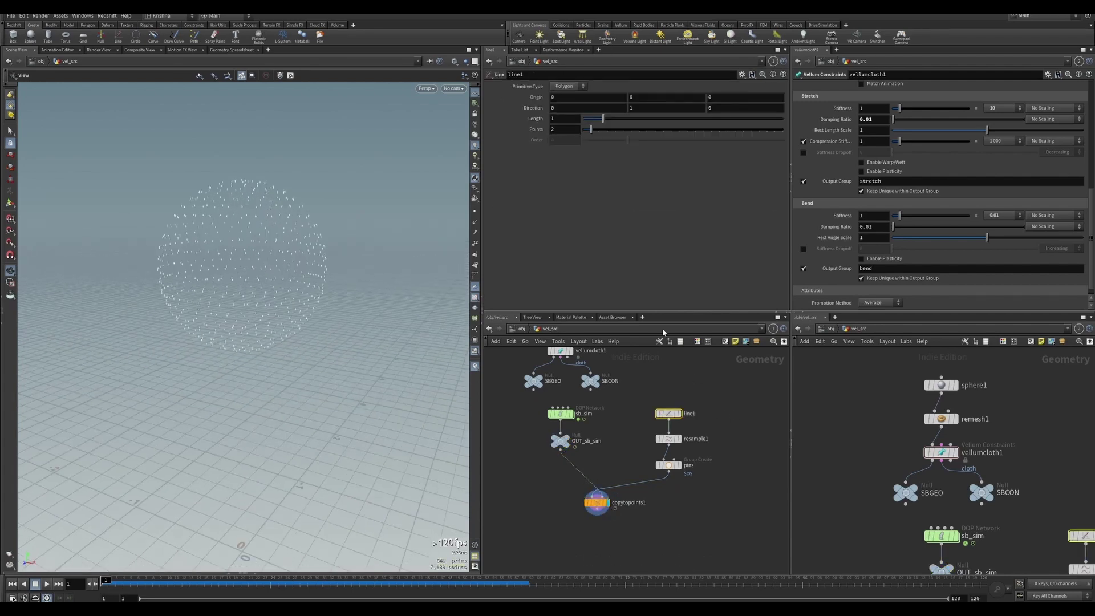
scroll(434, 217, "down", 5)
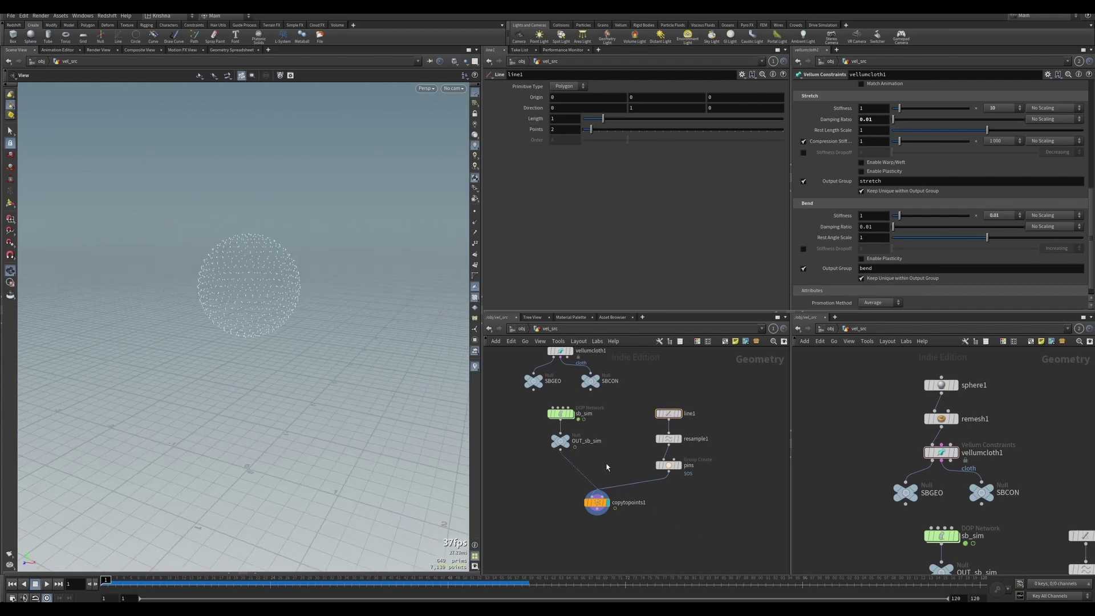
key("Tab")
Insert an Attribute Randomize node before copytopoints1 and name it pscale
type("attr")
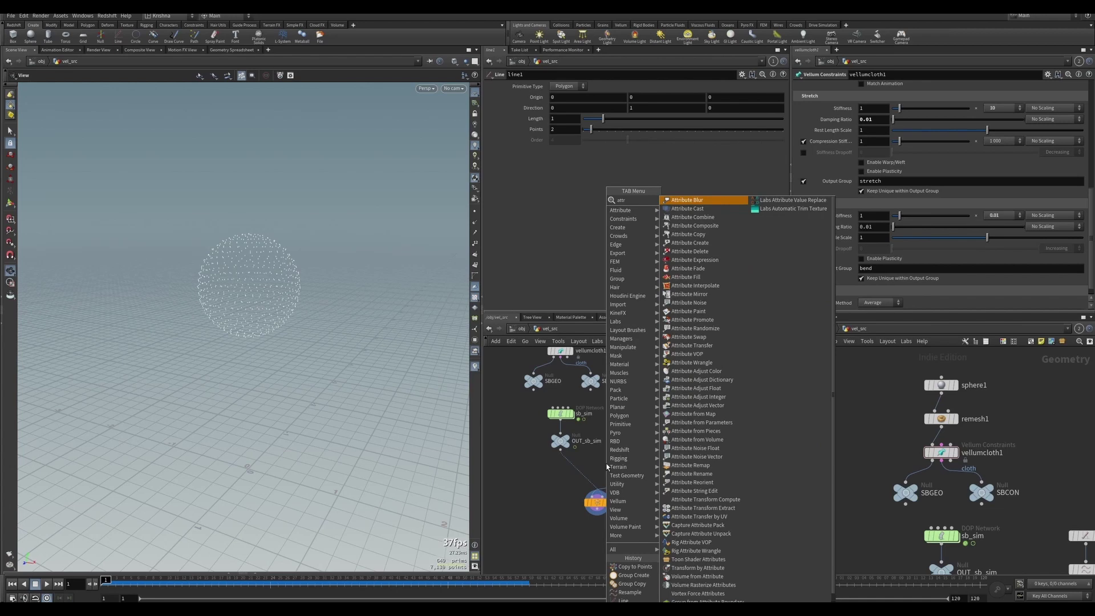
type(" rand")
key("Return")
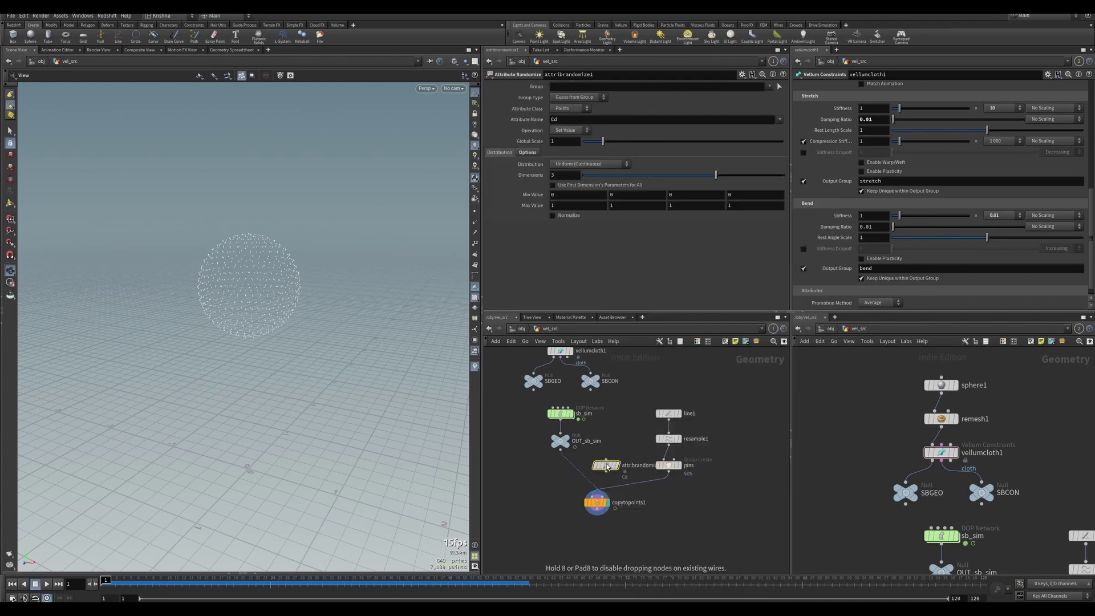
left_click(577, 468)
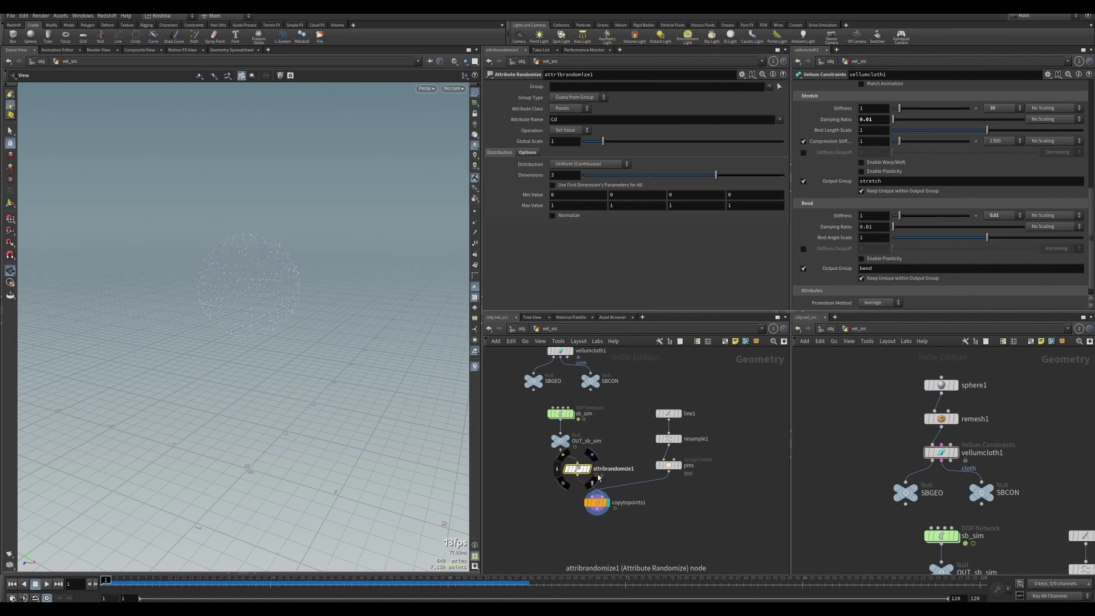
double_click(611, 468)
type("pscal")
key("Return")
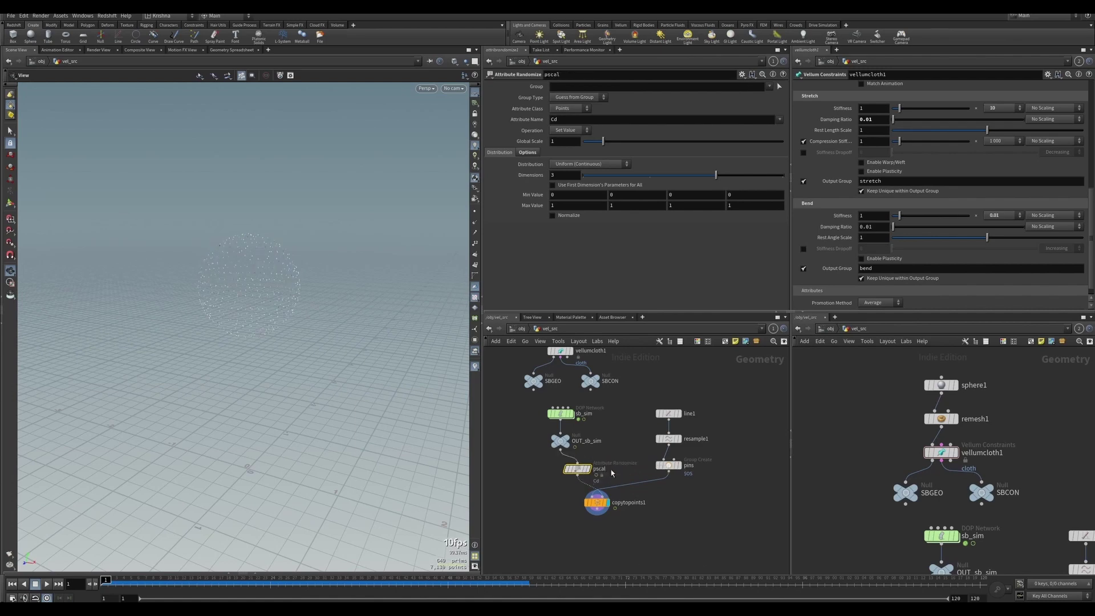
double_click(611, 470)
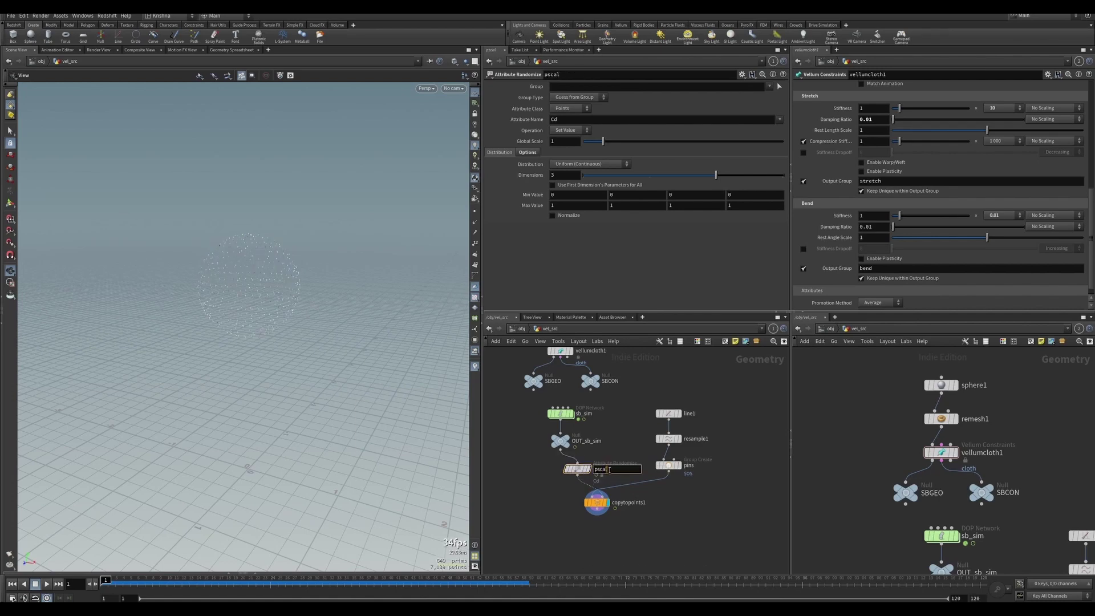
type("e")
key("Return")
left_click_drag(576, 471, 559, 471)
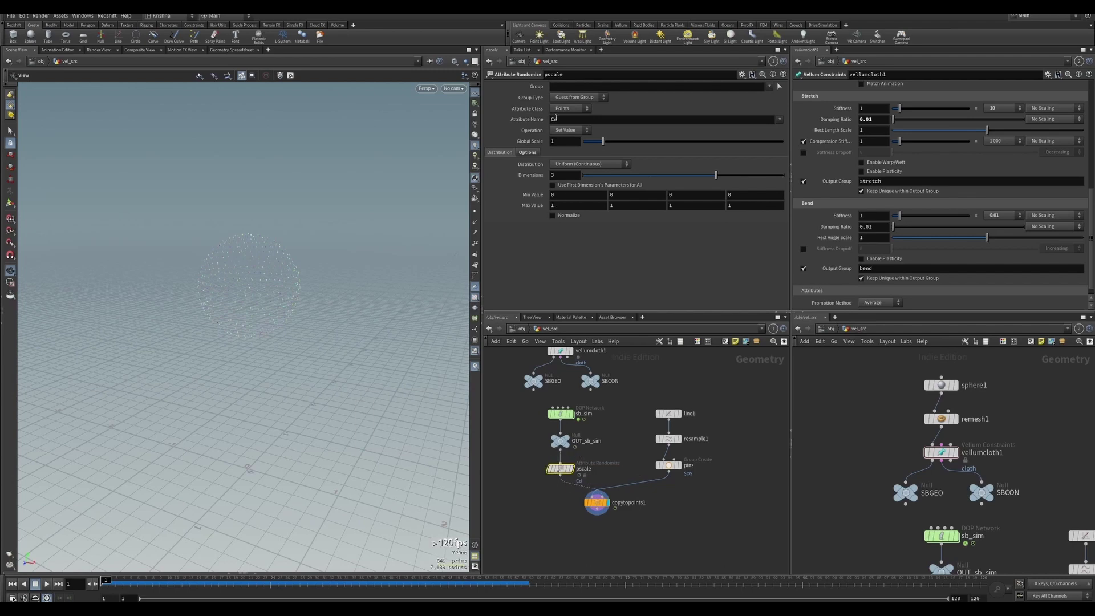
Randomize the pscale attribute in one dimension between 0.5 and 0.8
left_click(562, 121)
type("pscal")
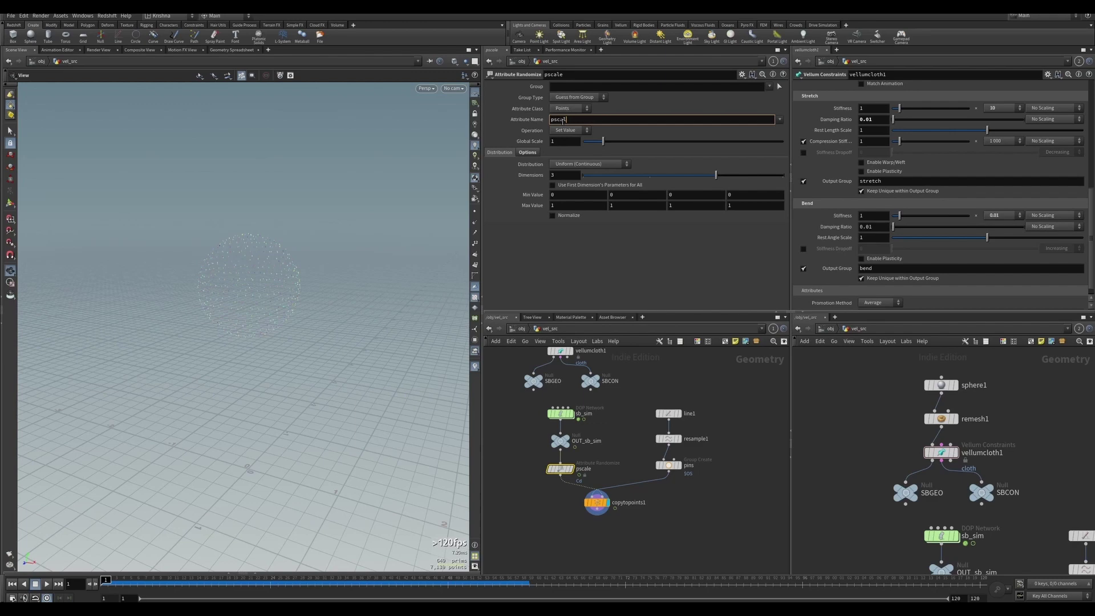
type("e")
key("Return")
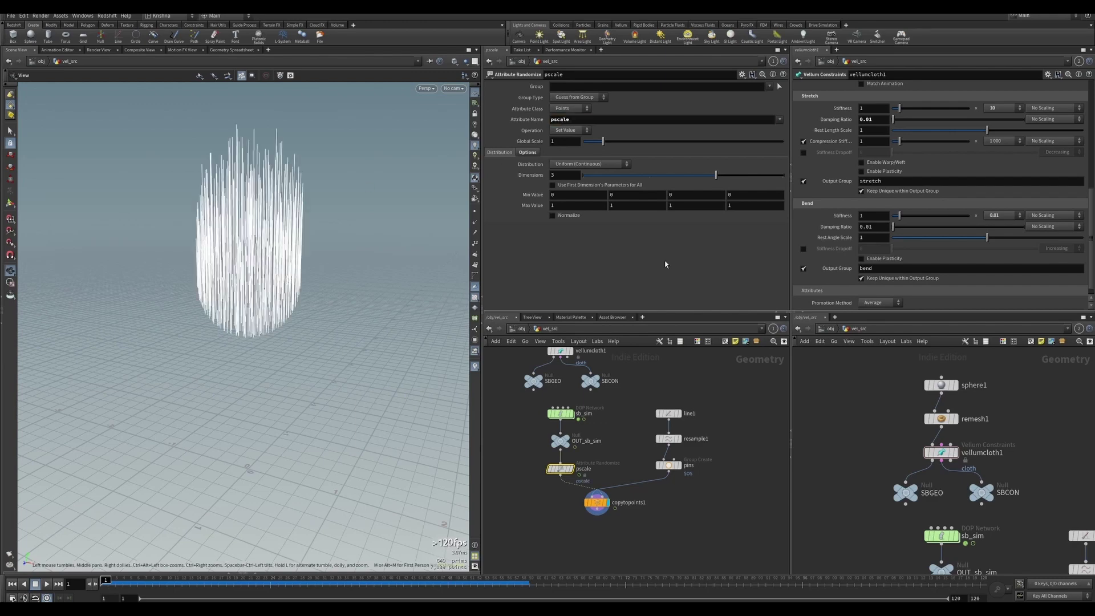
left_click(584, 175)
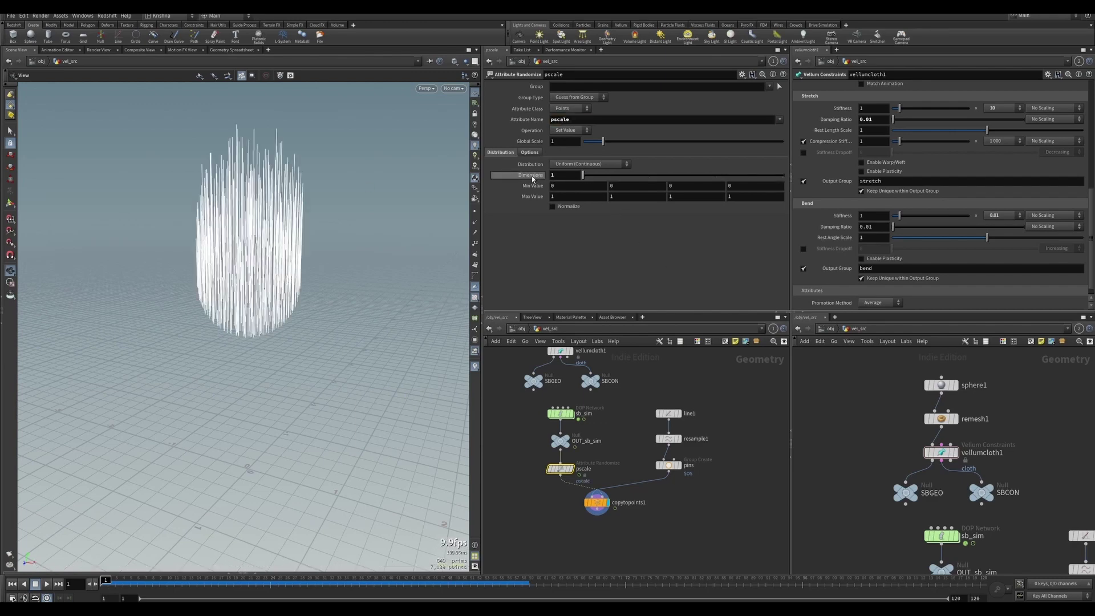
left_click(553, 186)
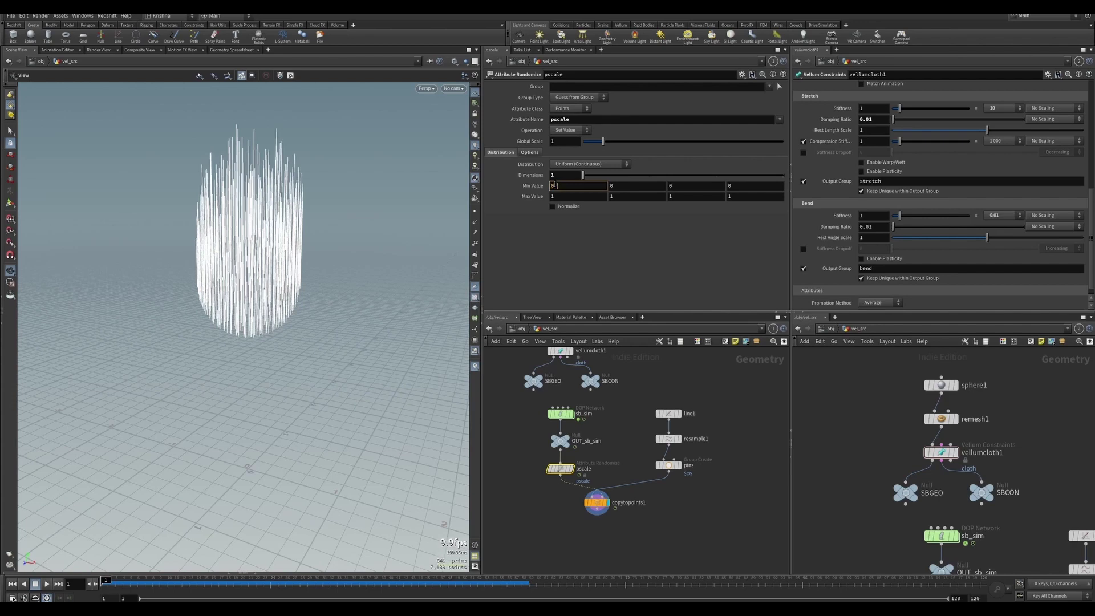
type("0.5")
key("Tab")
key("Tab")
key("Tab")
key("Tab")
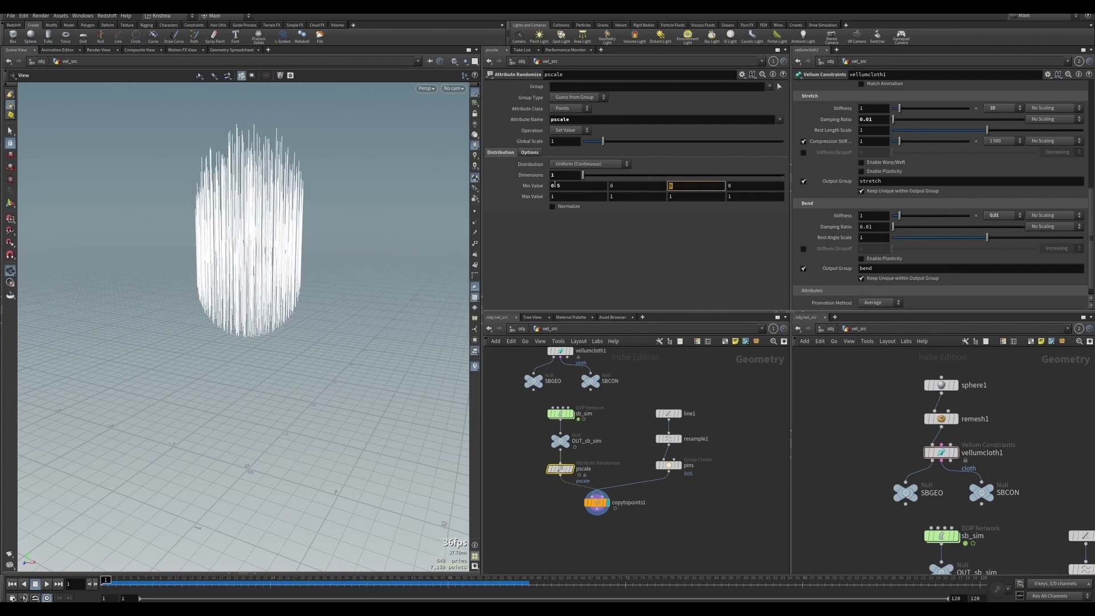
key("Return")
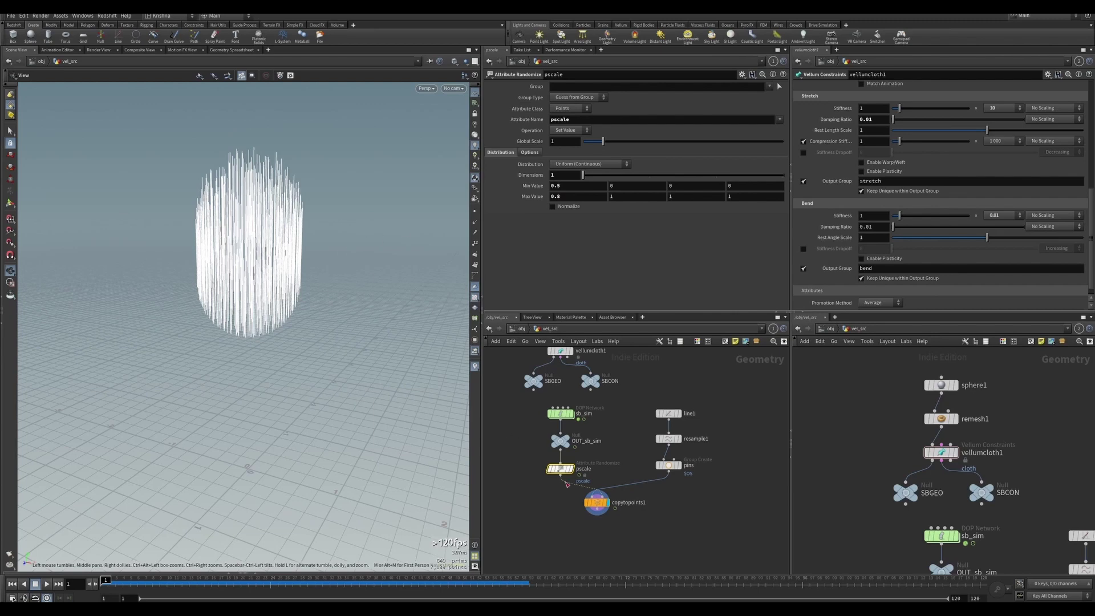
Template OUT_sb_sim as a reference and move copytopoints1 down
middle_click_drag(665, 538, 652, 514)
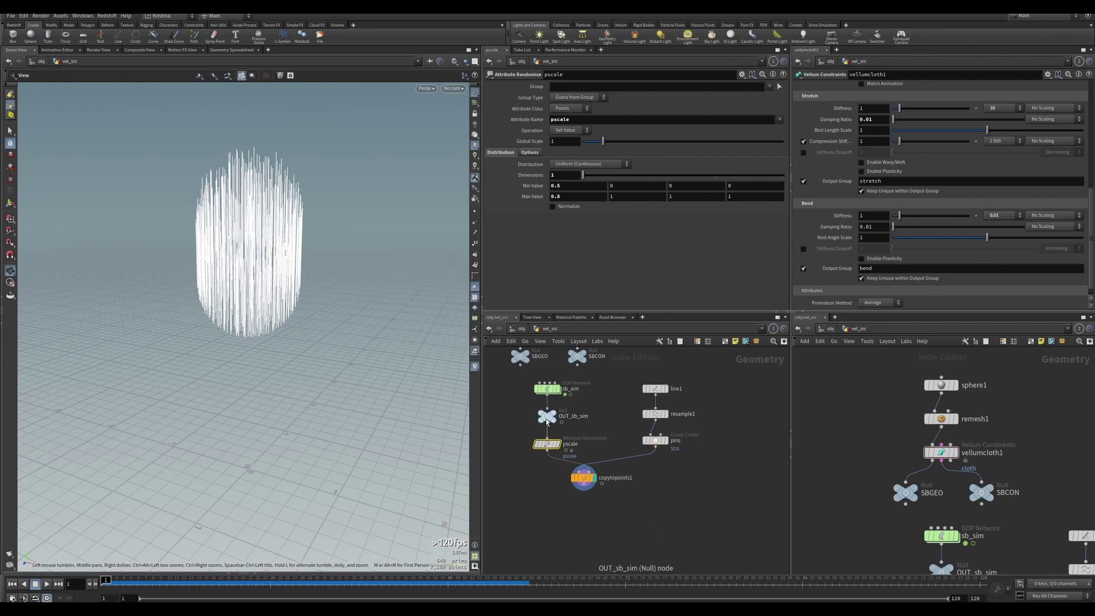
left_click(561, 431)
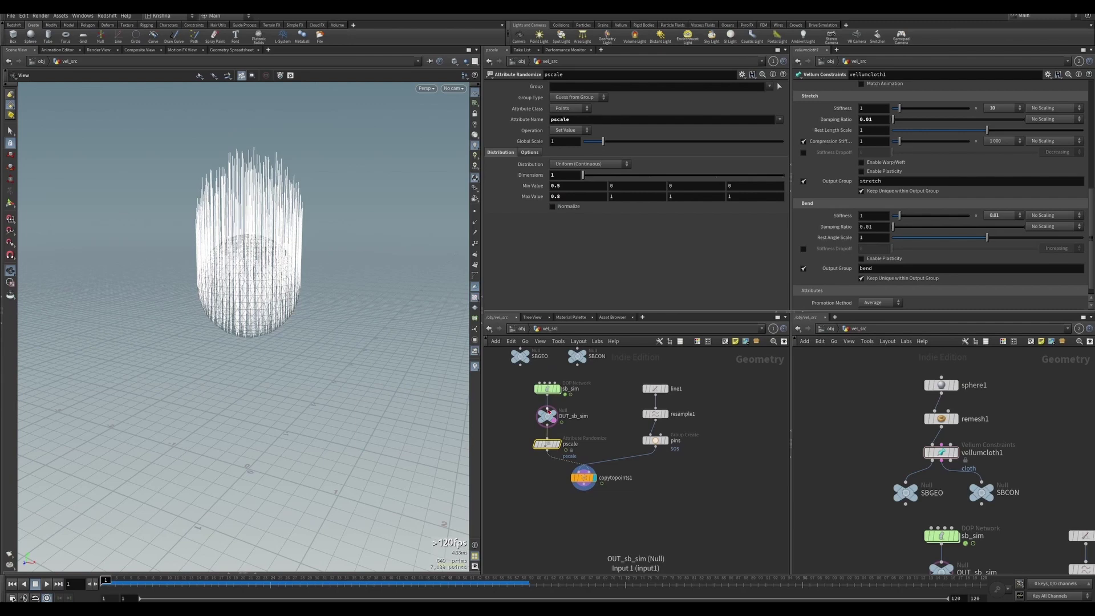
left_click_drag(260, 305, 266, 293)
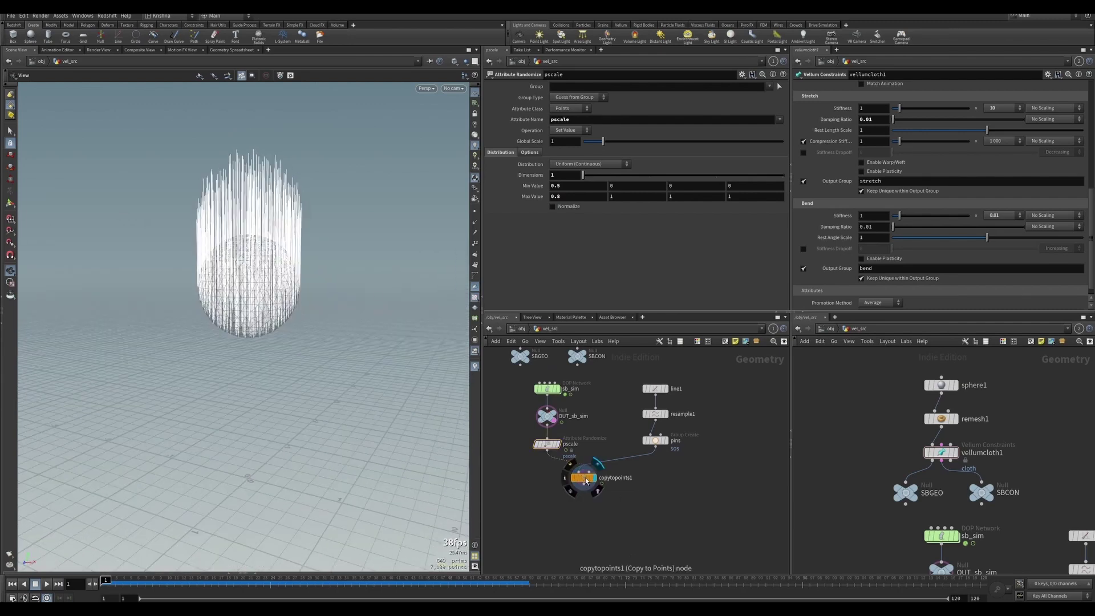
left_click_drag(583, 478, 597, 508)
Insert normal1 between pscale and copytopoints1, adding normals to Points
key("Tab")
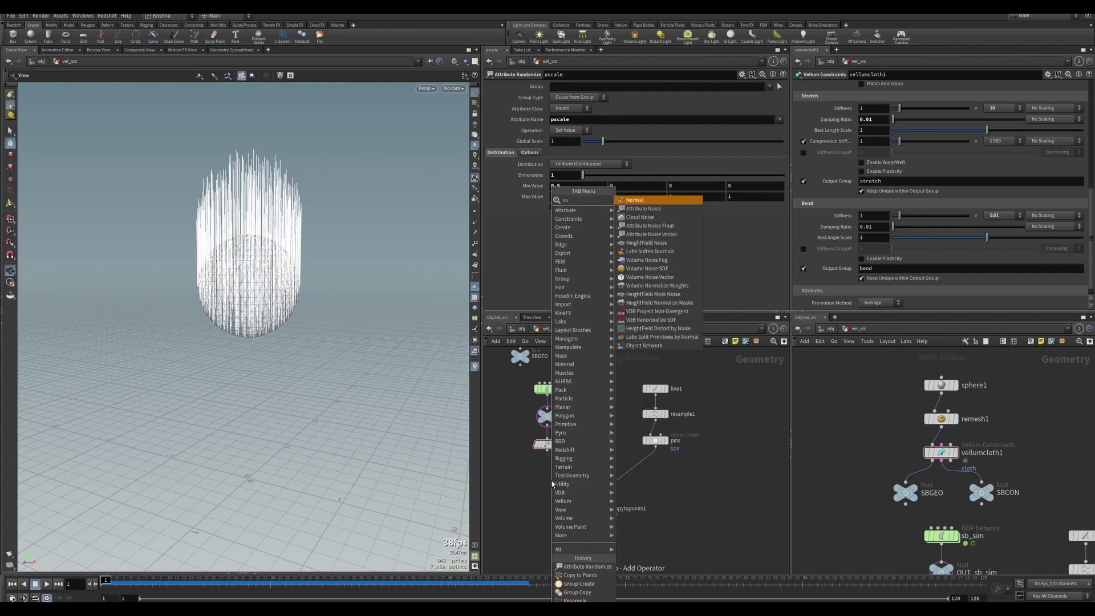
key("Return")
left_click(549, 477)
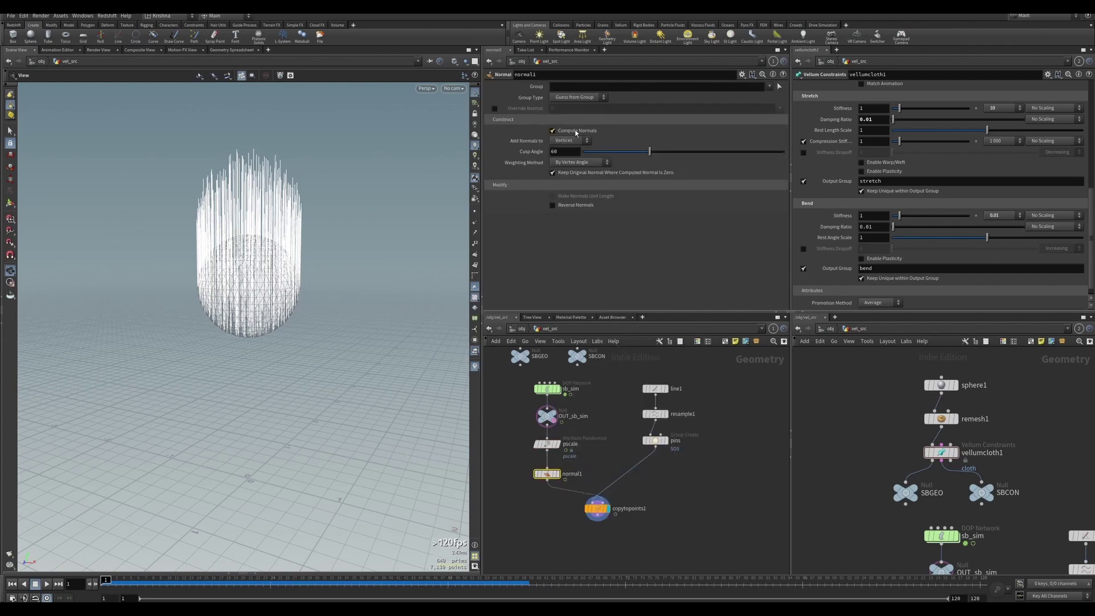
left_click(571, 141)
left_click(561, 149)
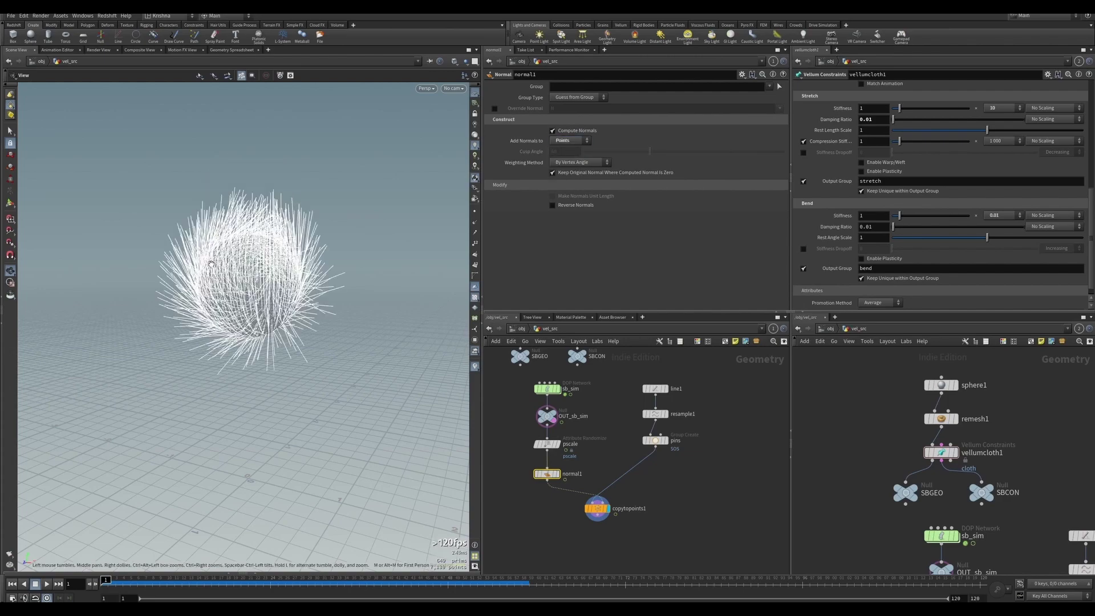
left_click_drag(245, 274, 465, 482)
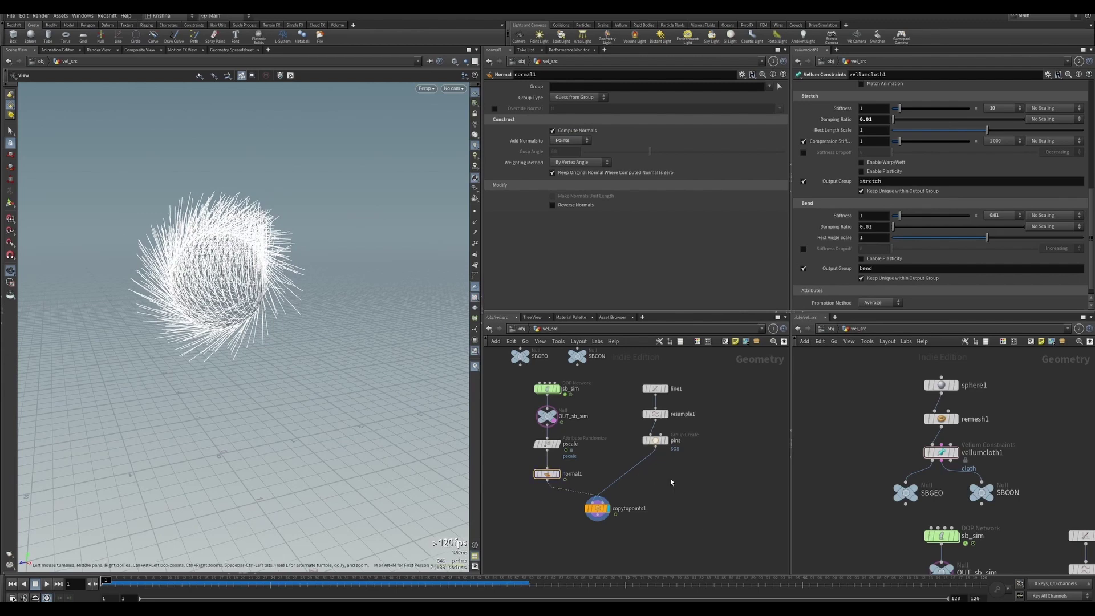
key("Tab")
Cancel a vellum node search and display the single pins hair line
type("vellum")
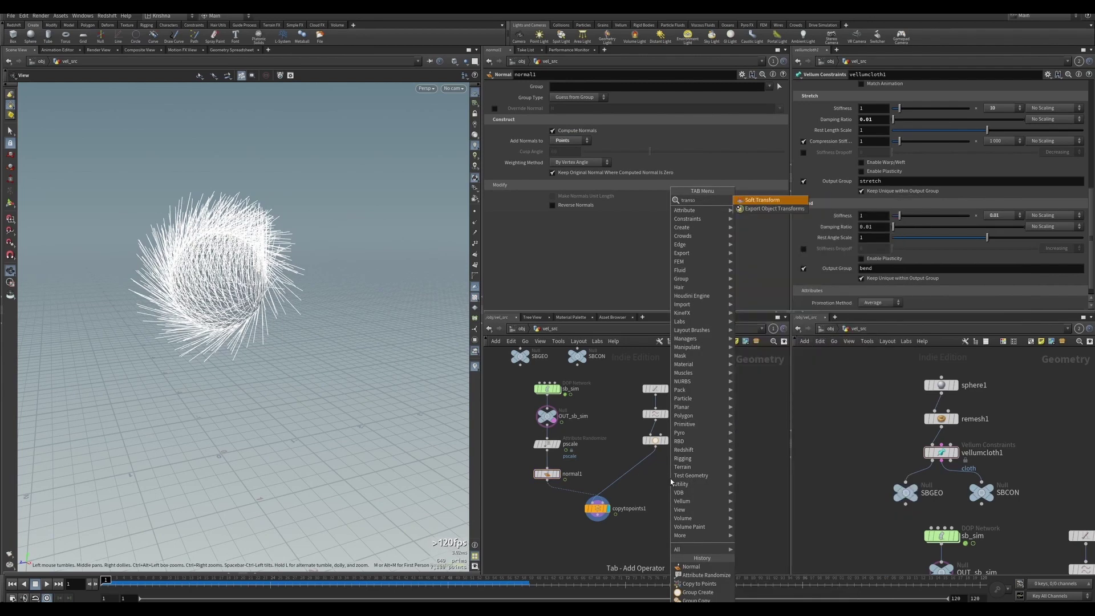
key("Return")
key("Escape")
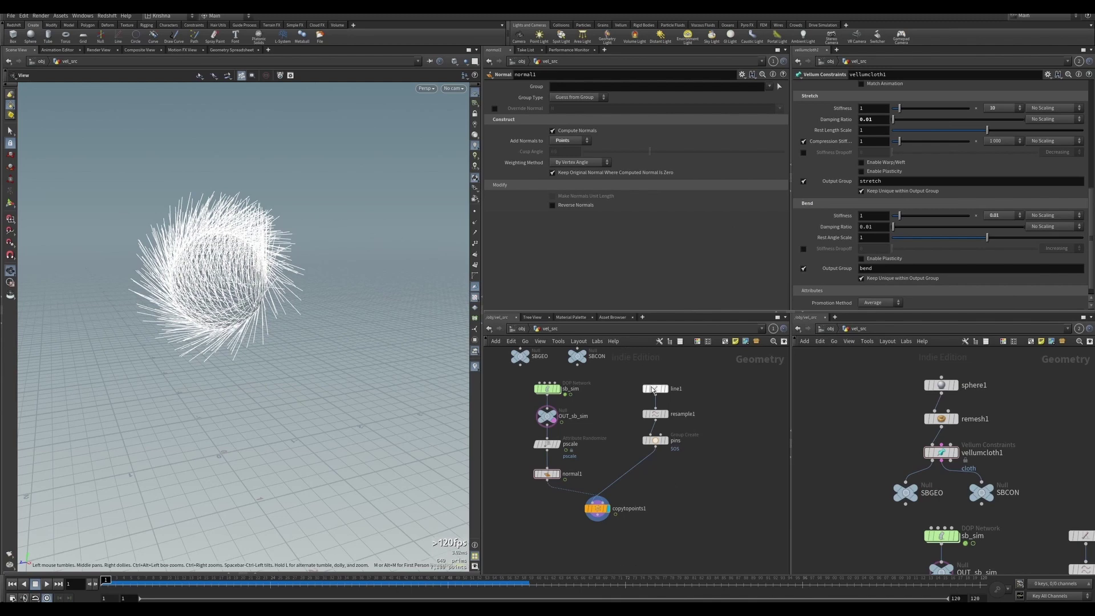
left_click(665, 389)
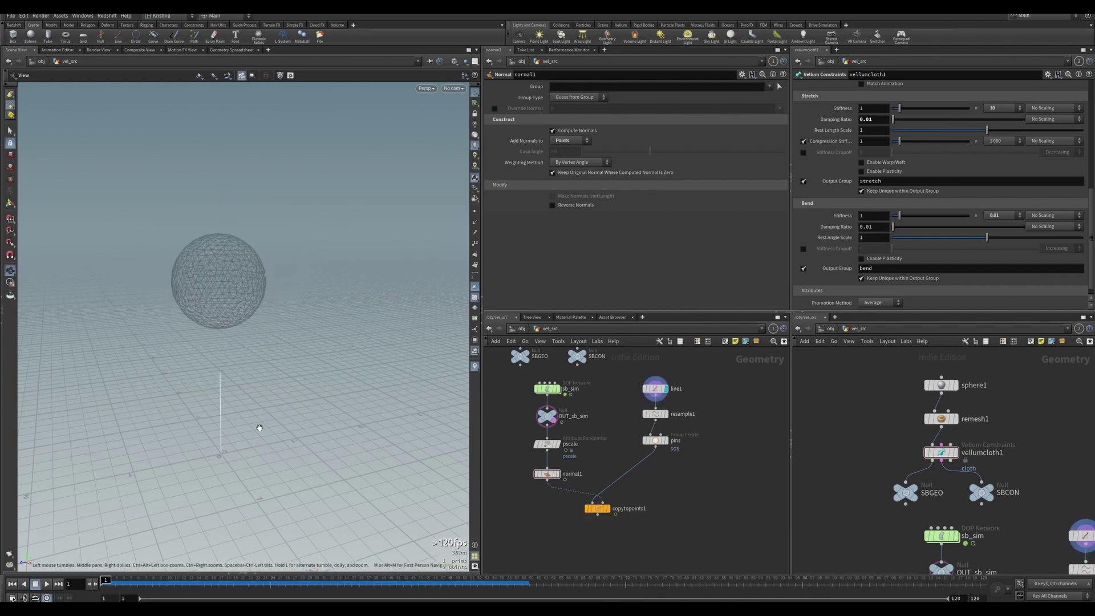
Add a Transform after pins rotating the line 90 degrees around X
key("Tab")
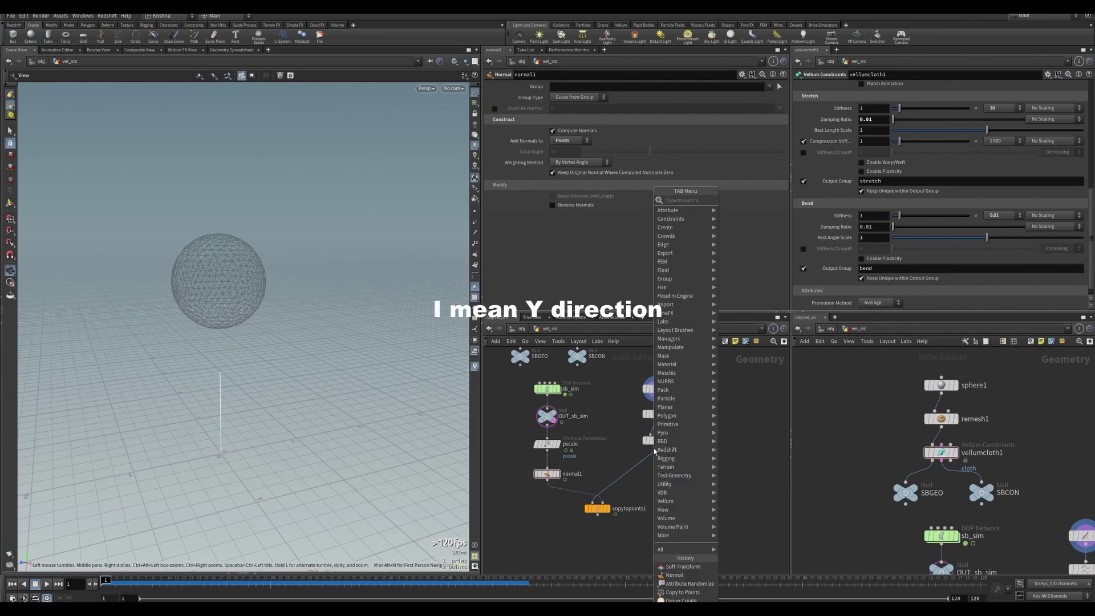
type("transform")
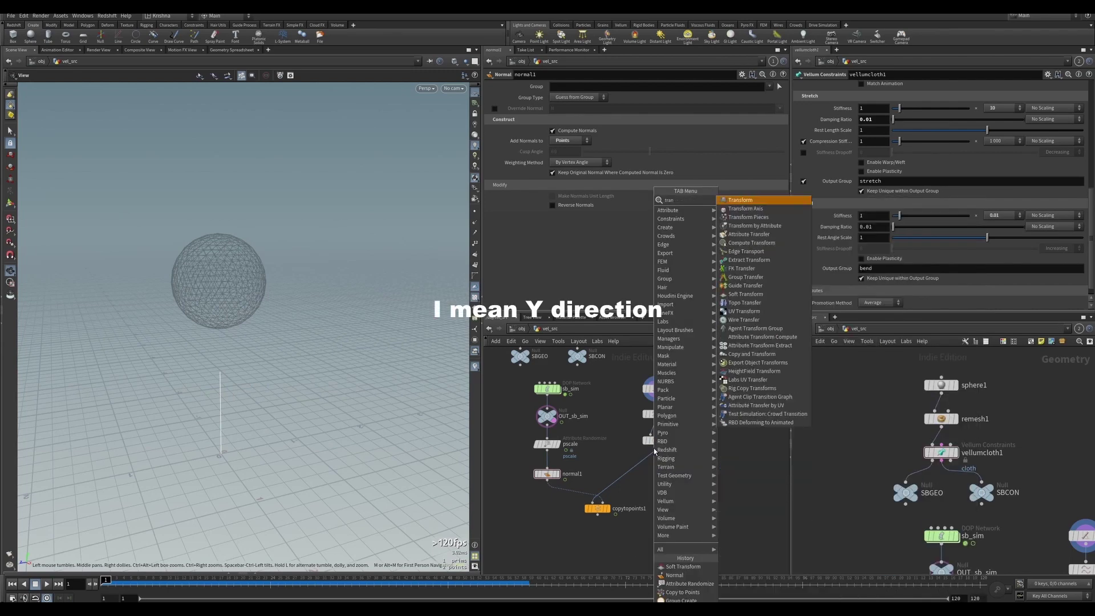
key("Return")
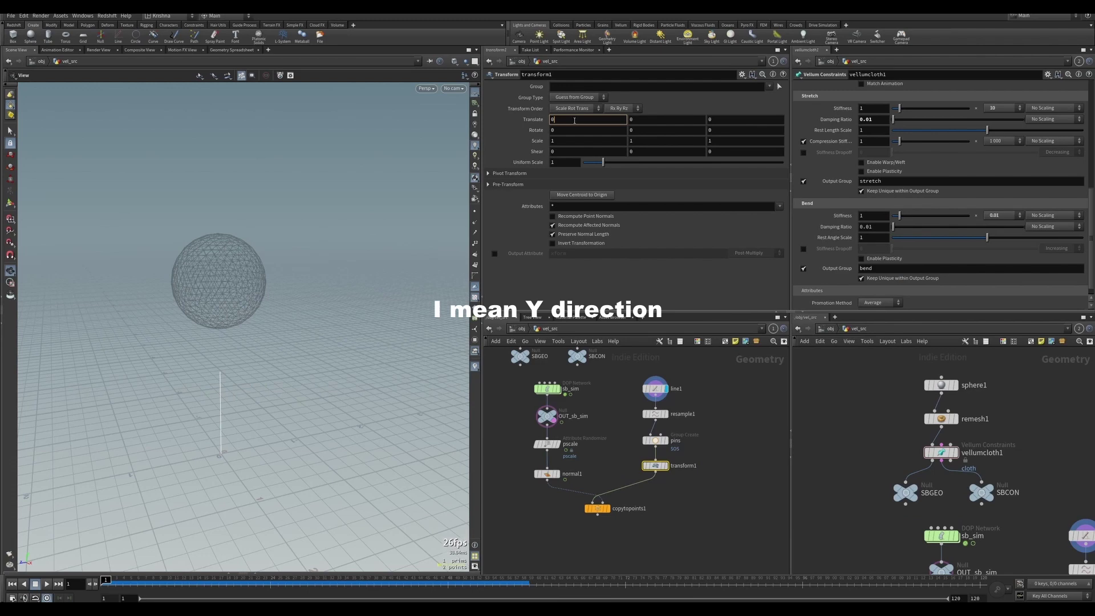
left_click(563, 131)
key("Return")
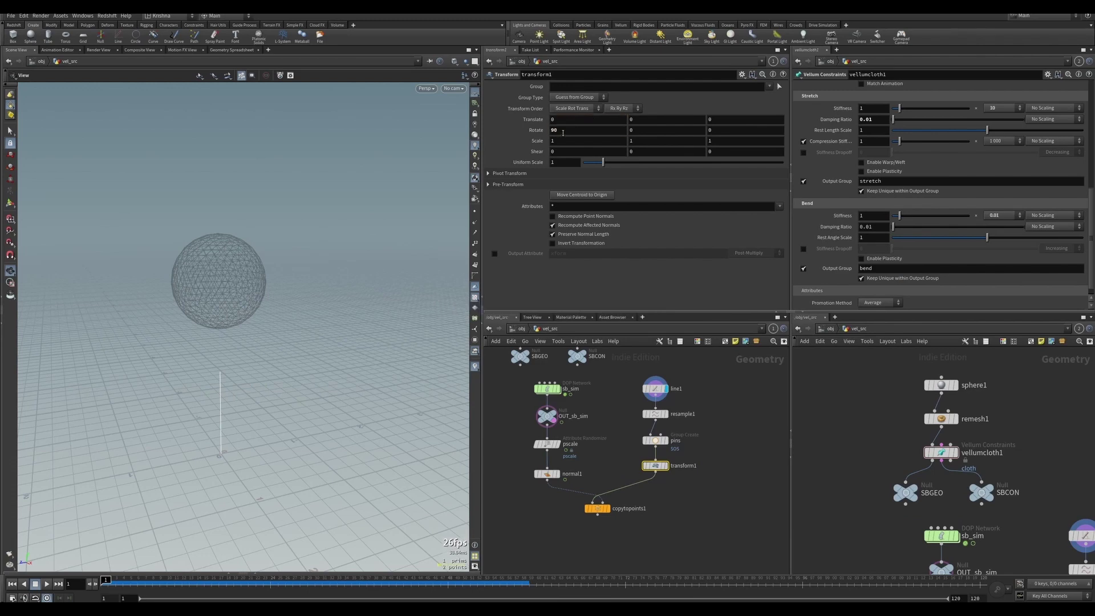
left_click(665, 466)
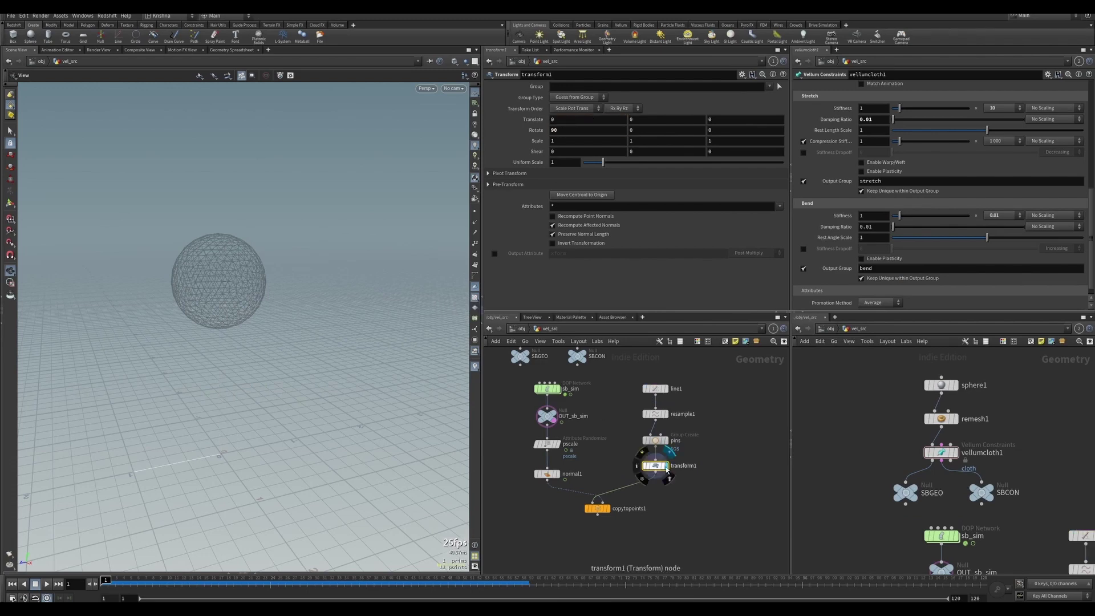
left_click_drag(239, 431, 216, 412)
right_click_drag(216, 412, 220, 386)
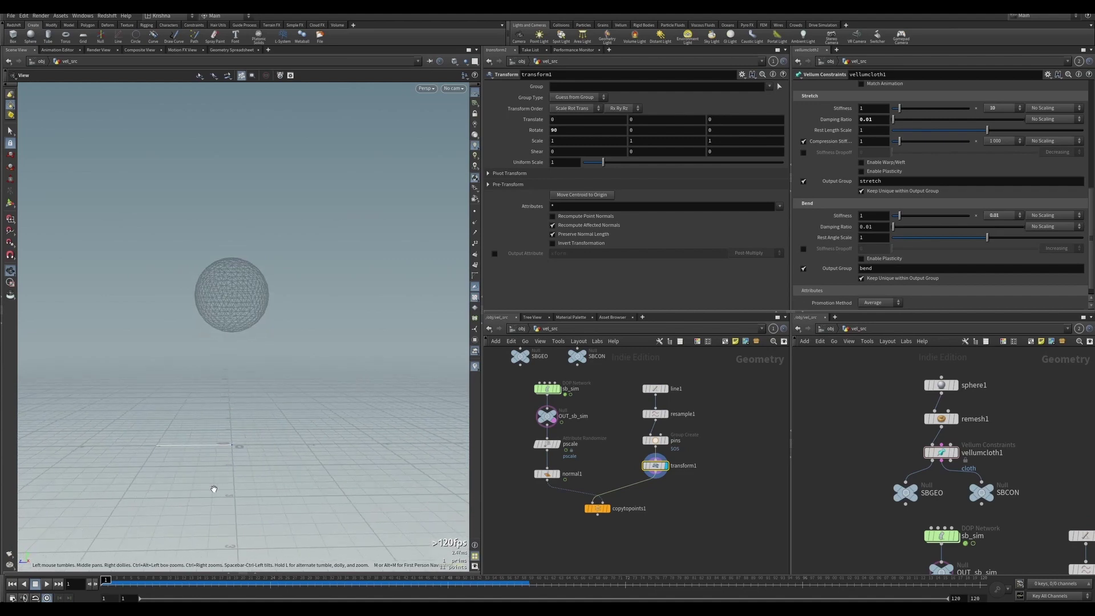
left_click(553, 130)
type("90")
key("Return")
Display copytopoints1 and toggle the transform's bypass to compare the hairs
left_click(607, 508)
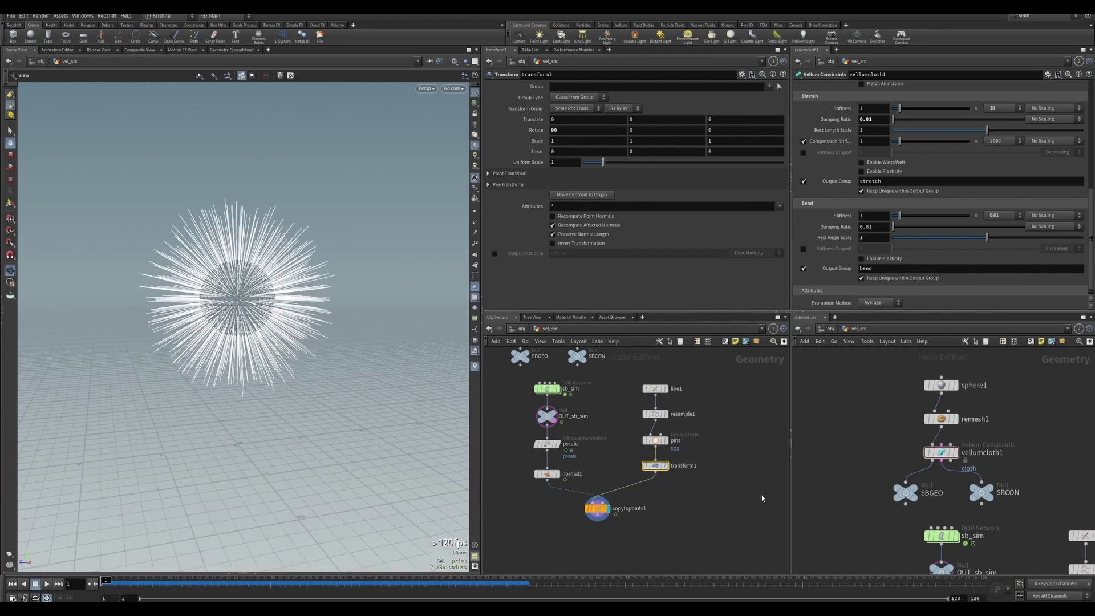
left_click(642, 454)
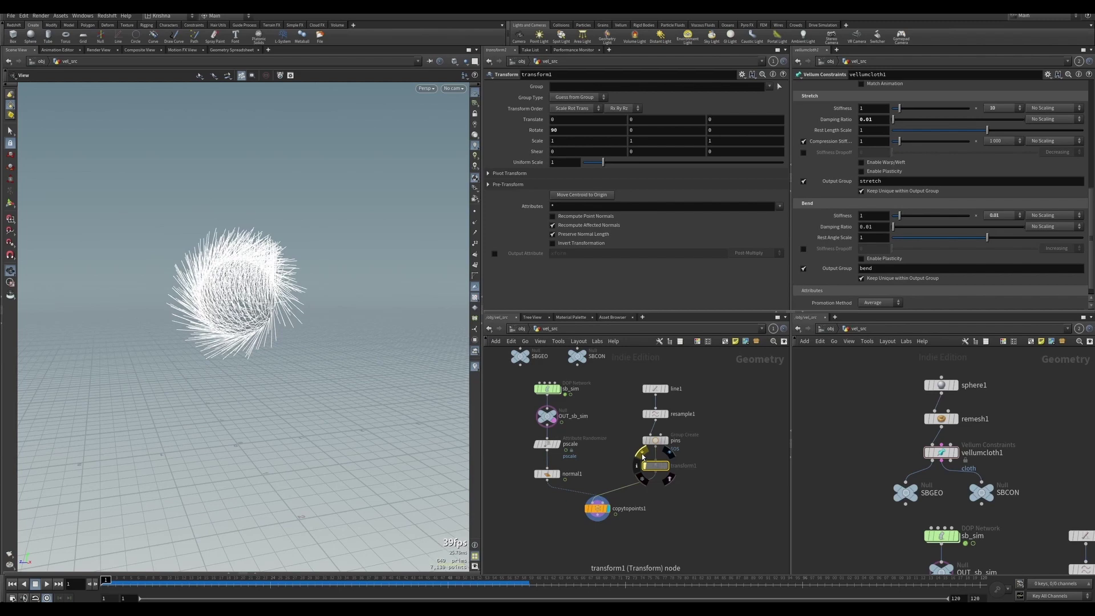
left_click(642, 454)
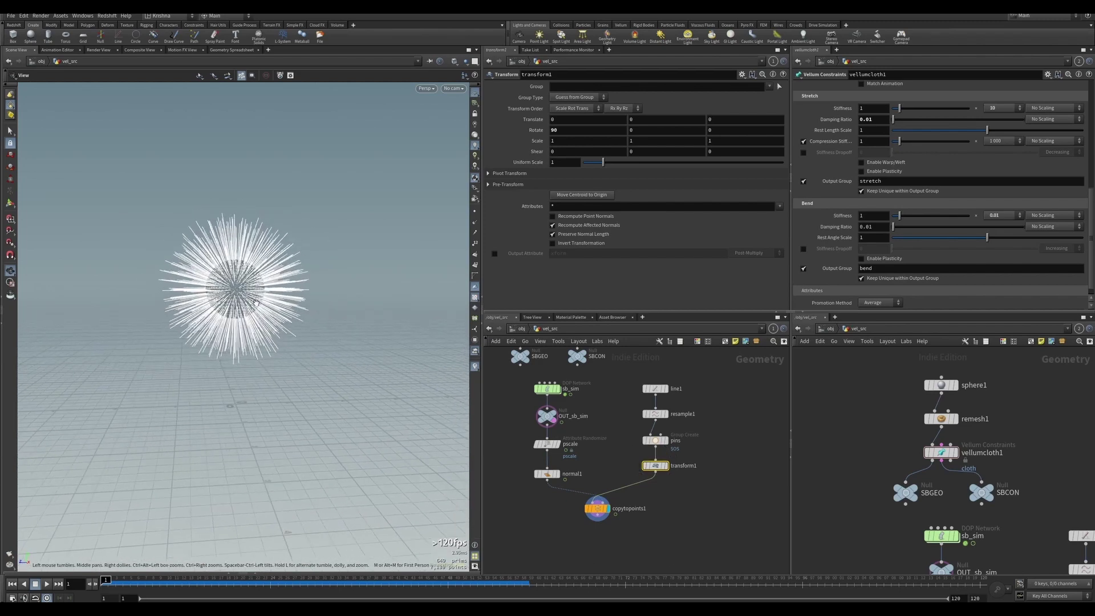
scroll(631, 491, "down", 5)
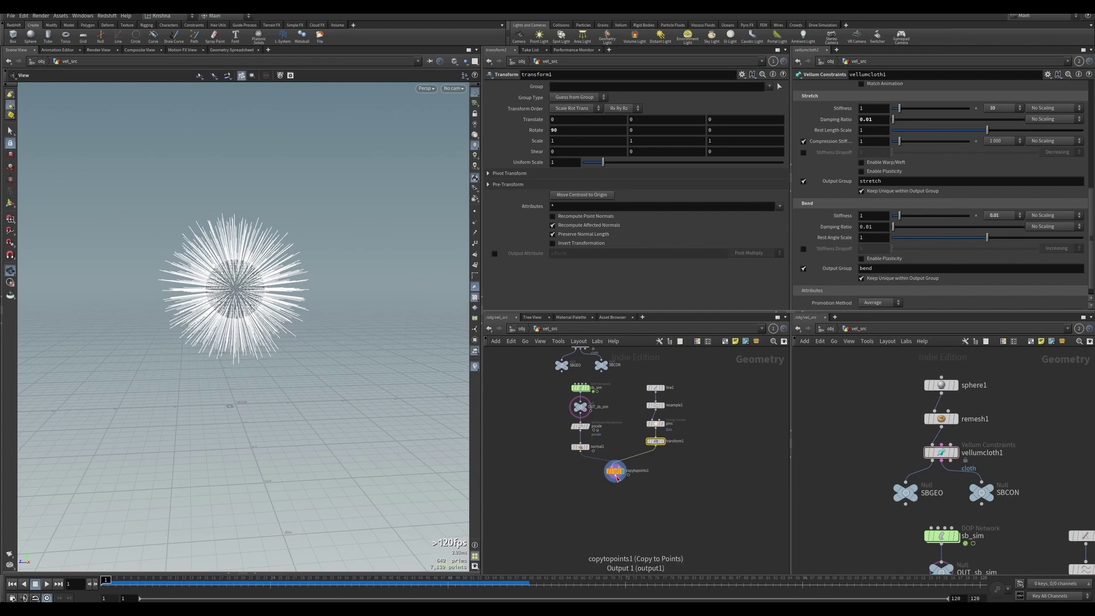
Add a Vellum Configure Hair setup below copytopoints1 in the network
key("Tab")
type("v")
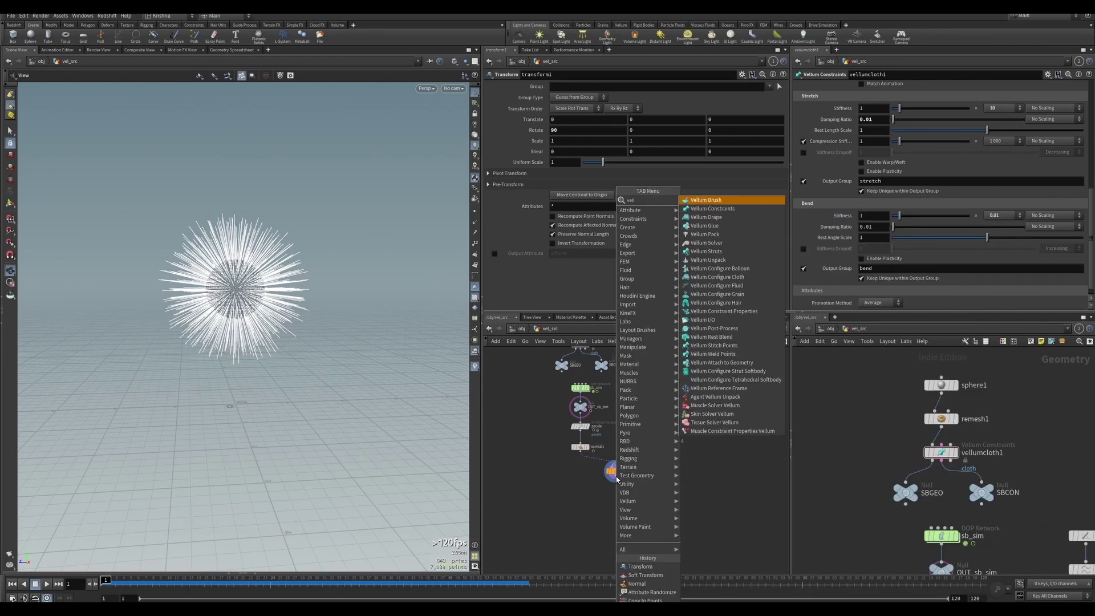
type("conf")
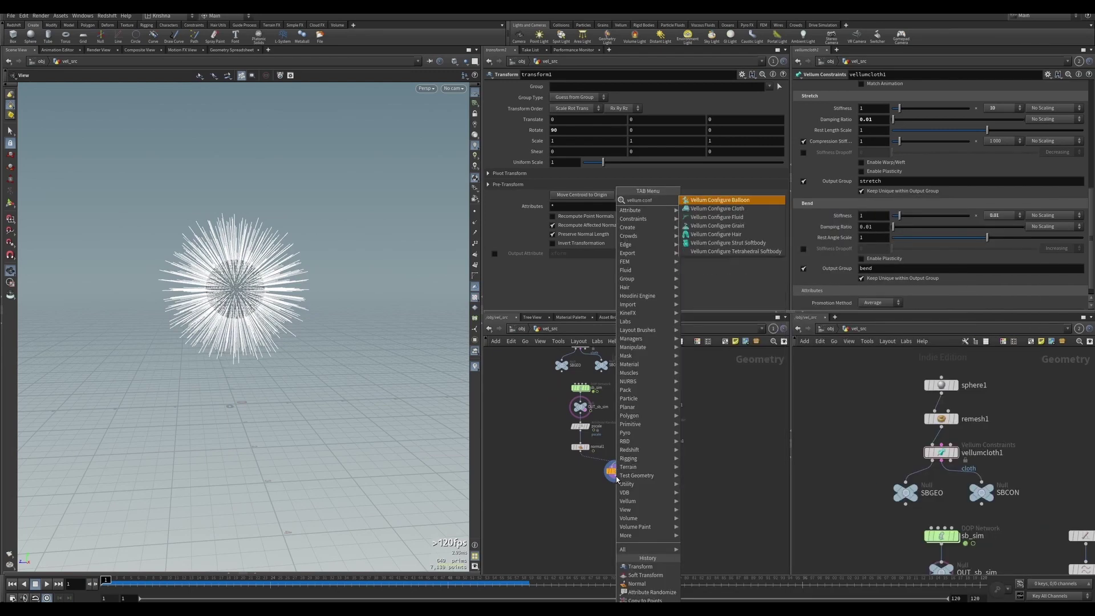
key("Down")
key("Down")
key("Down")
key("Down")
key("Return")
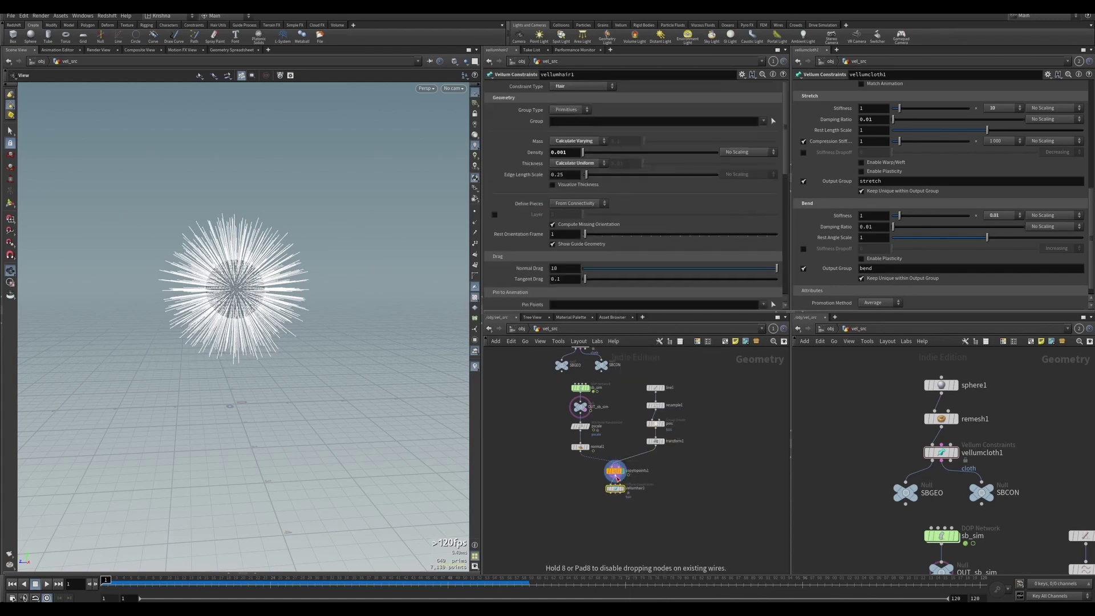
left_click(617, 478)
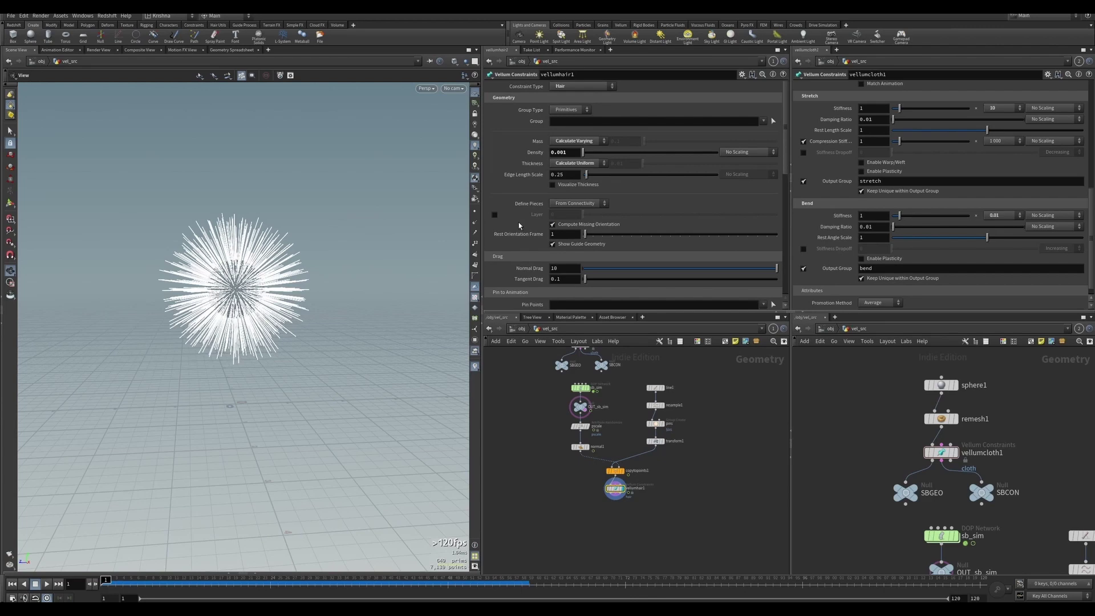
Set vellumhair1's Pin Points to the pins group with Match Animation enabled
scroll(519, 225, "down", 4)
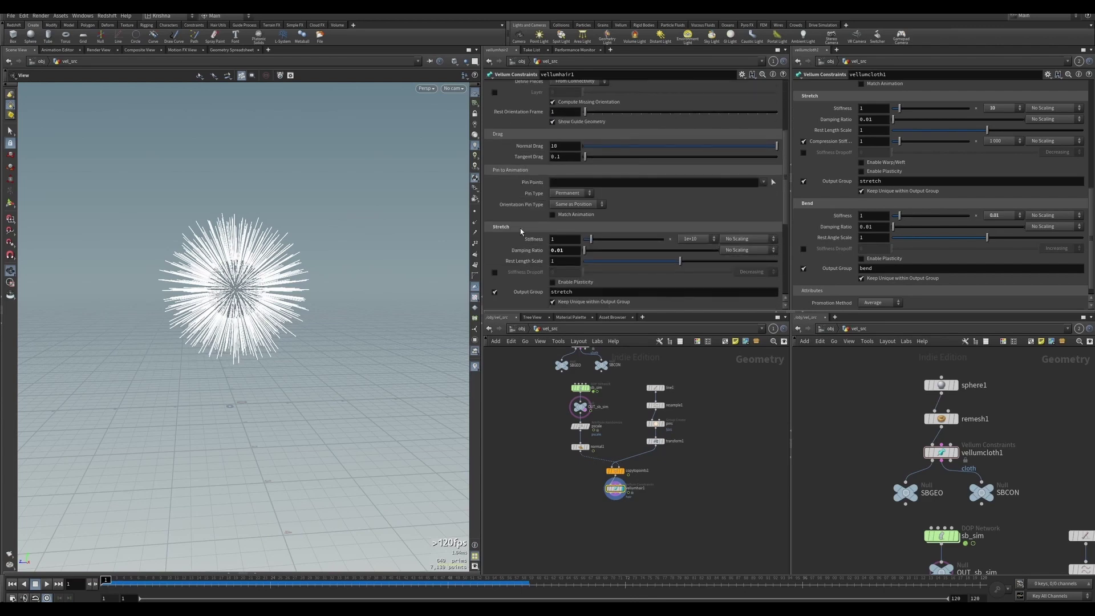
left_click(763, 183)
left_click(768, 191)
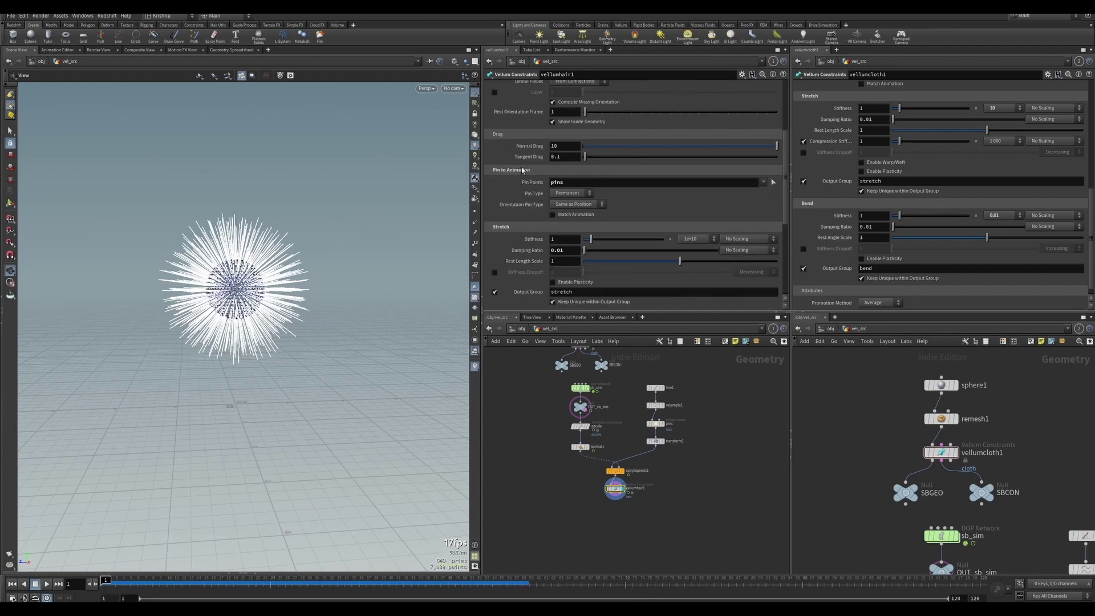
scroll(241, 280, "up", 6)
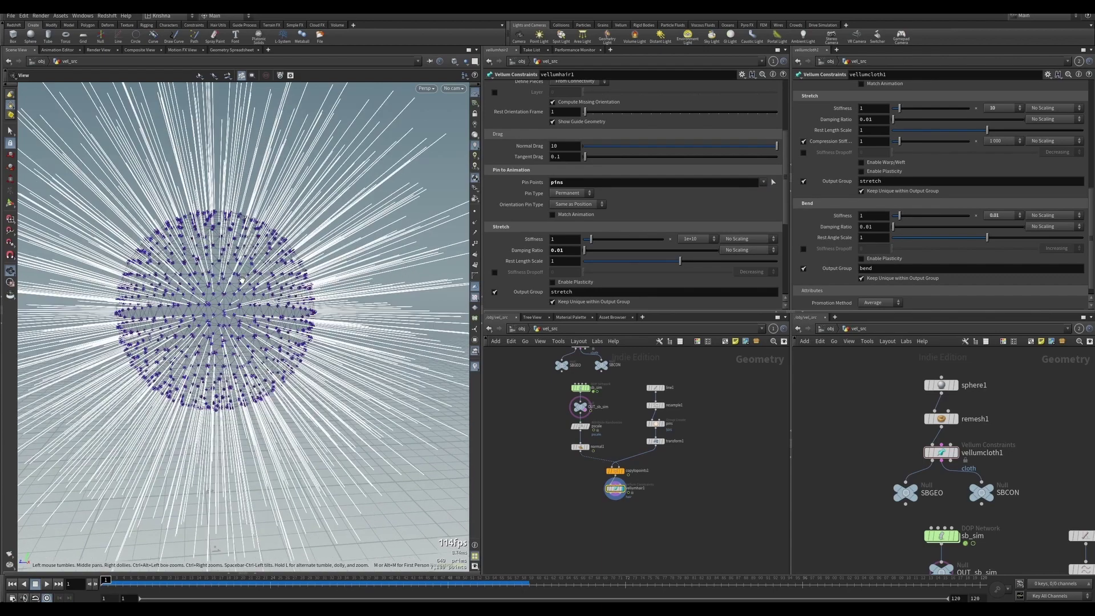
scroll(225, 278, "down", 8)
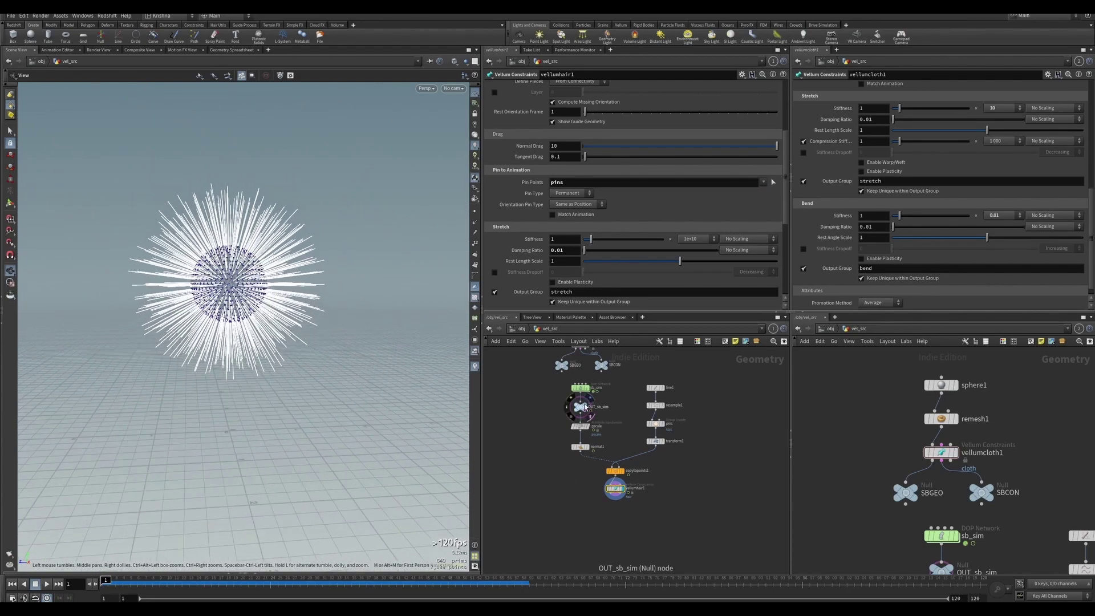
Display OUT_sb_sim at frame 15, then show the hair-covered sphere again and orbit around it
left_click(583, 410)
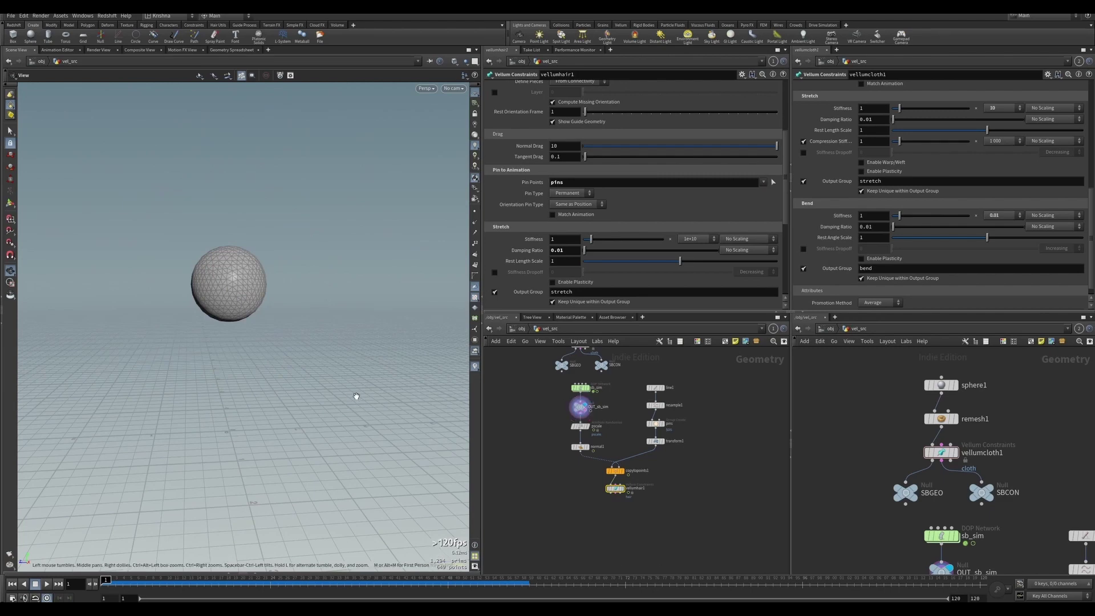
mouse_move(105, 578)
left_mouse_down()
mouse_move(250, 578)
mouse_move(106, 578)
left_mouse_up()
left_click(622, 489)
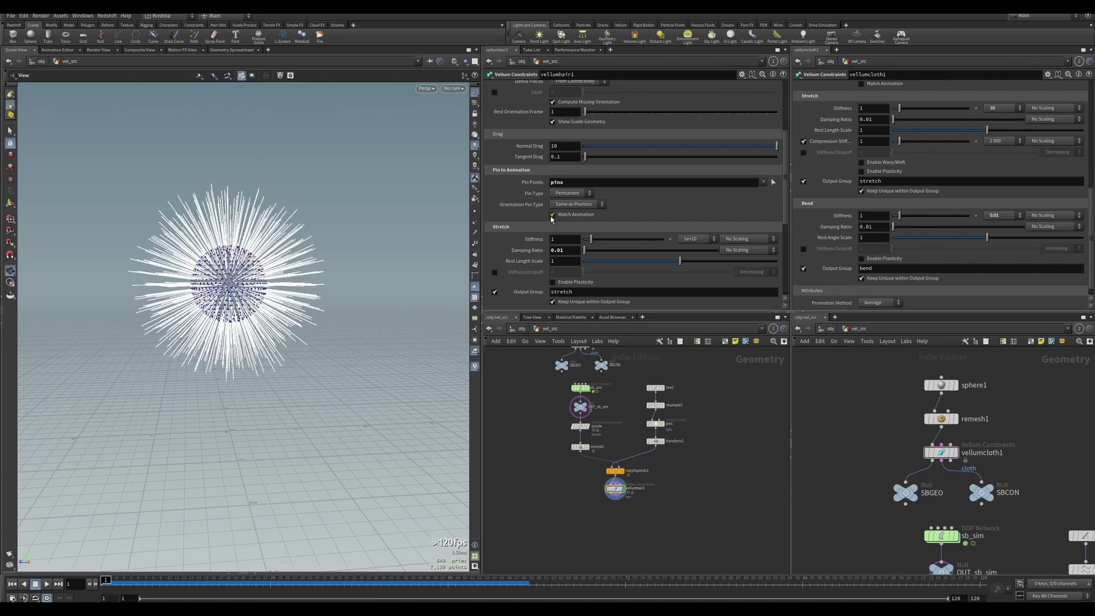
scroll(219, 286, "down", 3)
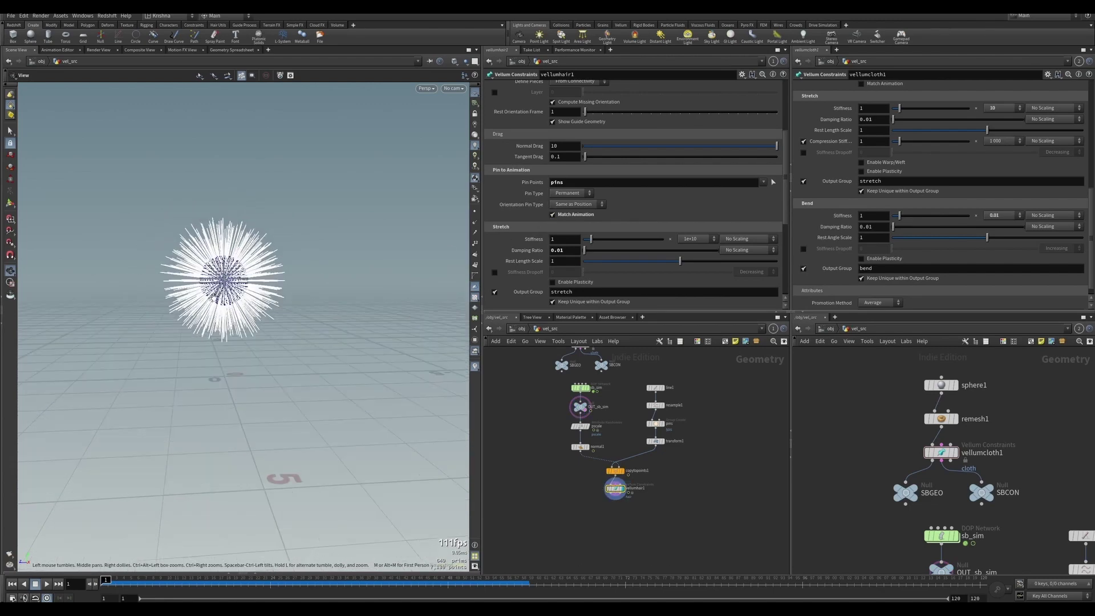
left_click_drag(222, 285, 252, 276)
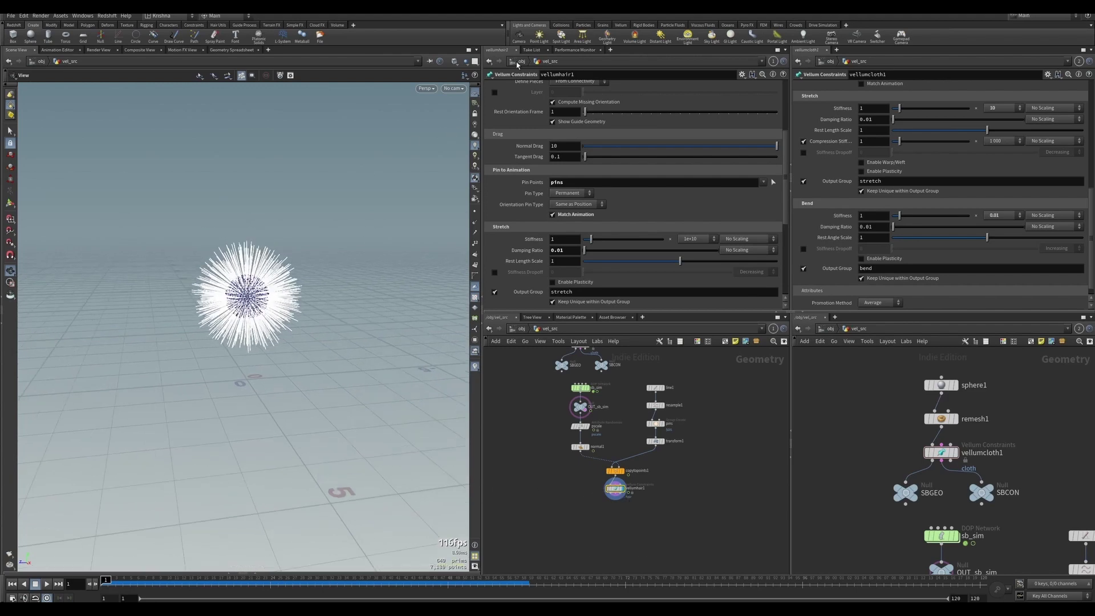
Create a camera from the current viewport view
left_click(519, 36)
key("Escape")
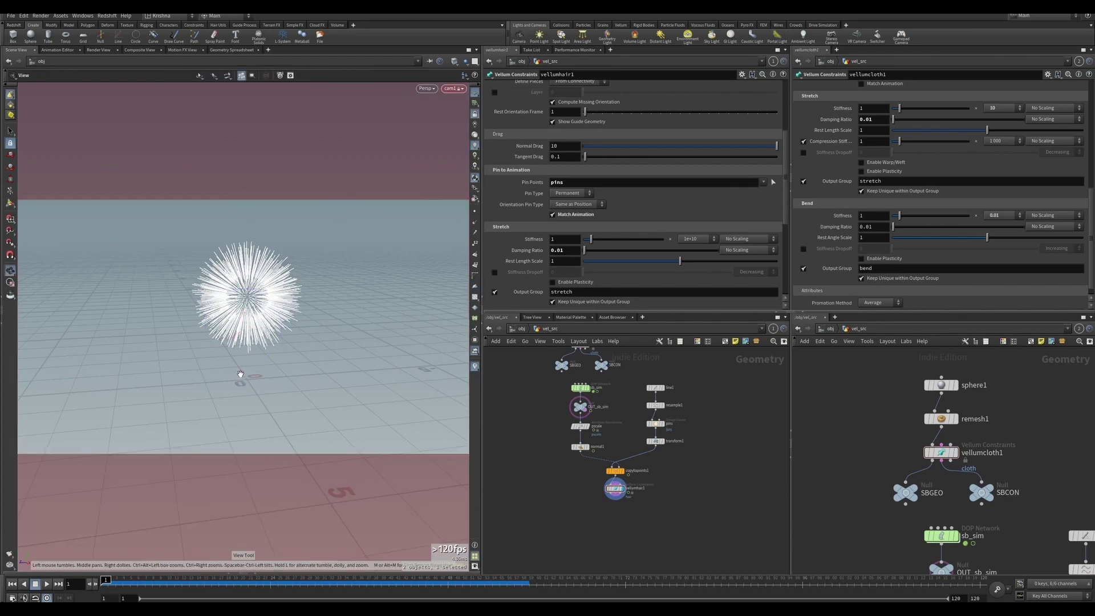
left_click_drag(550, 493, 644, 485)
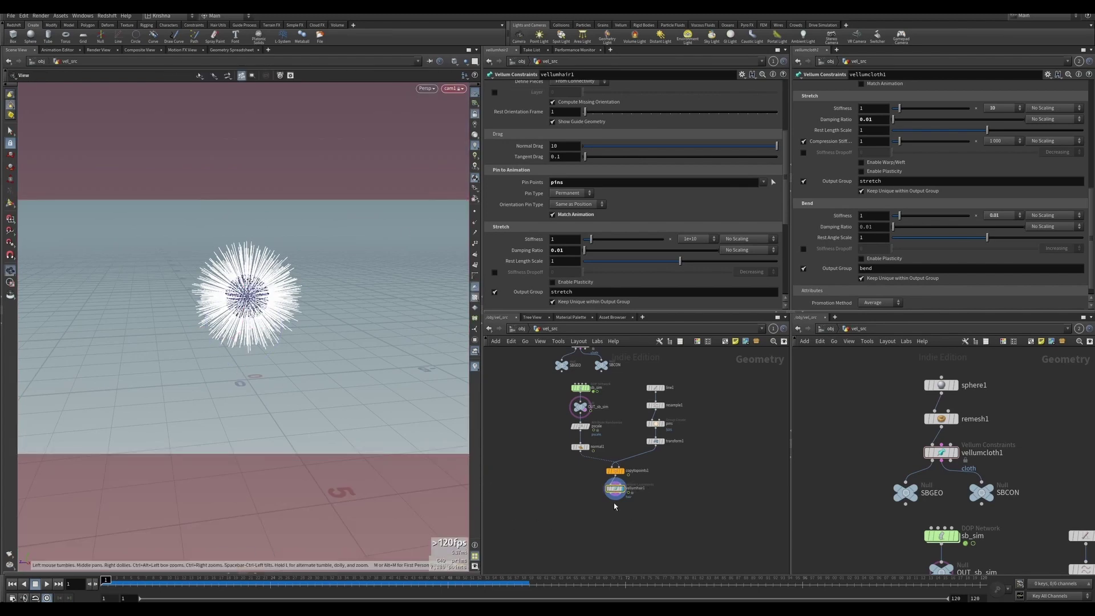
scroll(614, 502, "up", 2)
Add two Null nodes below vellumhair1, wiring both to its outputs
key("Tab")
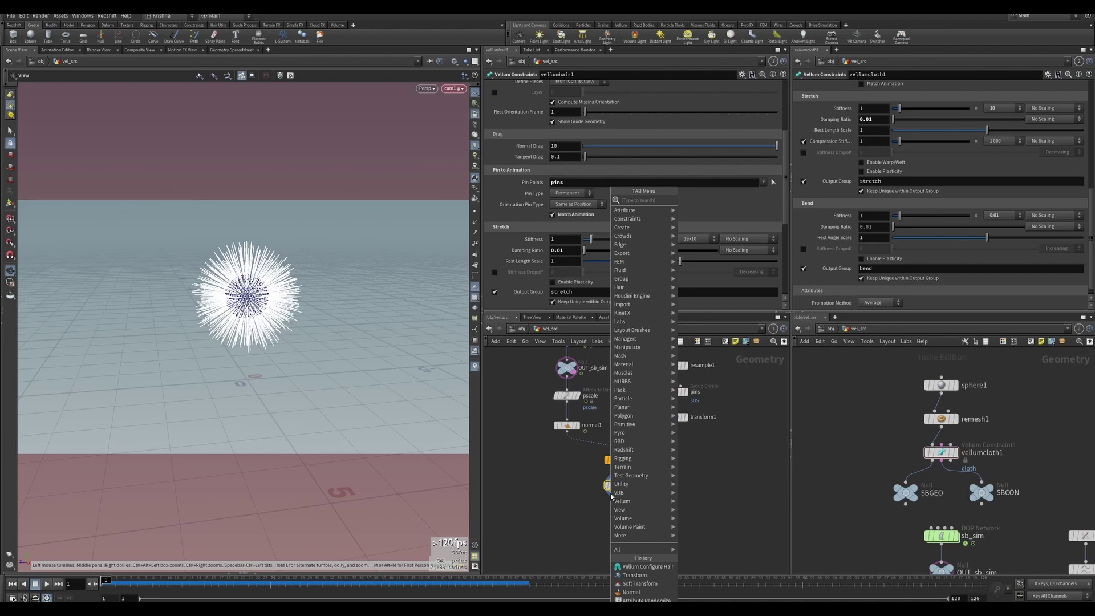
type("null")
key("Return")
left_click(571, 519)
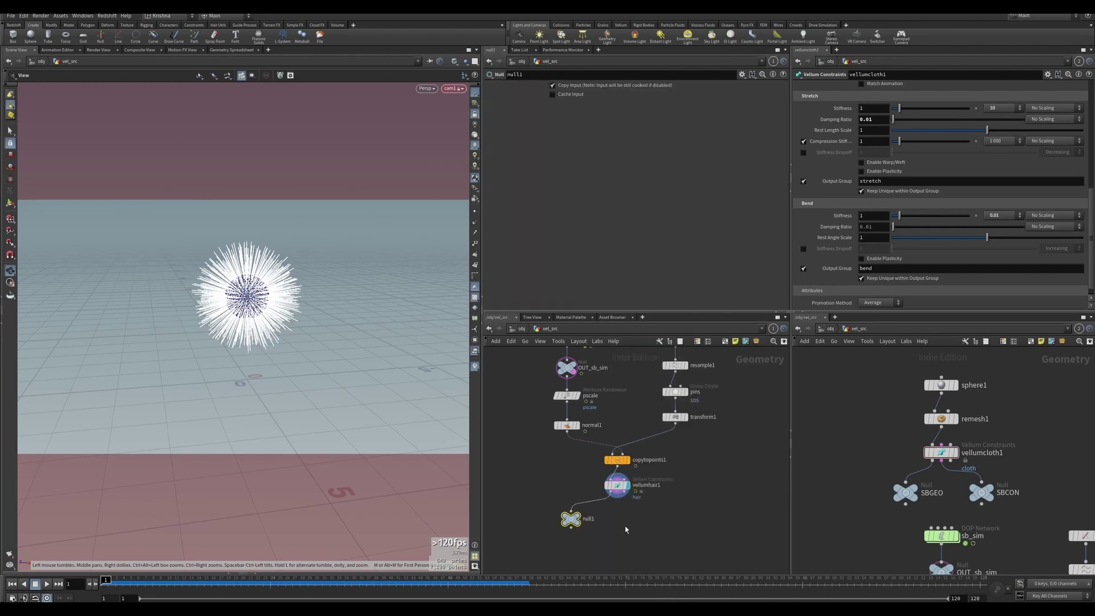
key("Tab")
type("null")
key("Return")
left_click(641, 523)
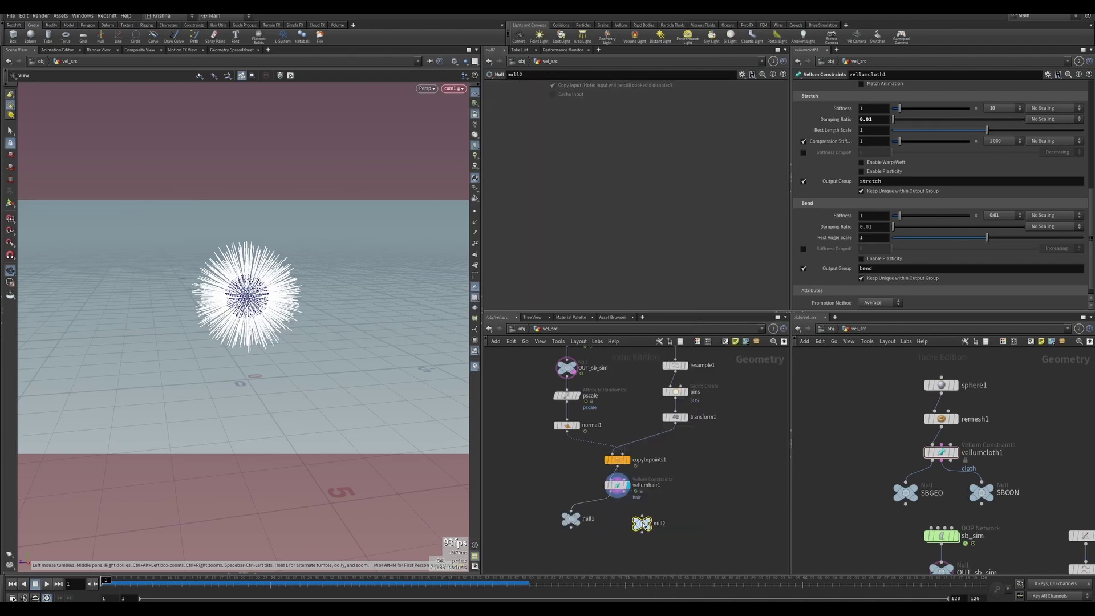
left_click_drag(642, 515, 617, 498)
Rename the two nulls HRGEO and HRCON
double_click(588, 518)
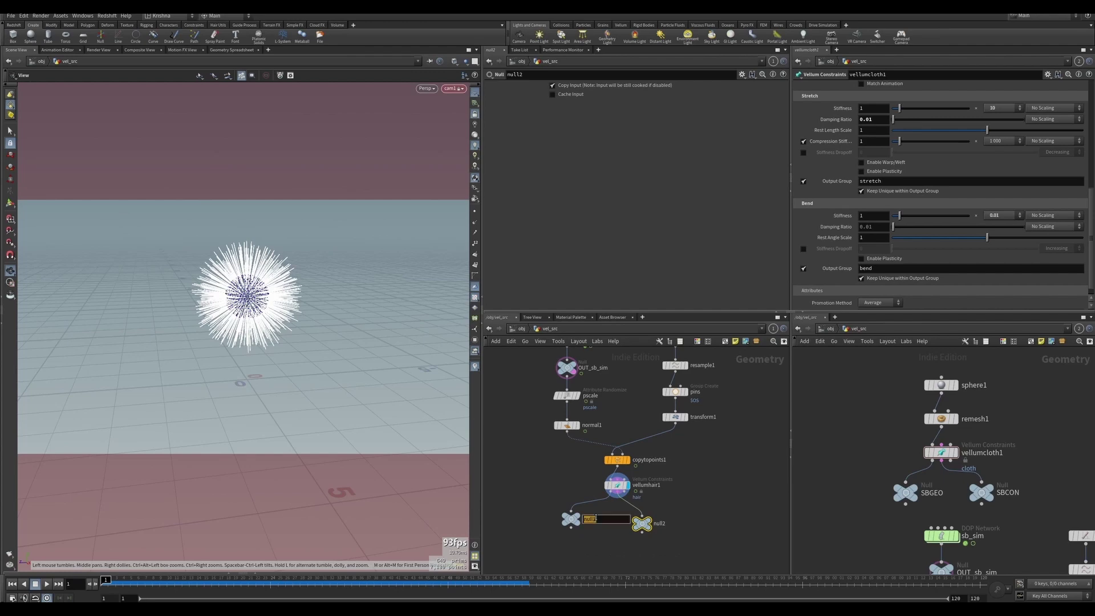
type("HRGEO")
key("Return")
double_click(659, 524)
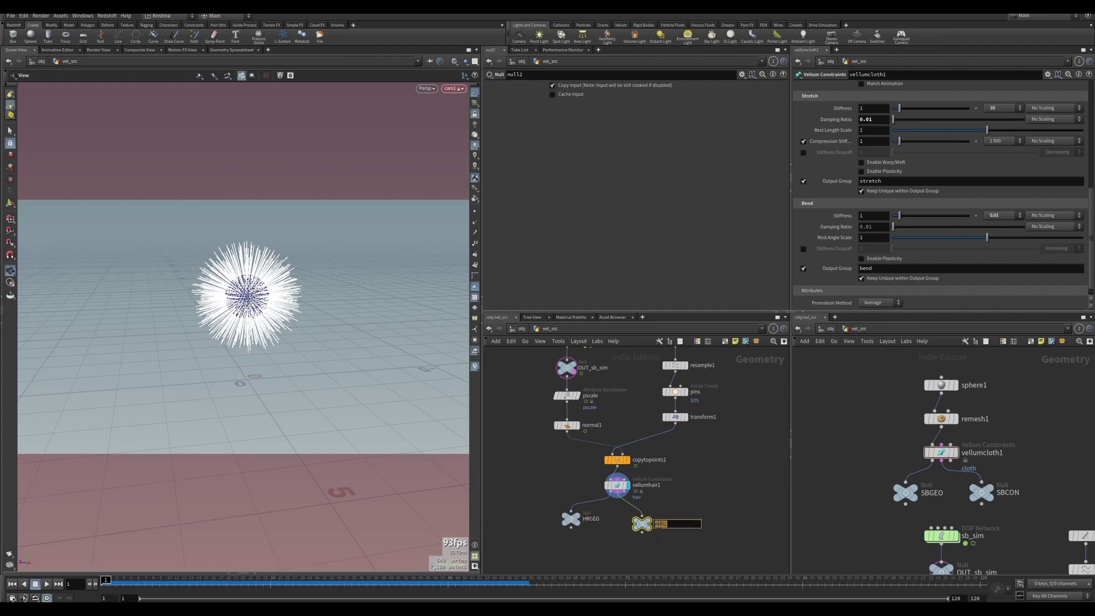
type("HRCON")
key("Return")
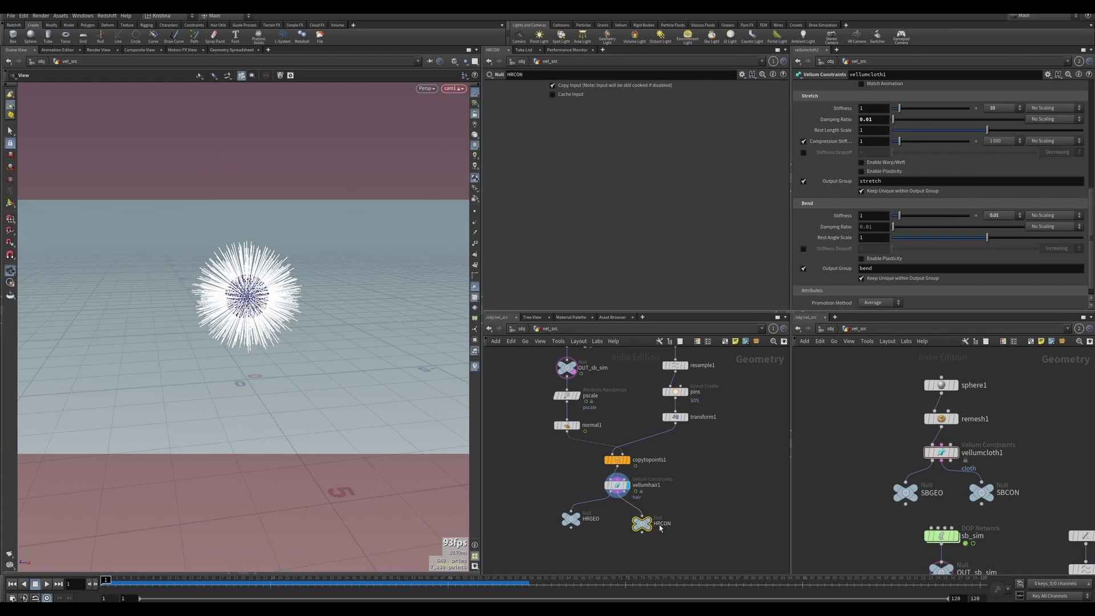
Paste copies of sb_sim and OUT_sb_sim below the hair nodes, renamed hr_sim and OUT_hr_sim
scroll(685, 488, "down", 2)
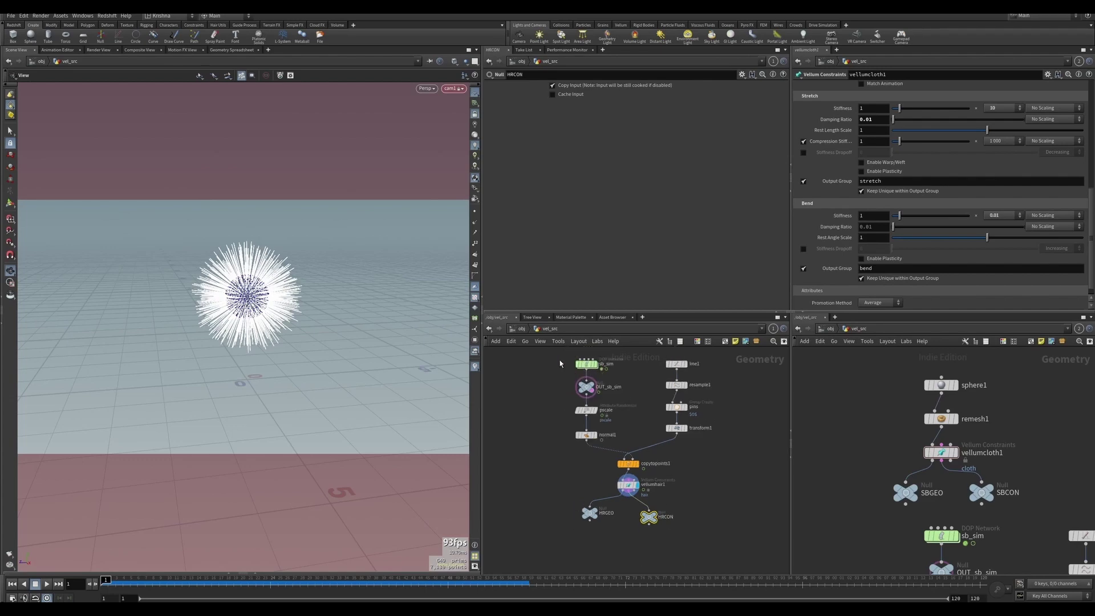
left_click_drag(559, 360, 606, 396)
middle_click_drag(625, 546, 621, 499)
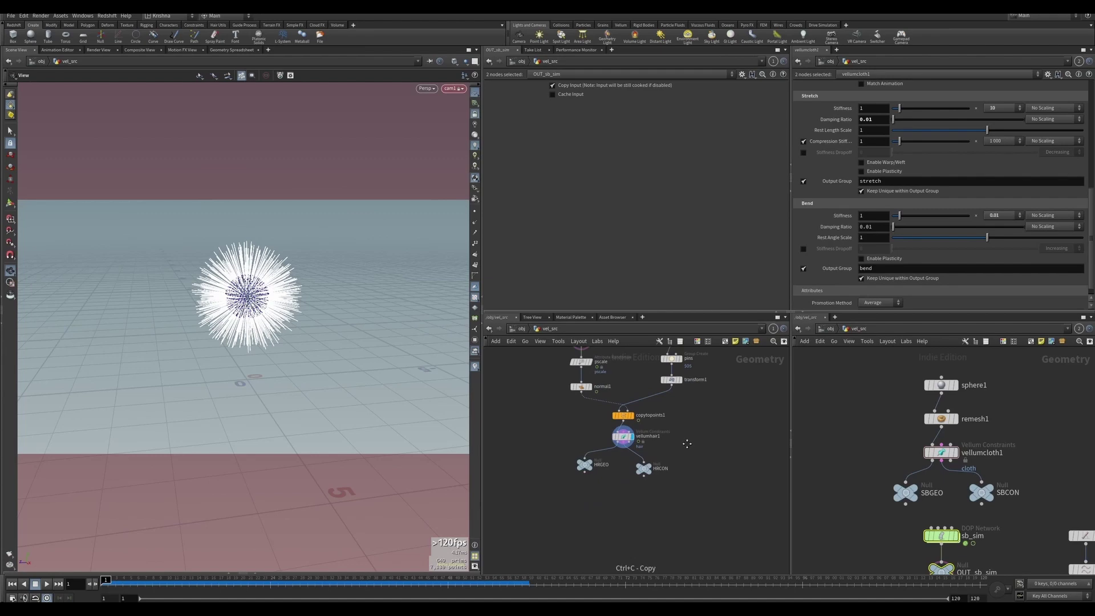
left_click(621, 498)
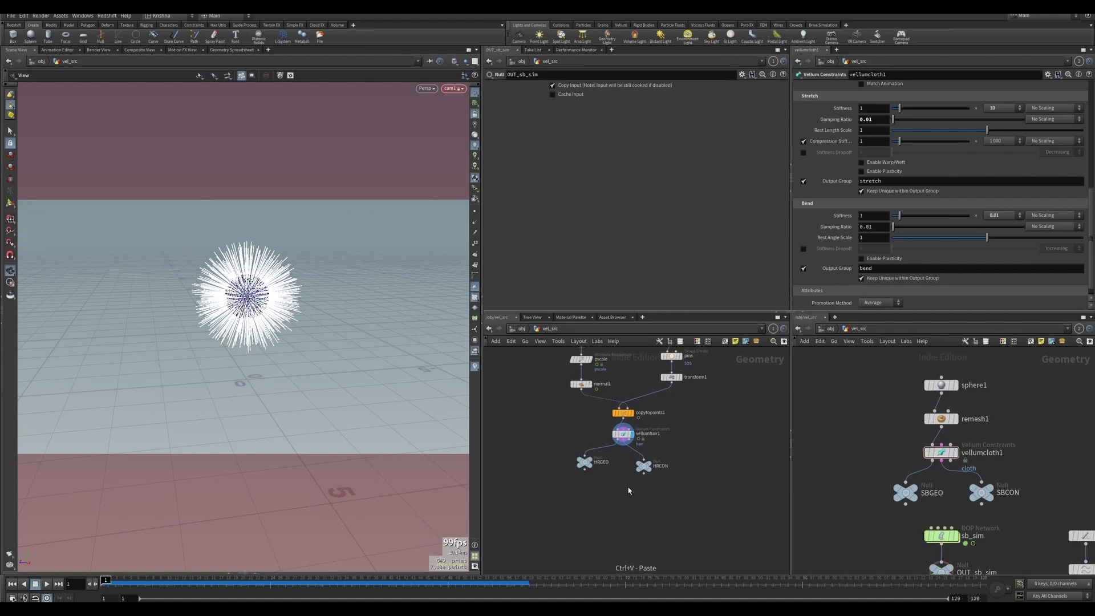
key("ctrl+v")
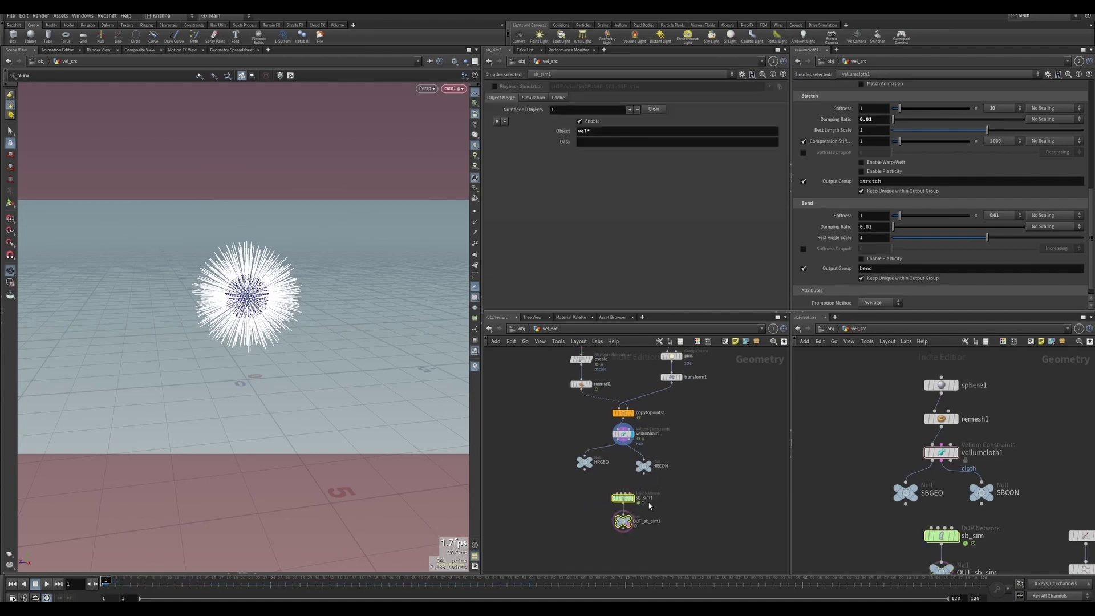
double_click(646, 499)
double_click(656, 521)
type("hr_sim")
key("Return")
Inside hr_sim, point sb_source's SOP Path to ../../HRGEO and Constraint SOP Path to ../../HRCON
double_click(622, 497)
left_click(635, 385)
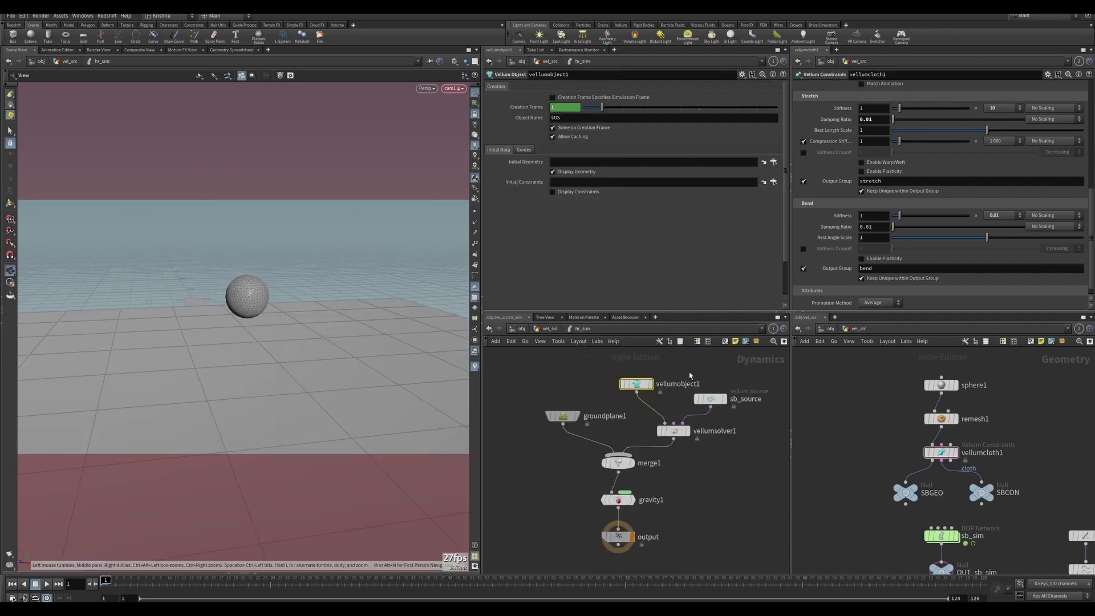
left_click(710, 398)
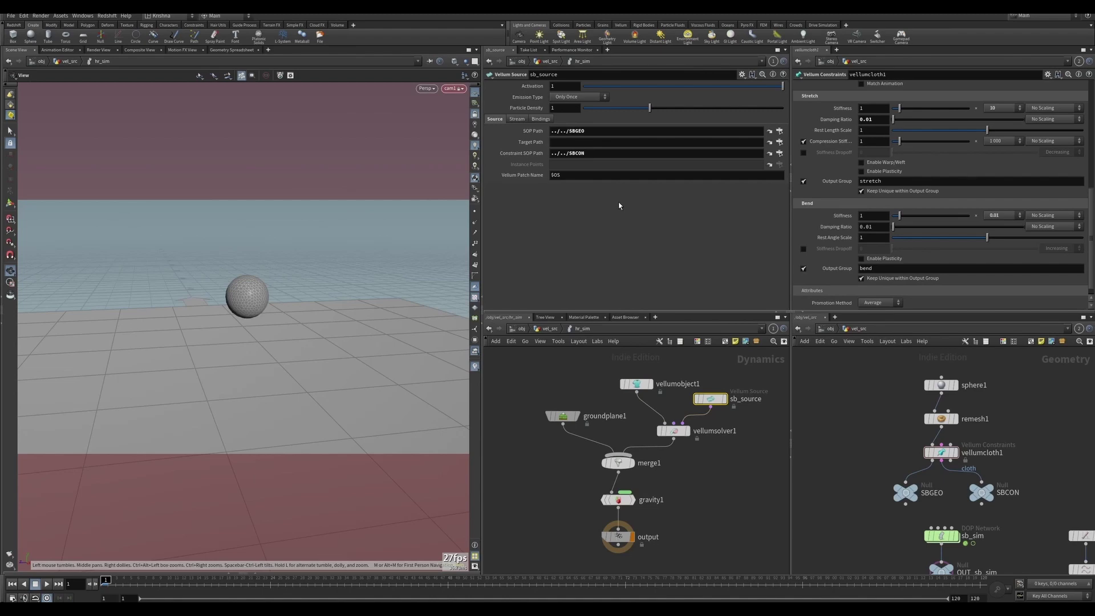
left_click(570, 131)
key("Delete")
key("Delete")
type("HR")
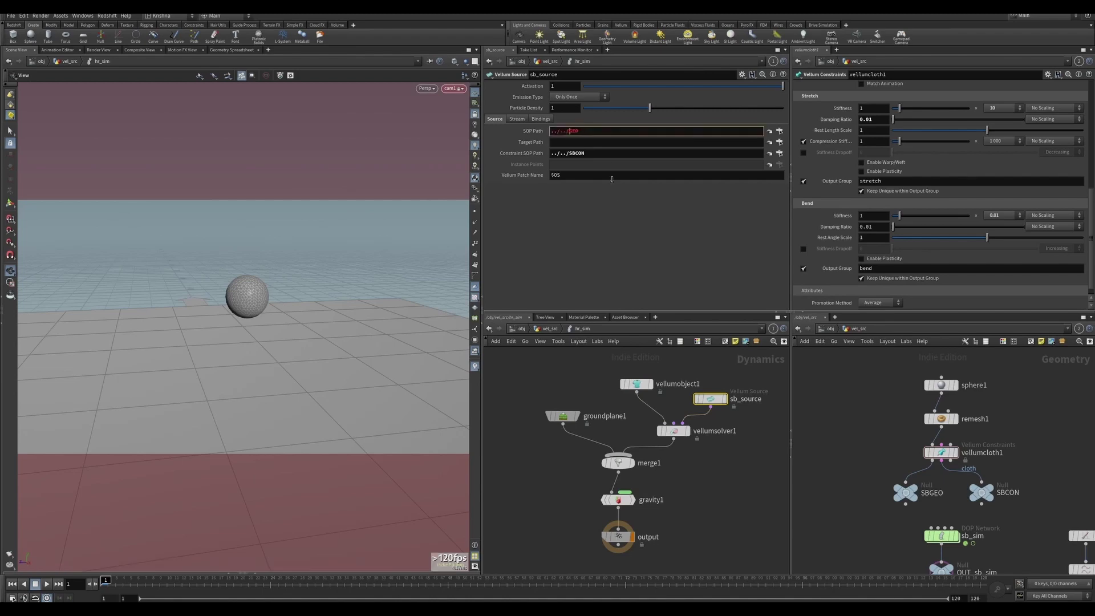
left_click(569, 153)
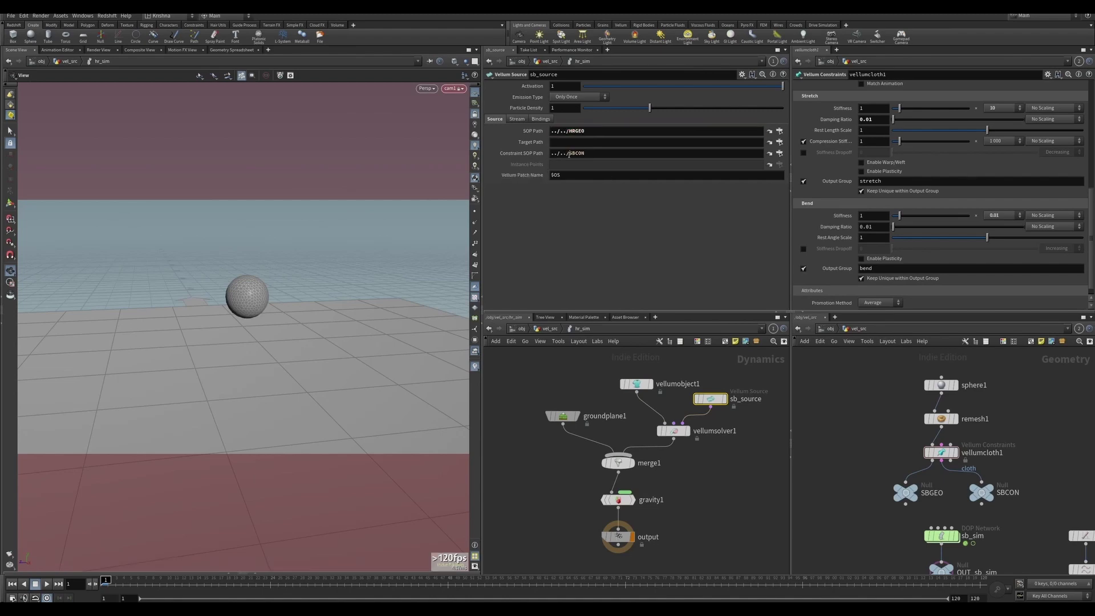
type("HR")
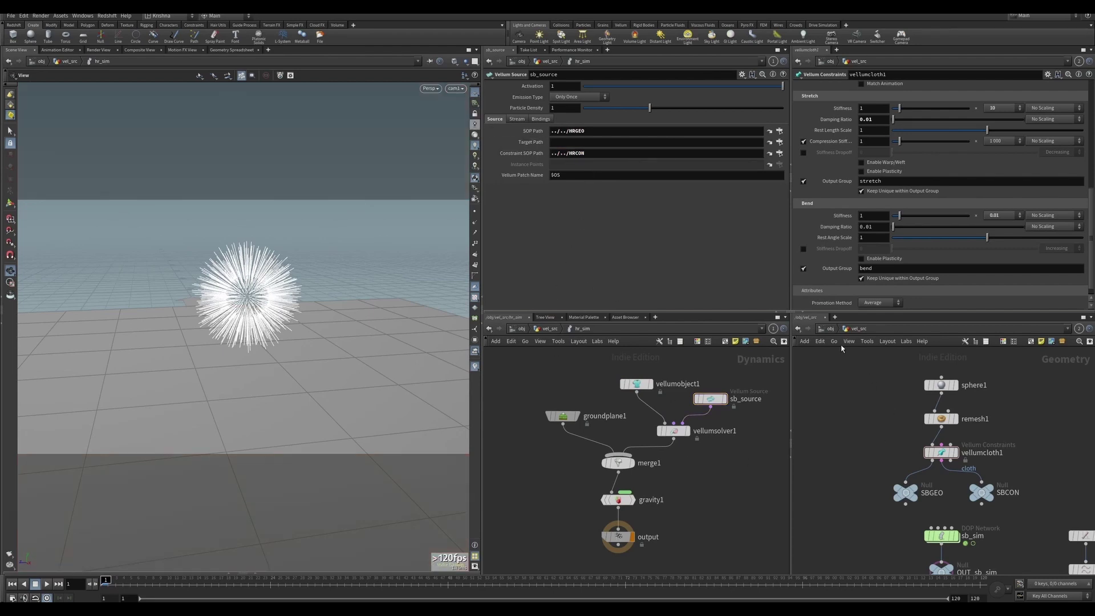
Bring the hr_sim output nodes into view and select OUT_hr_sim to see its result
scroll(842, 365, "down", 2)
middle_click_drag(901, 514, 887, 391)
left_click(974, 527)
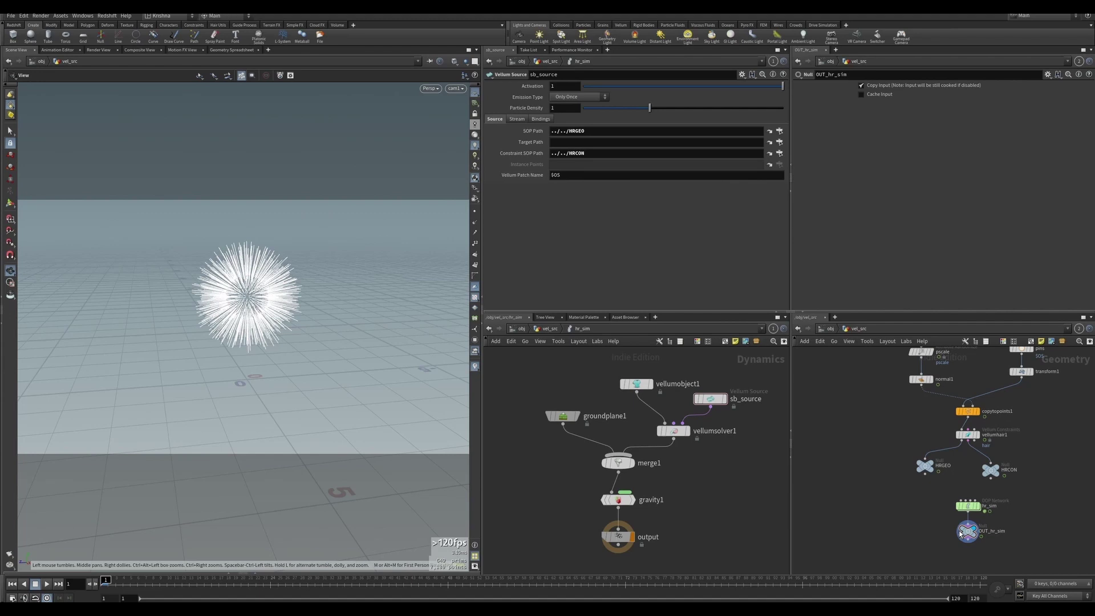
left_click_drag(525, 530, 673, 543)
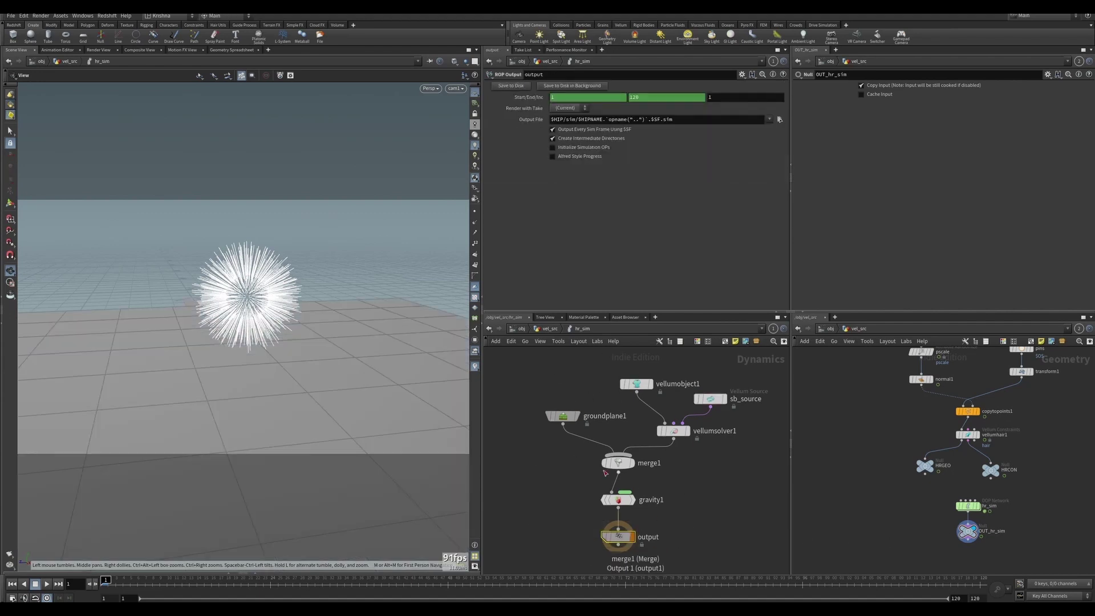
scroll(678, 488, "down", 2)
middle_click_drag(689, 508, 679, 496)
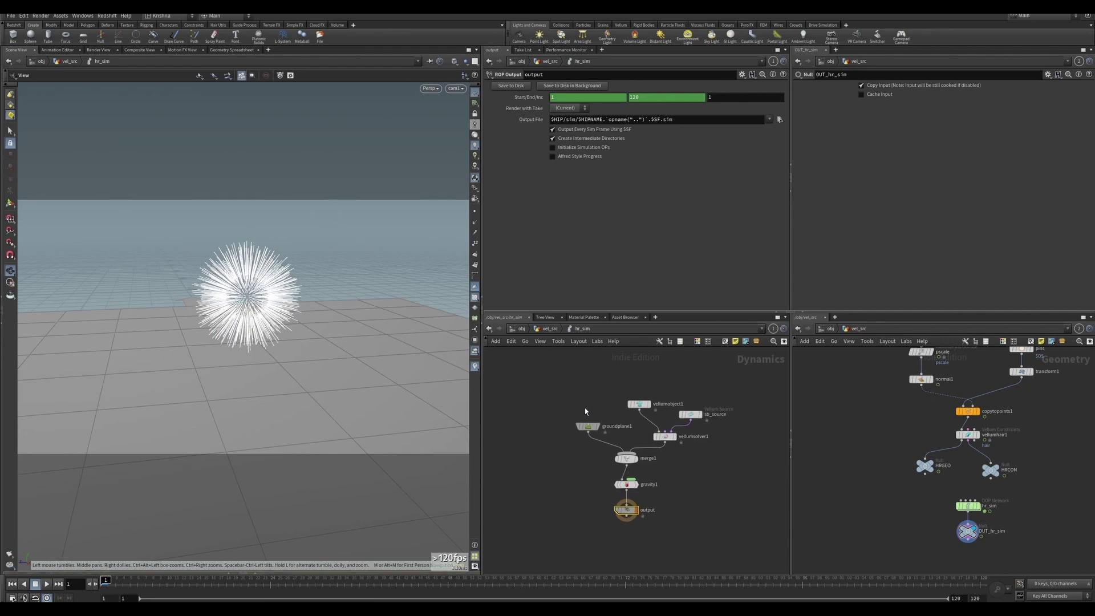
Merge OUT_sb_sim and OUT_hr_sim in a Merge node and display the merged sphere with fur
scroll(893, 425, "down", 3)
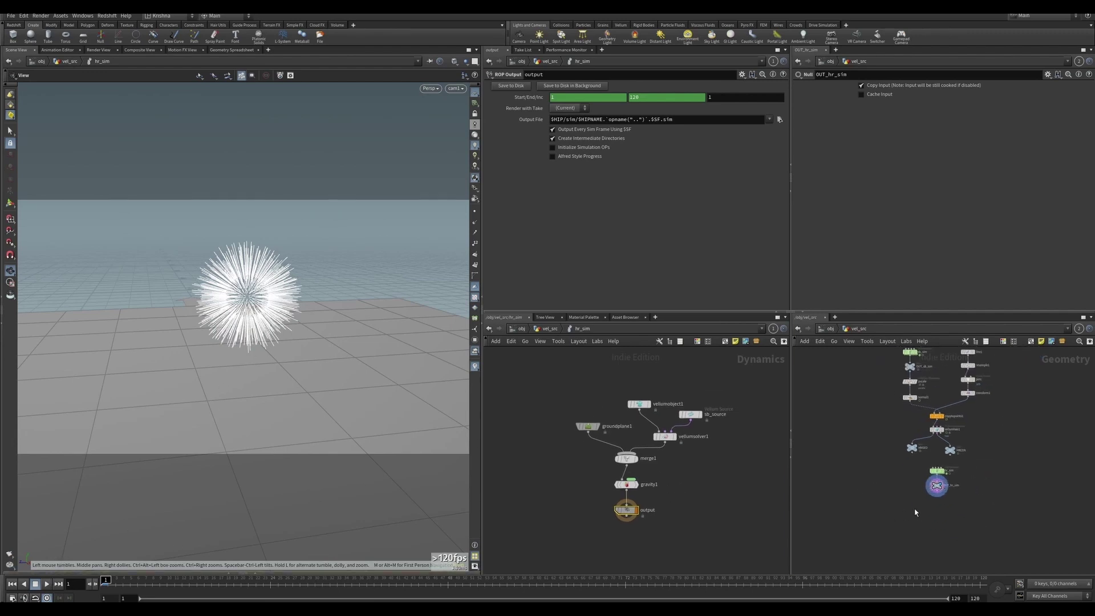
key("Tab")
left_click(915, 513)
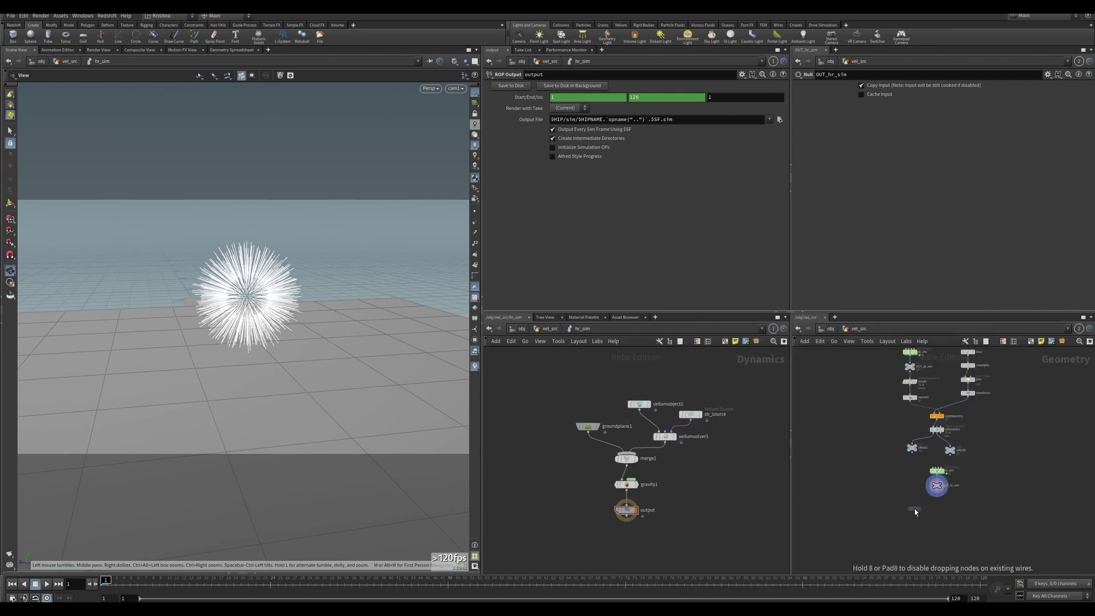
left_click(915, 509)
left_click(914, 505)
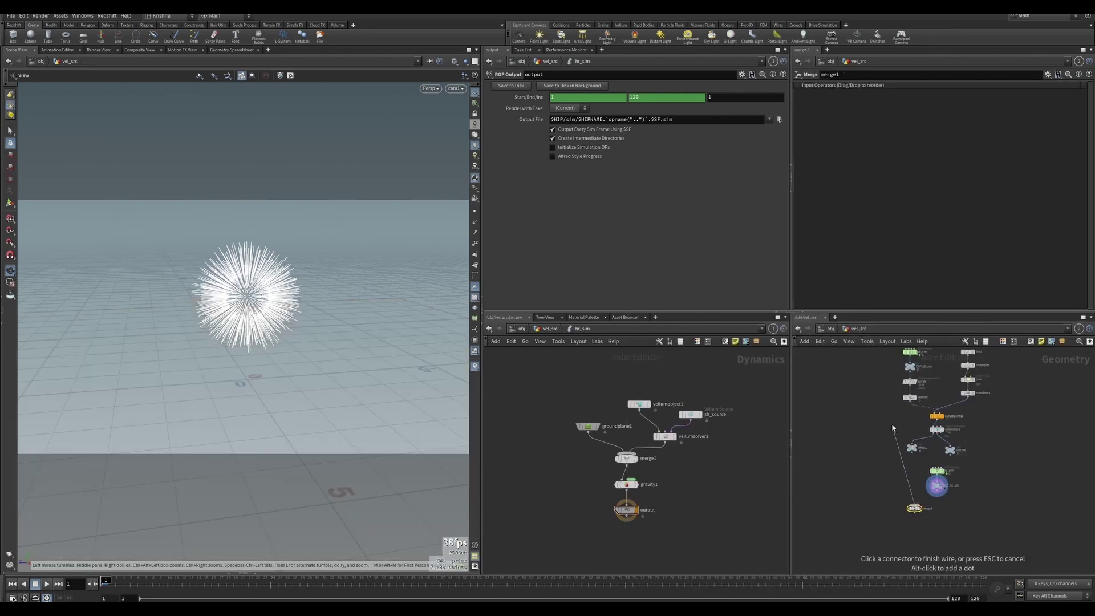
left_click(910, 367)
left_click_drag(909, 367, 892, 367)
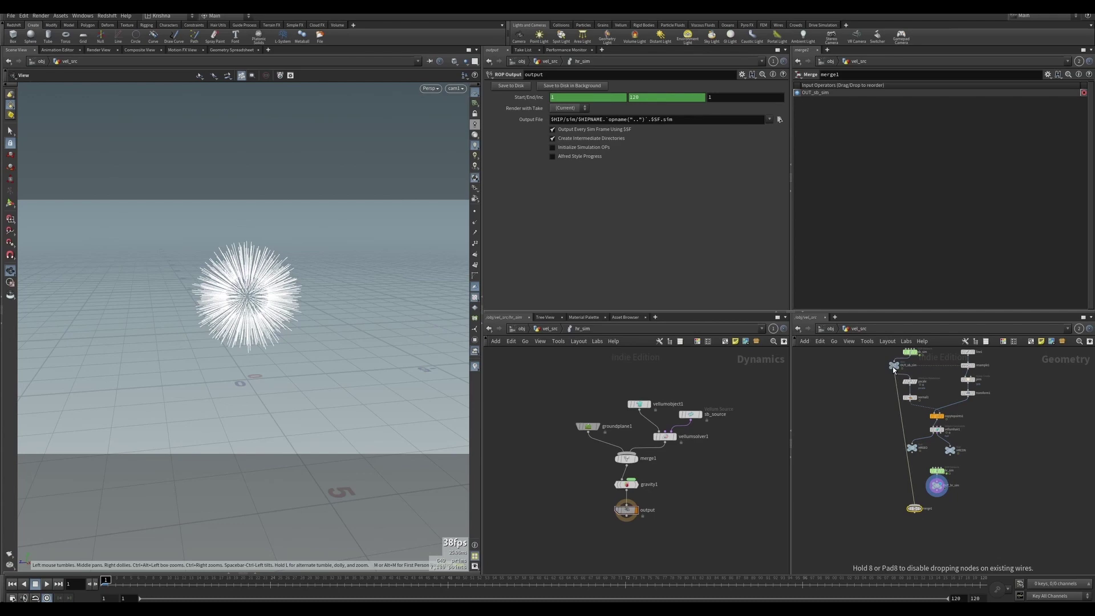
left_click(914, 508)
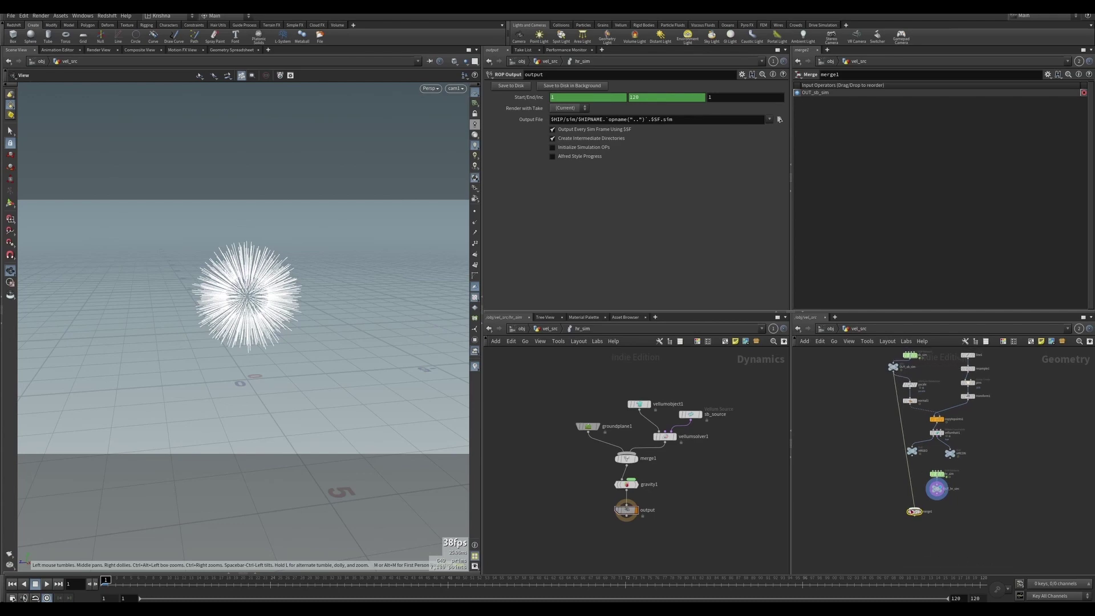
left_click(939, 499)
scroll(916, 513, "up", 3)
left_click(923, 506)
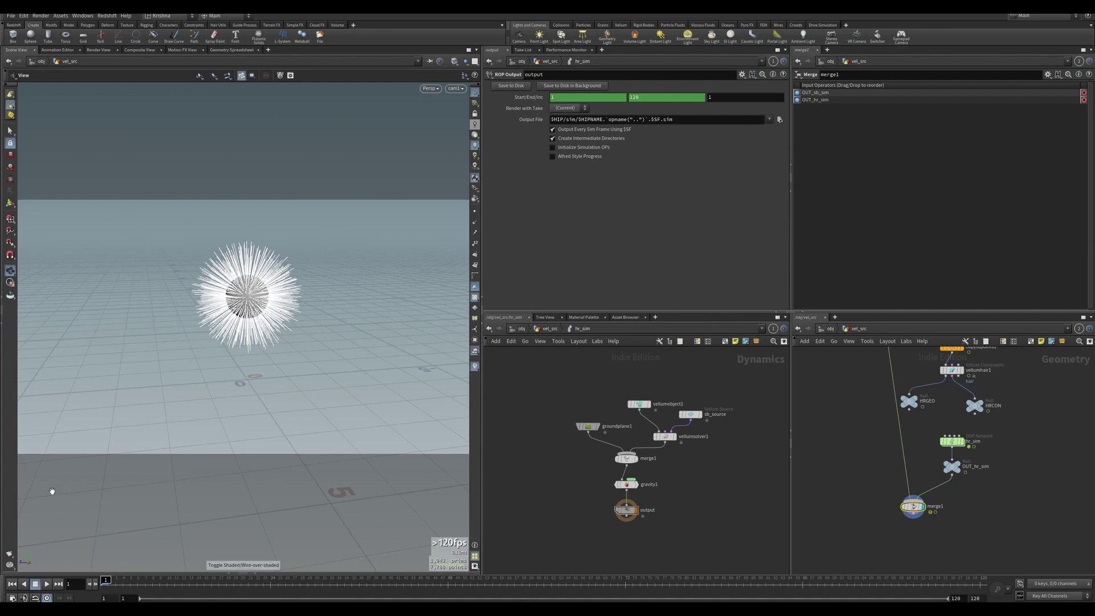
Play the fur sim to frame 10, tumble the cam1-locked view, then restart from frame 1
left_click(47, 584)
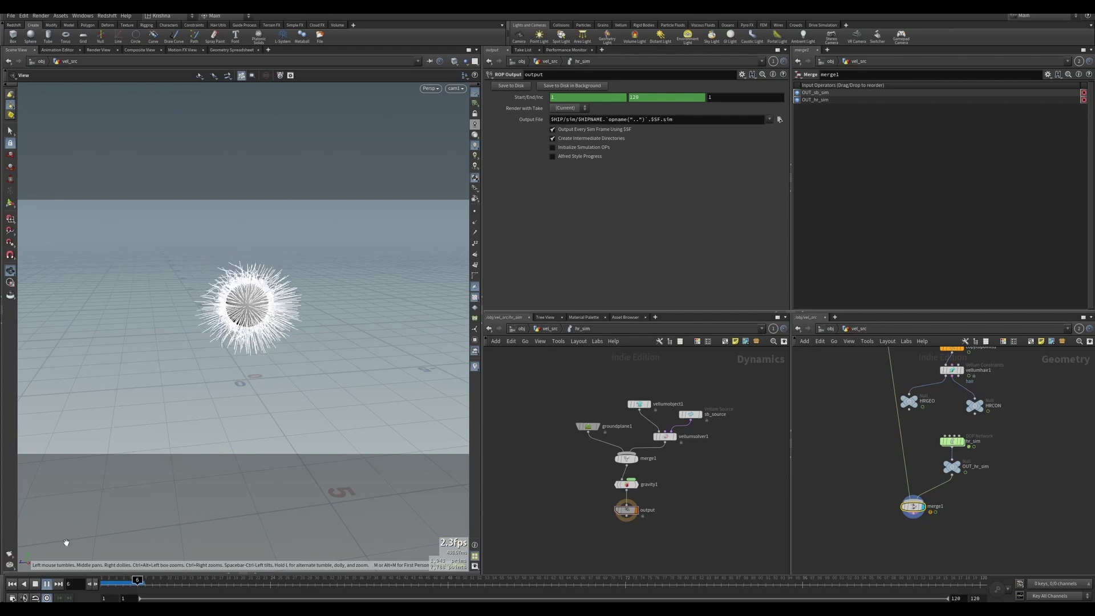
left_click(46, 583)
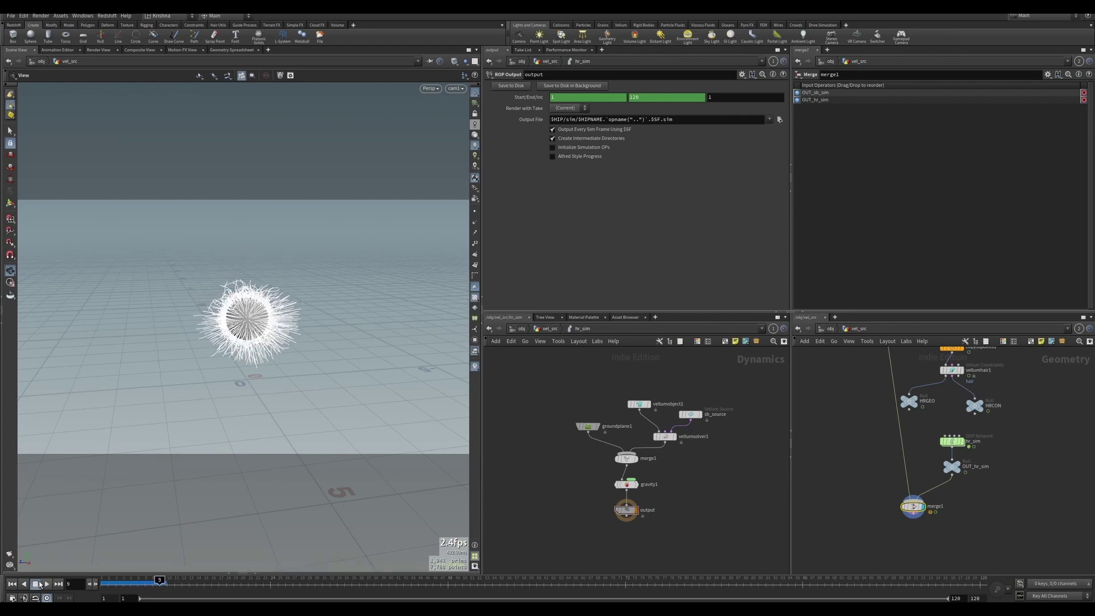
left_click(474, 123)
left_click_drag(189, 334, 132, 328)
mouse_move(300, 336)
left_mouse_down()
mouse_move(276, 337)
mouse_move(283, 341)
left_mouse_up()
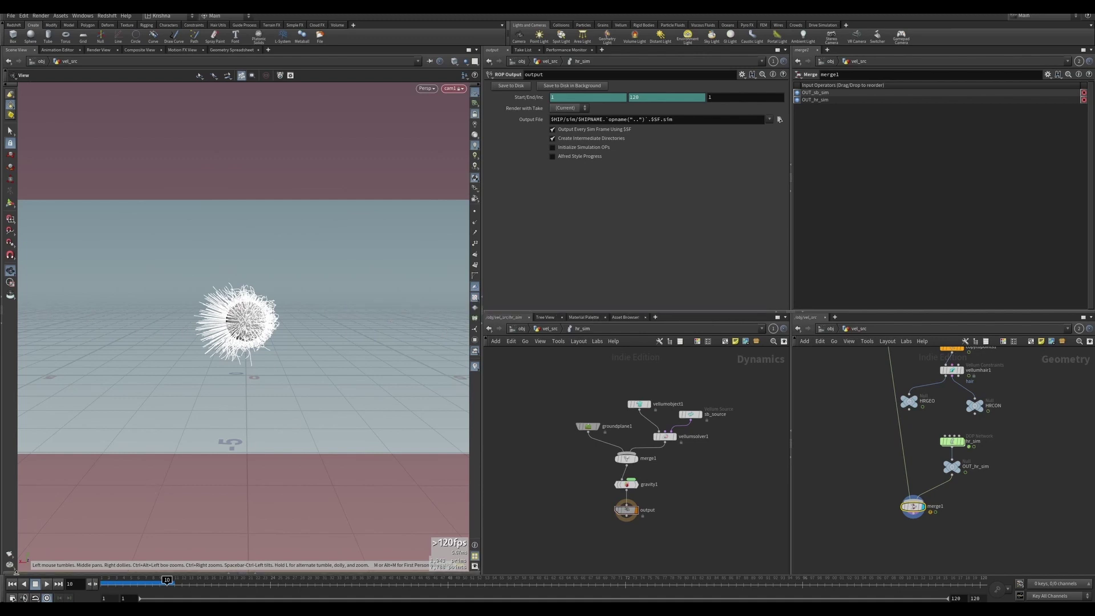
left_click(12, 586)
left_click(47, 585)
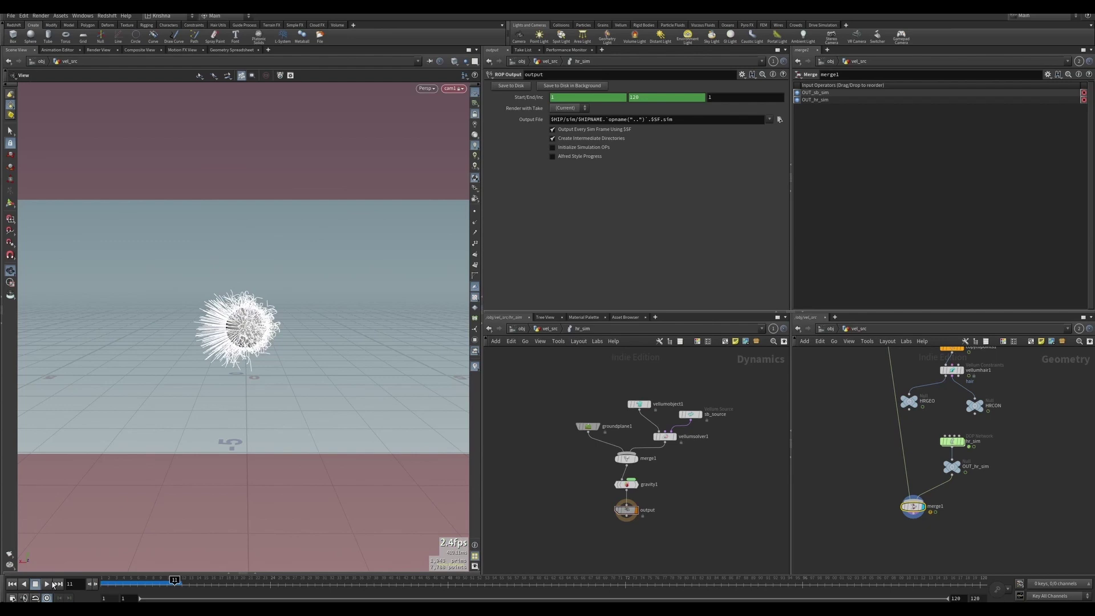
Unlock the camera, replay the hair sim from frame 1, and bring up vellumhair1's constraint settings
scroll(989, 385, "down", 2)
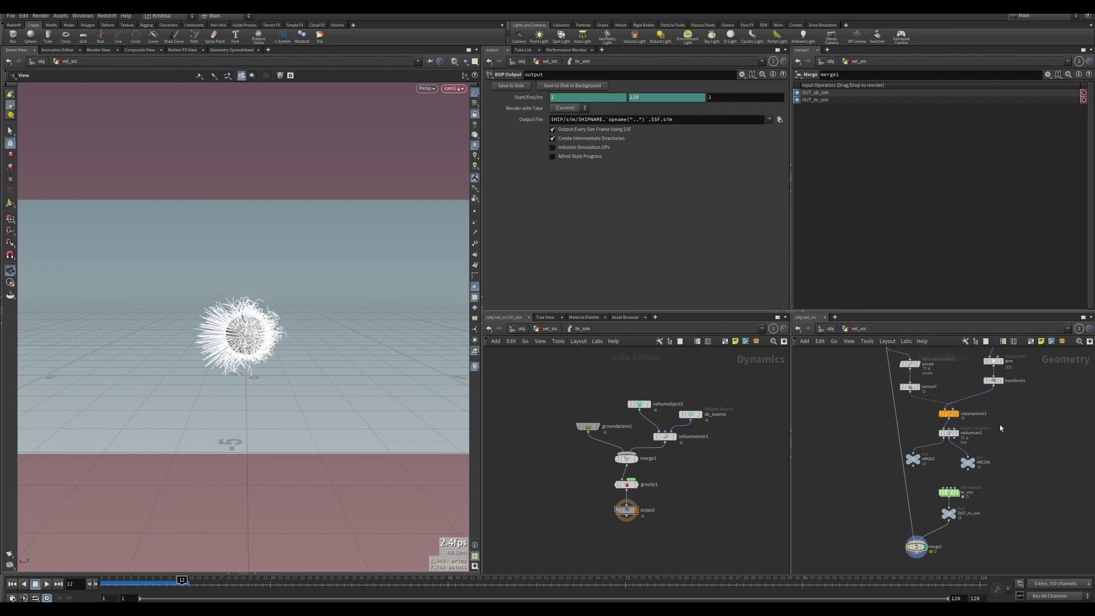
left_click(993, 380)
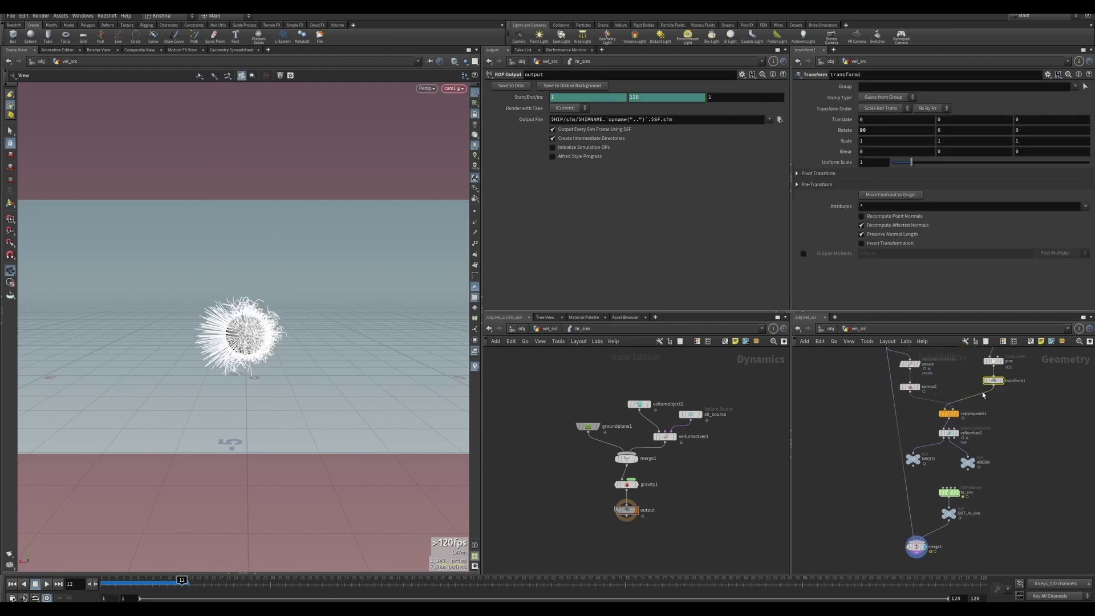
left_click(626, 510)
left_click(12, 585)
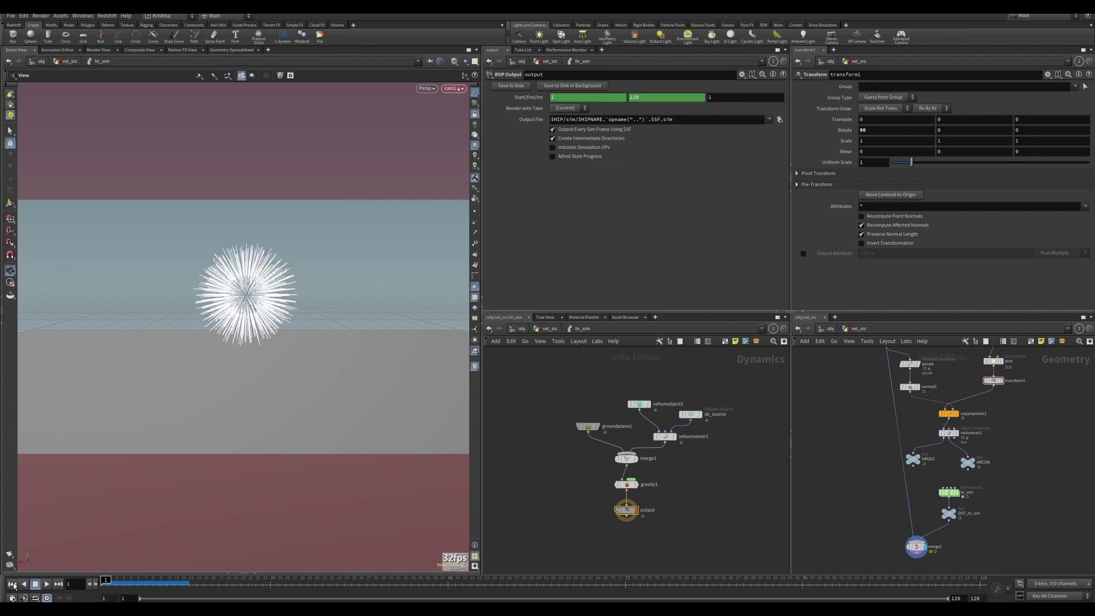
left_click(474, 114)
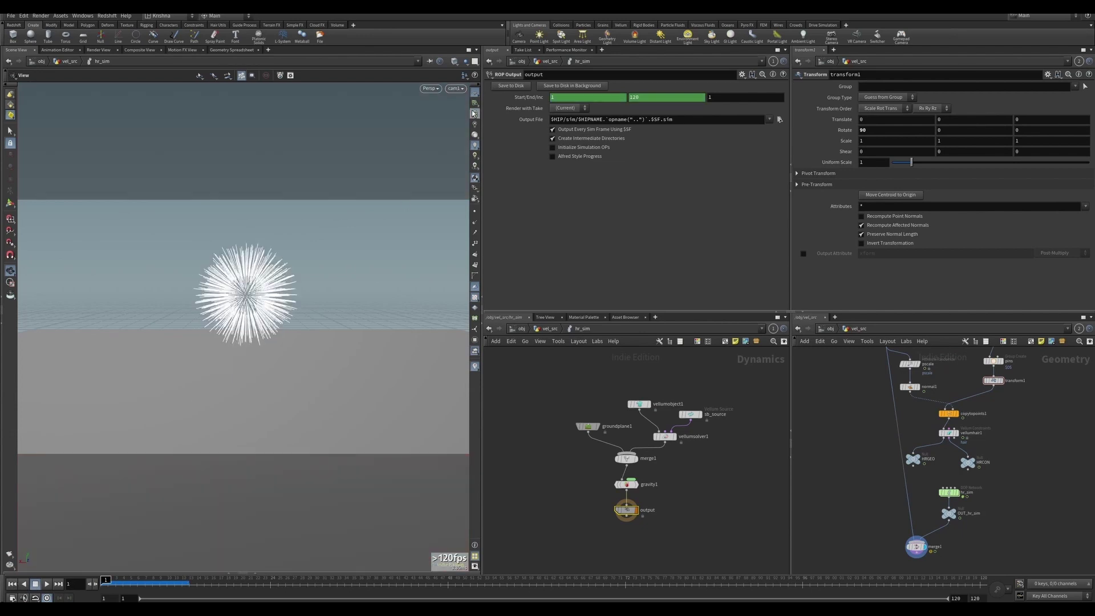
left_click(46, 584)
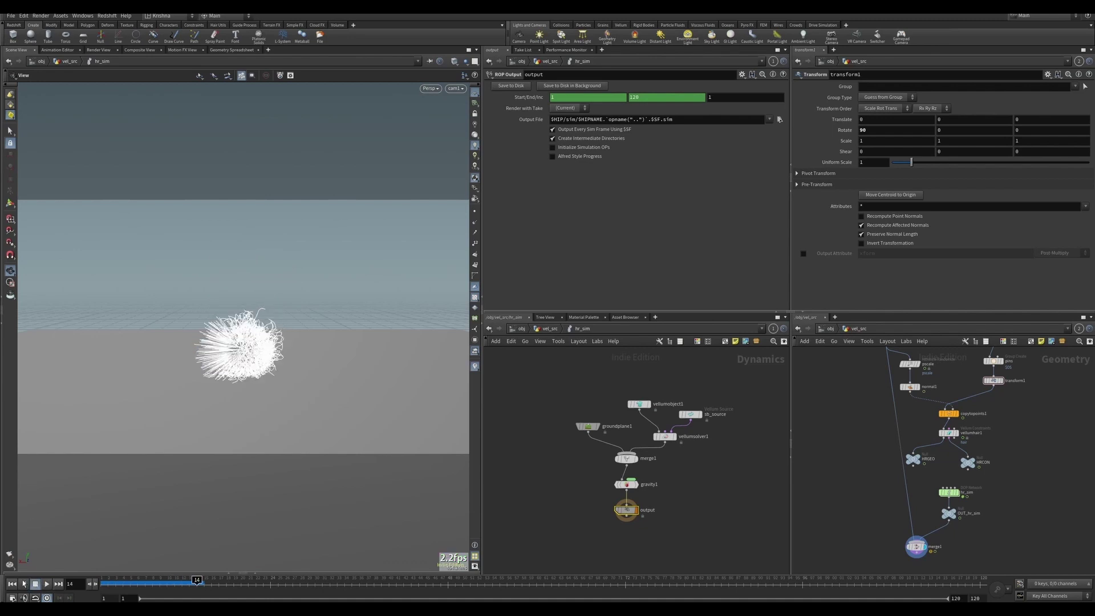
left_click(12, 583)
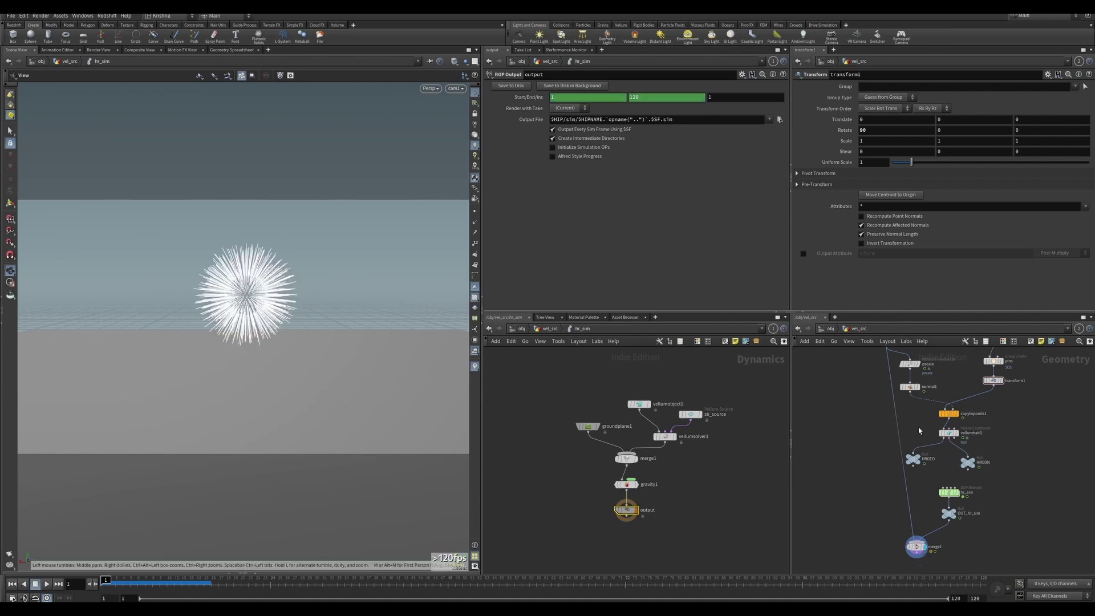
left_click(948, 433)
scroll(952, 428, "up", 3)
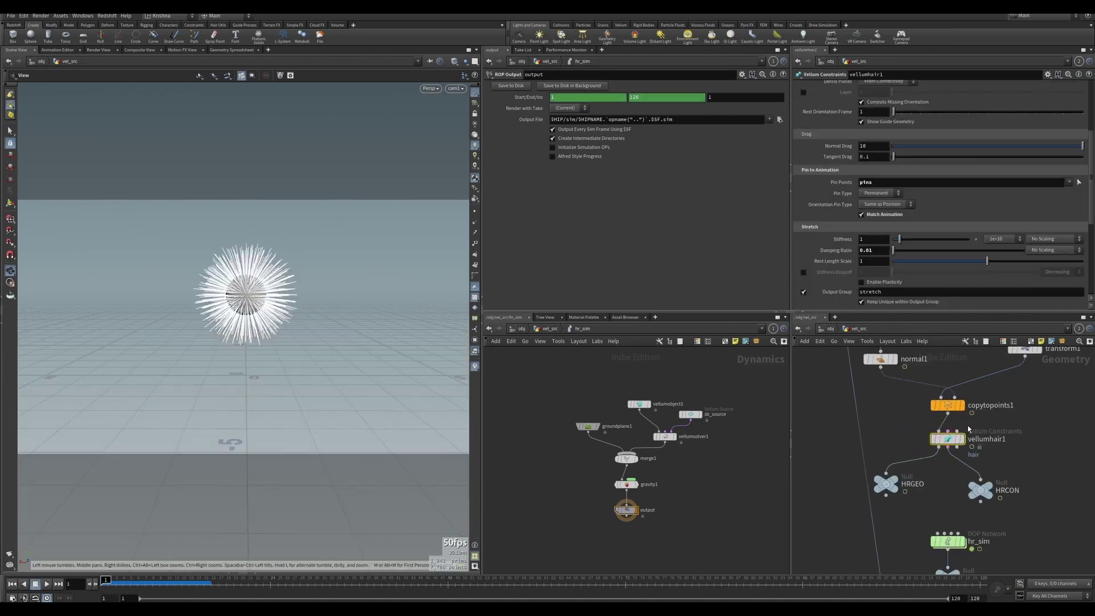
Set Orientation Pin Type to None, replay the hair sim output, and rewind to frame 1
left_click(881, 204)
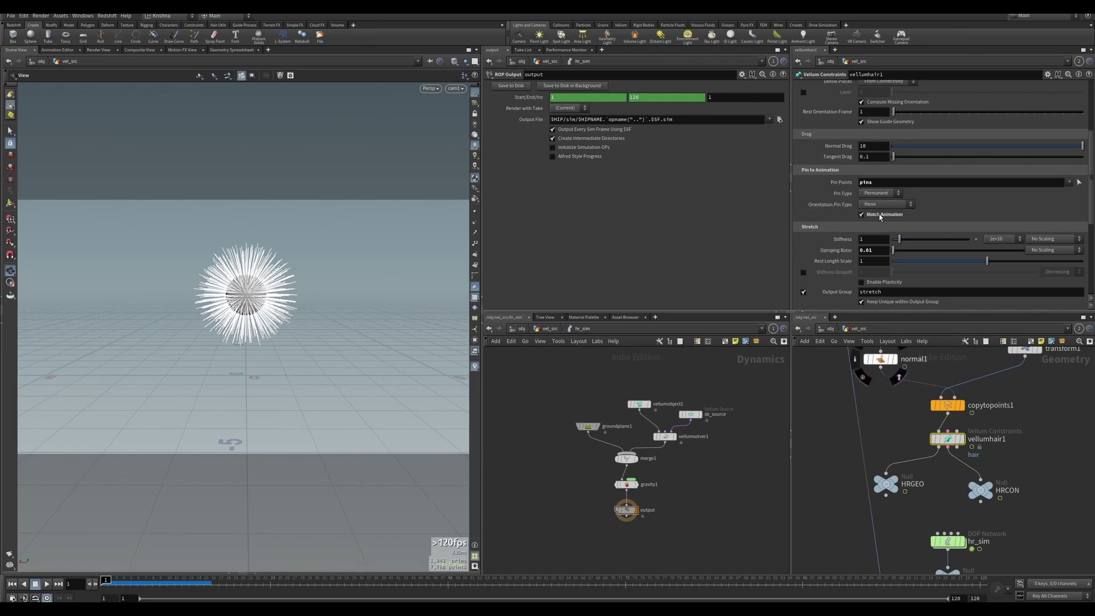
left_click(626, 510)
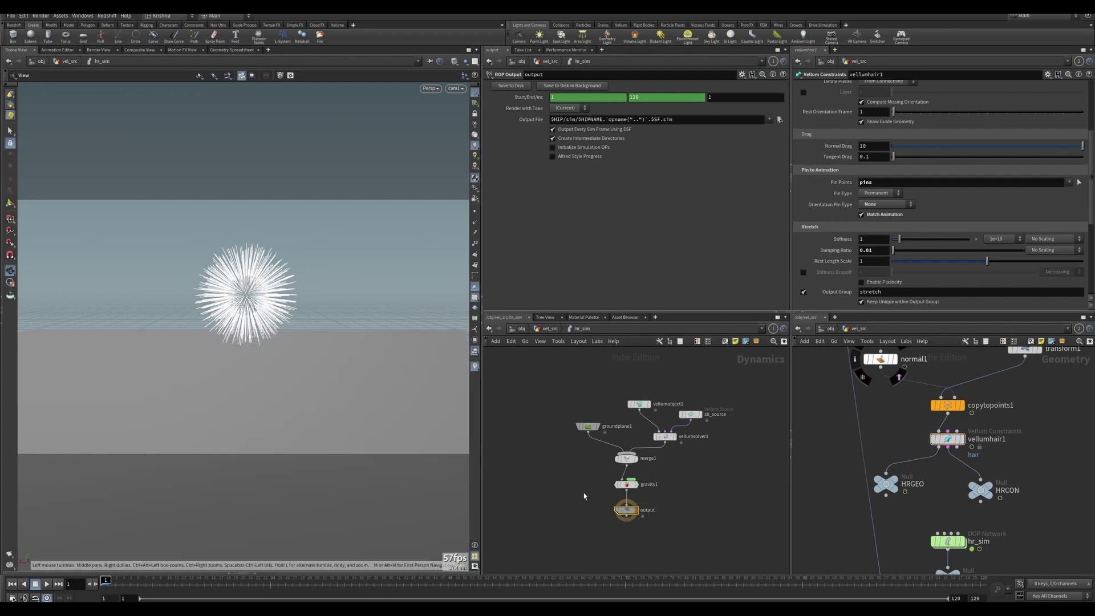
left_click(46, 584)
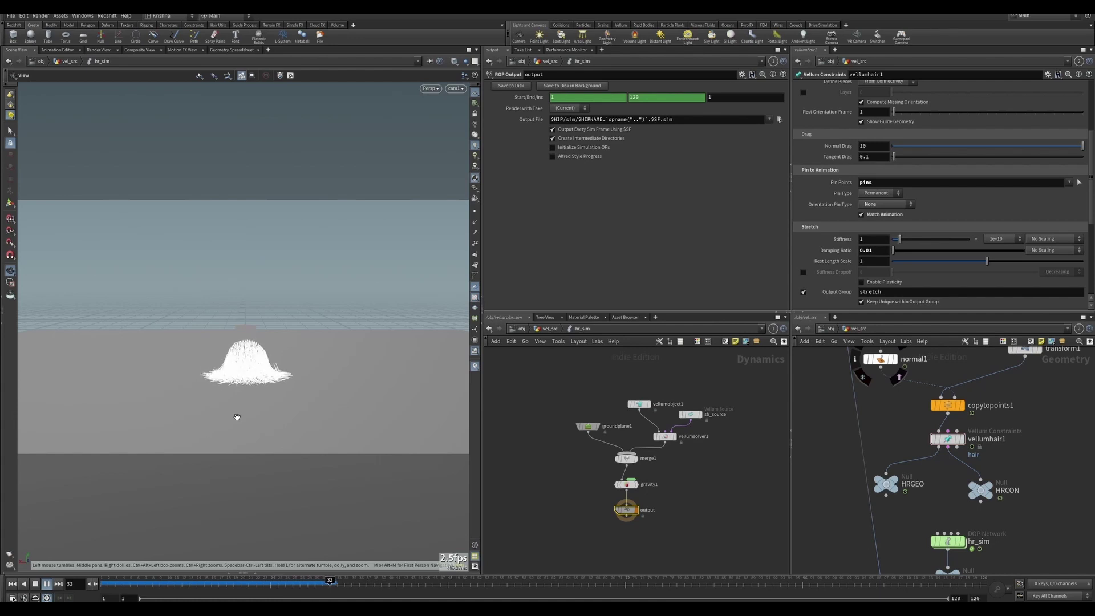
left_click(12, 584)
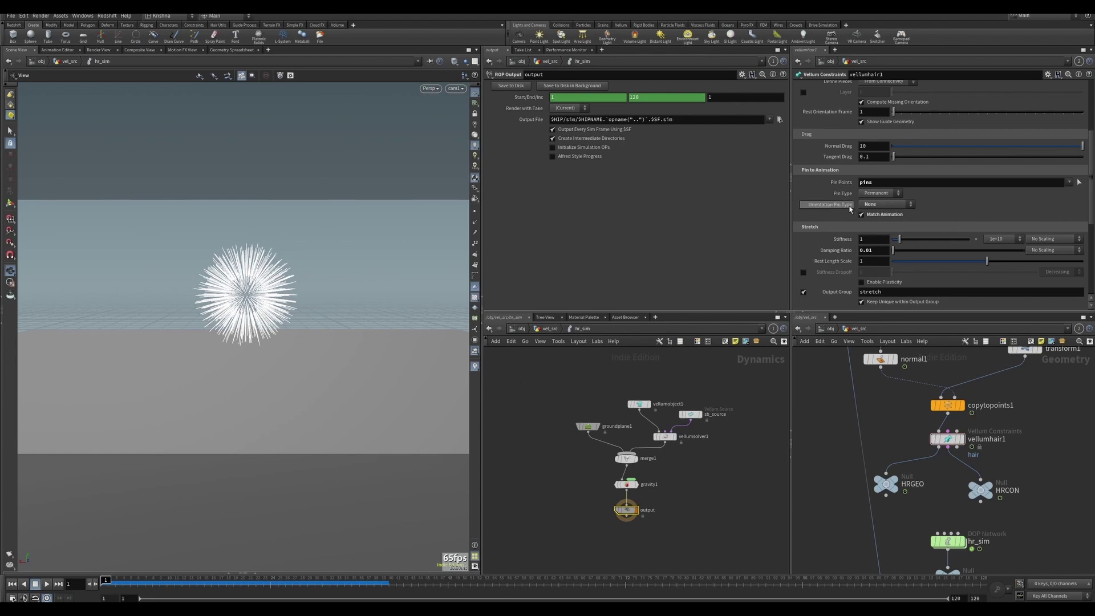
scroll(698, 432, "up", 2)
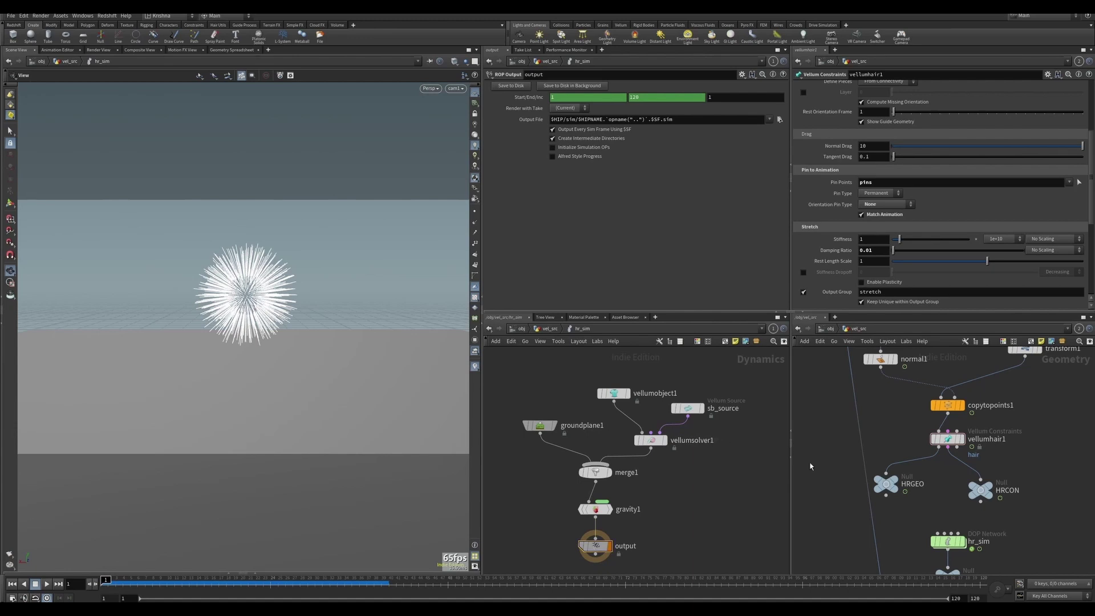
Display merge1 and scrub frames 16–23 to inspect the draped strands, then rewind to frame 1
scroll(903, 516, "down", 3)
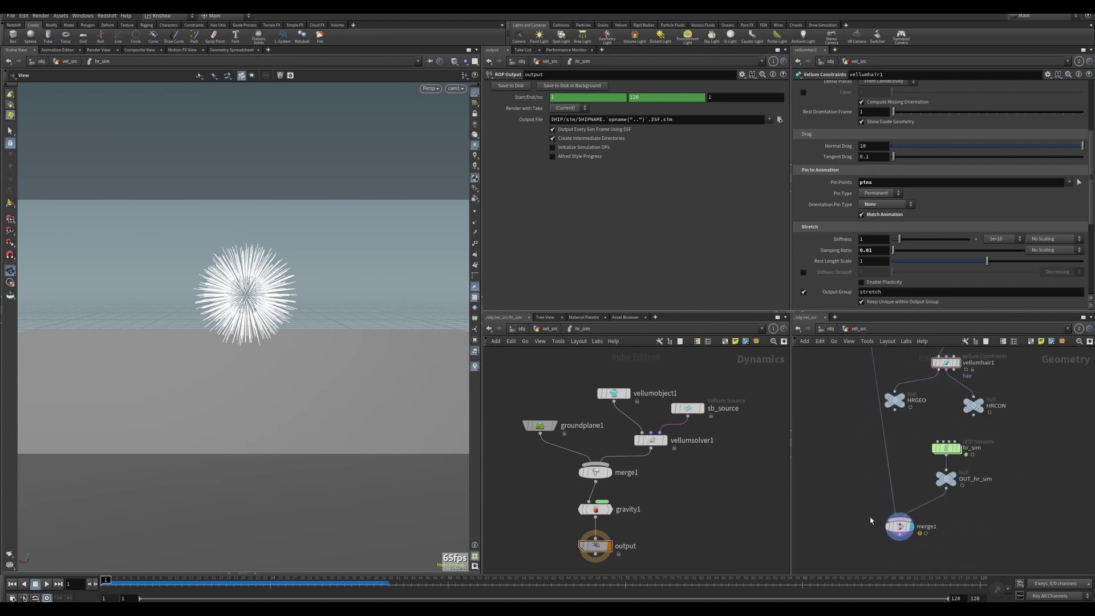
left_click(895, 528)
left_click_drag(107, 583, 260, 586)
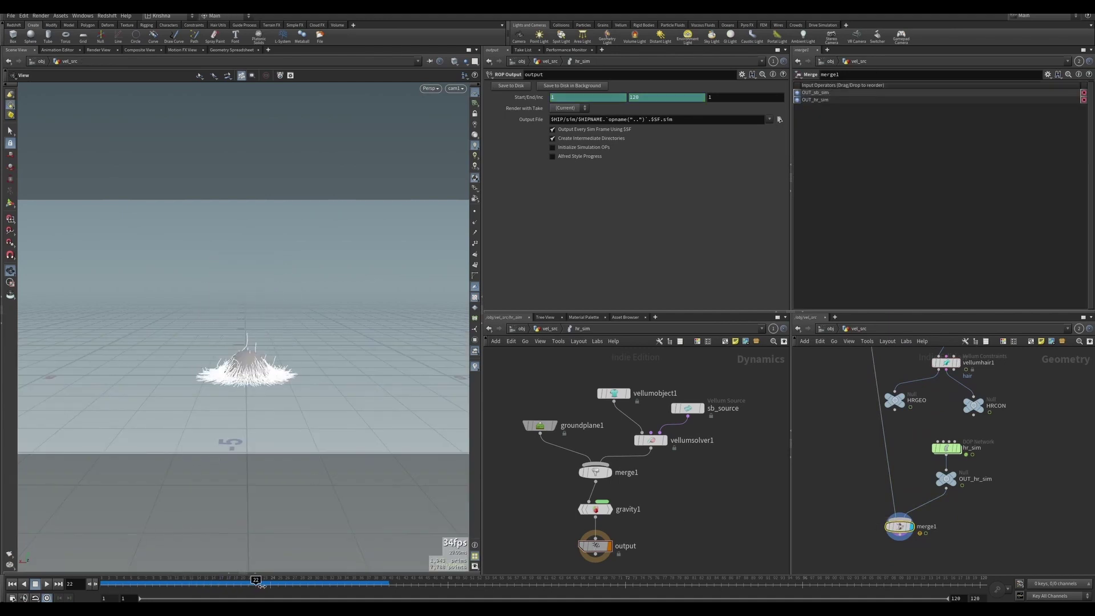
scroll(233, 374, "up", 6)
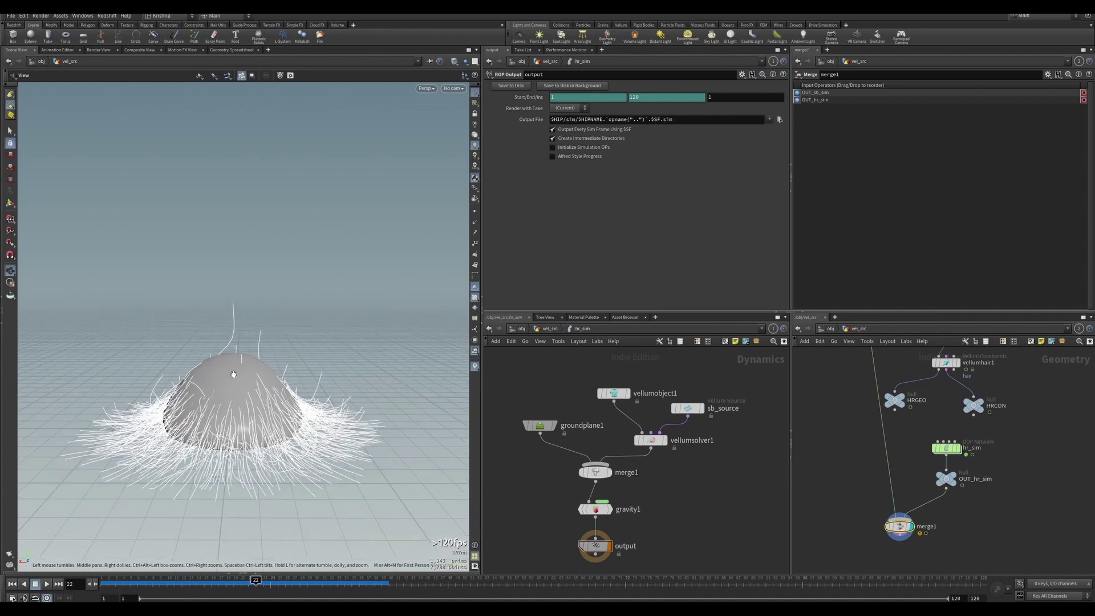
scroll(233, 374, "up", 2)
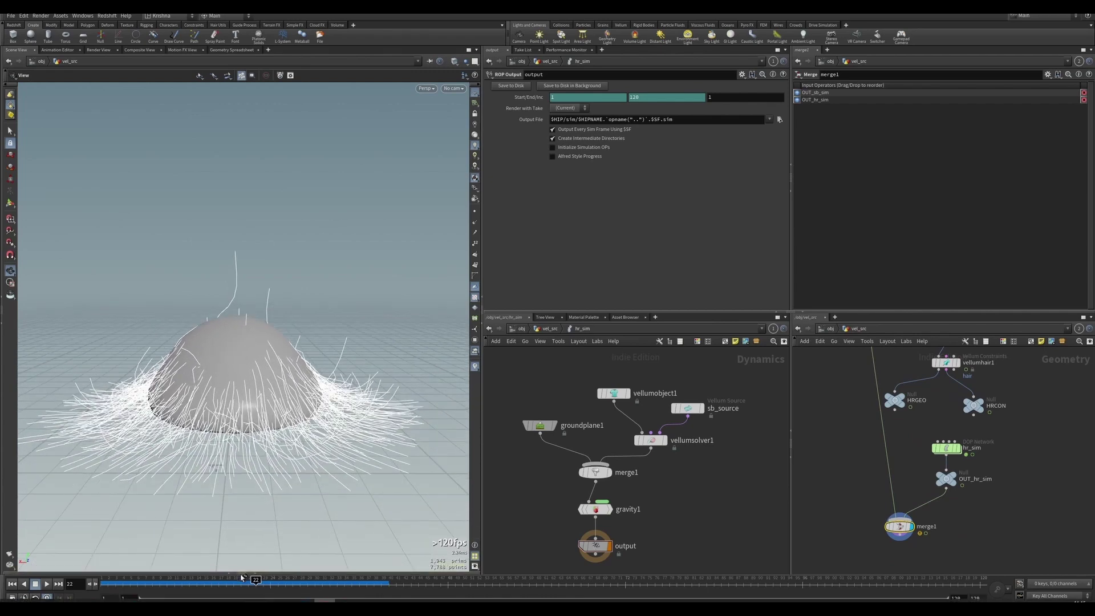
mouse_move(245, 583)
left_mouse_down()
mouse_move(200, 582)
mouse_move(227, 585)
left_mouse_up()
left_click_drag(235, 586, 285, 584)
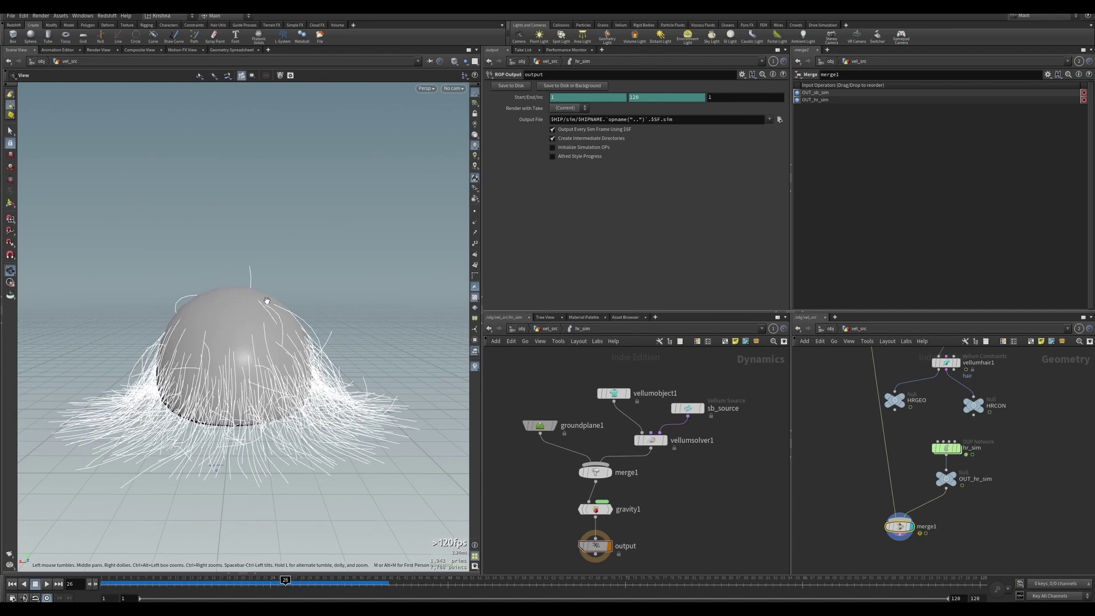
left_click(12, 584)
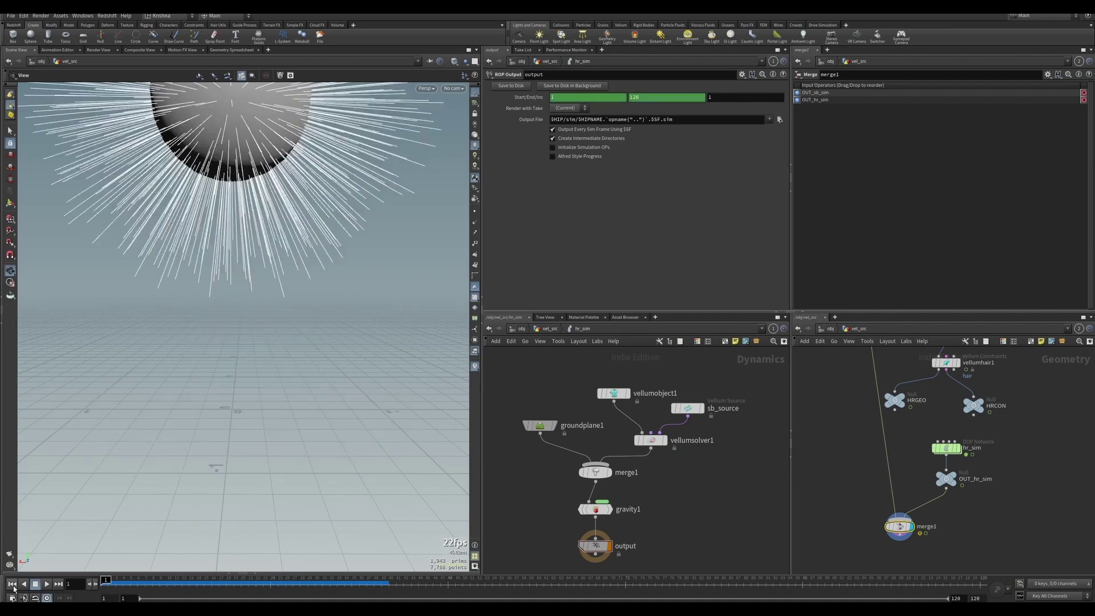
scroll(227, 334, "down", 5)
scroll(267, 348, "down", 5)
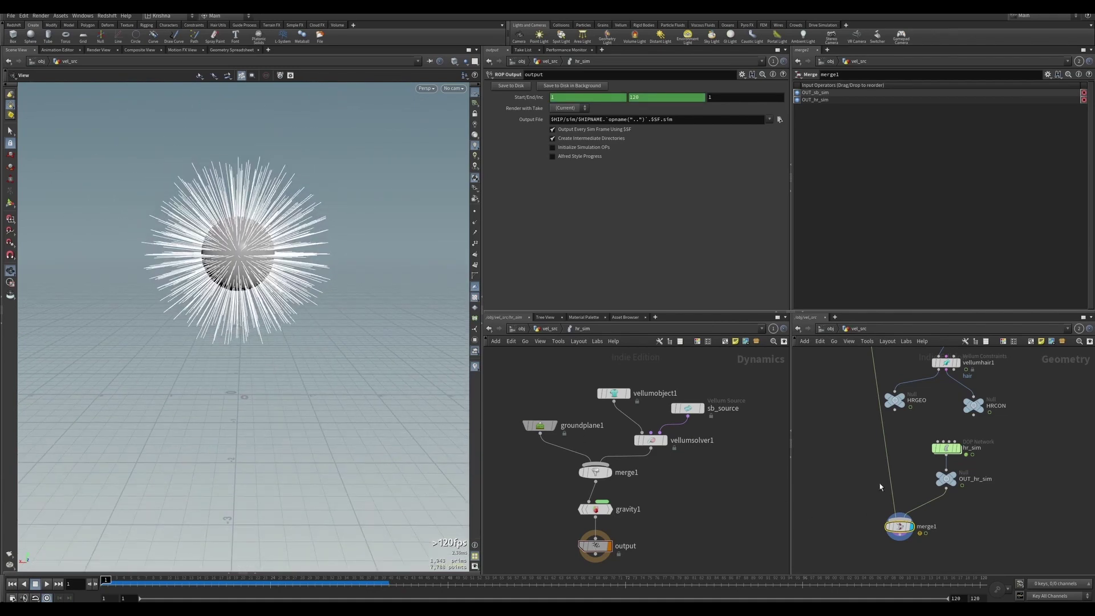
Set vellumsolver1's Substeps to 10, then play the merged fur sim and rewind near the start
left_click(650, 440)
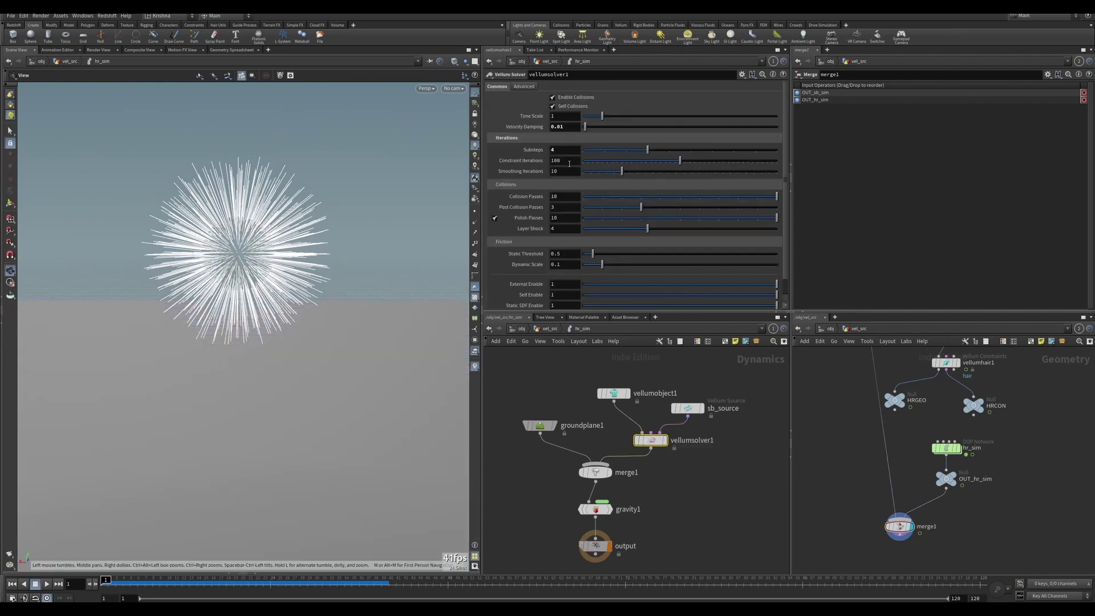
left_click(565, 151)
type("10")
key("Return")
key("Up")
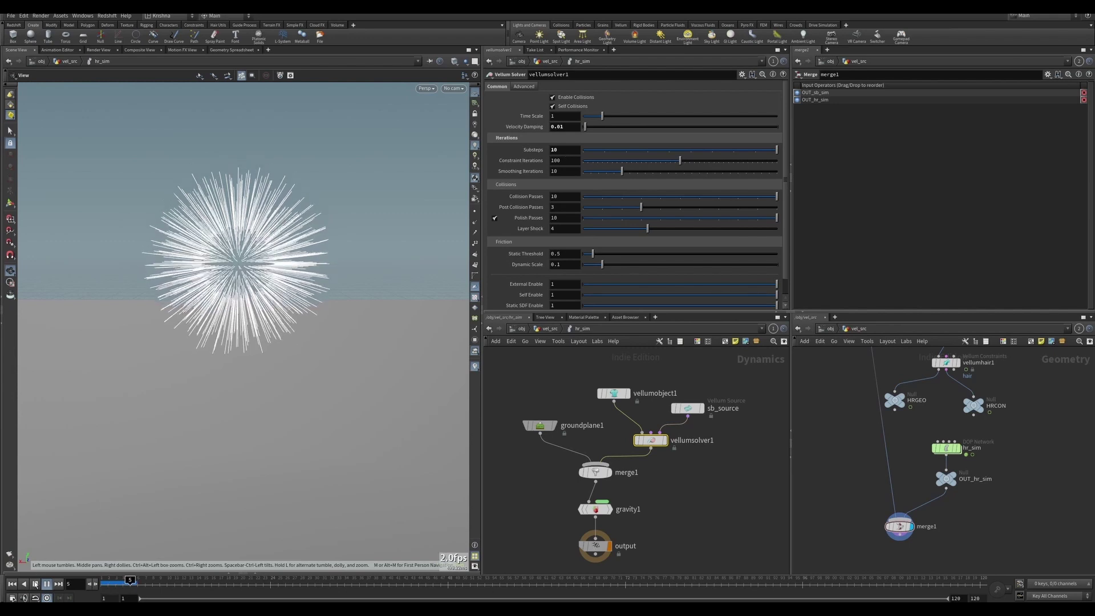
left_click(899, 526)
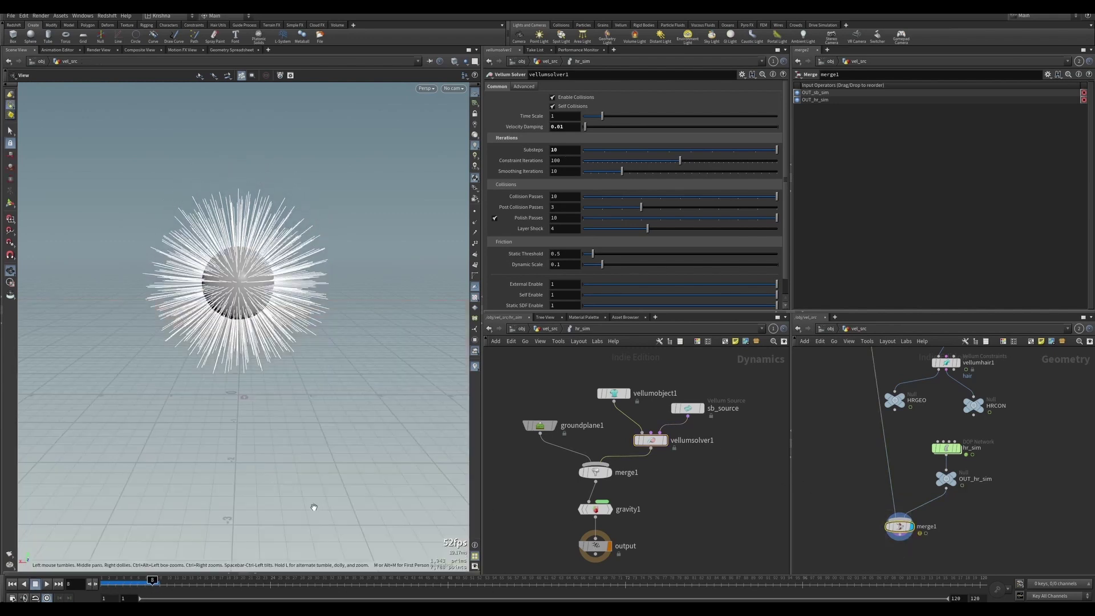
key("Up")
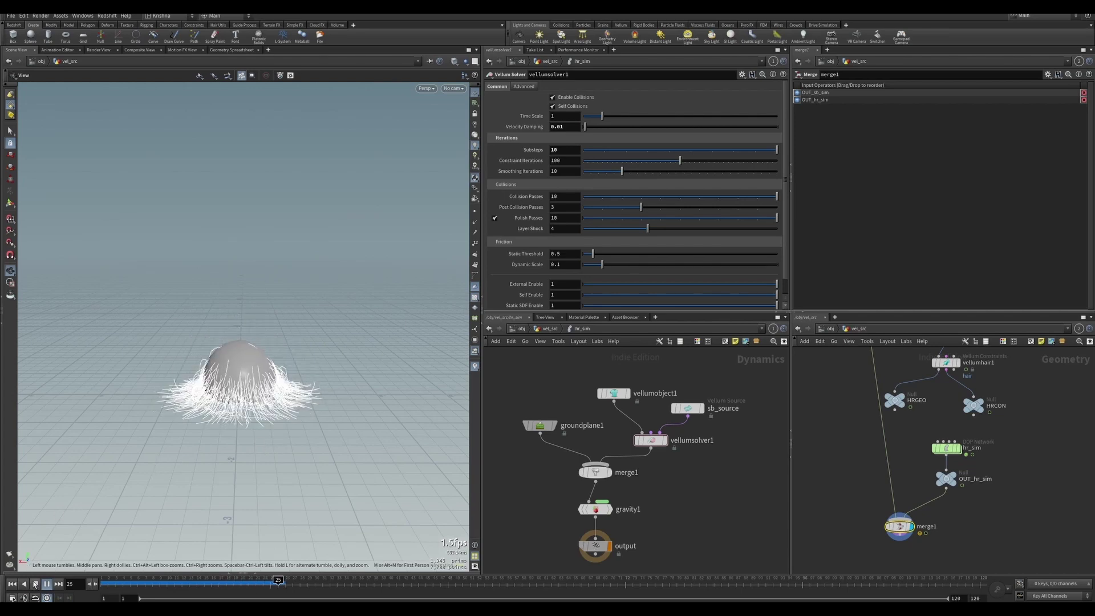
mouse_move(104, 581)
left_mouse_down()
mouse_move(257, 581)
mouse_move(103, 581)
left_mouse_up()
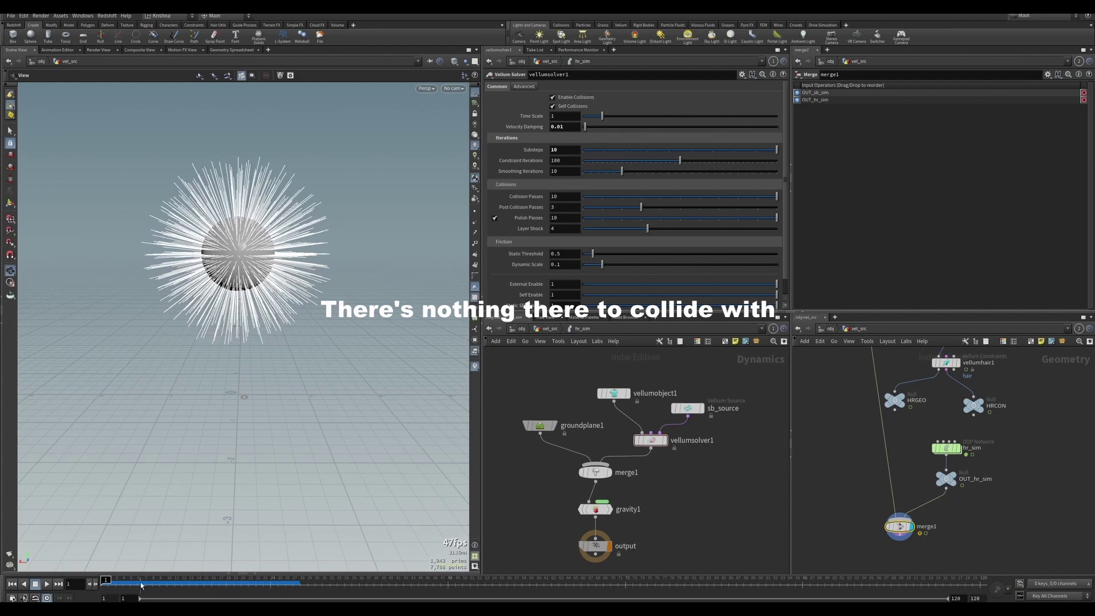
scroll(863, 454, "down", 5)
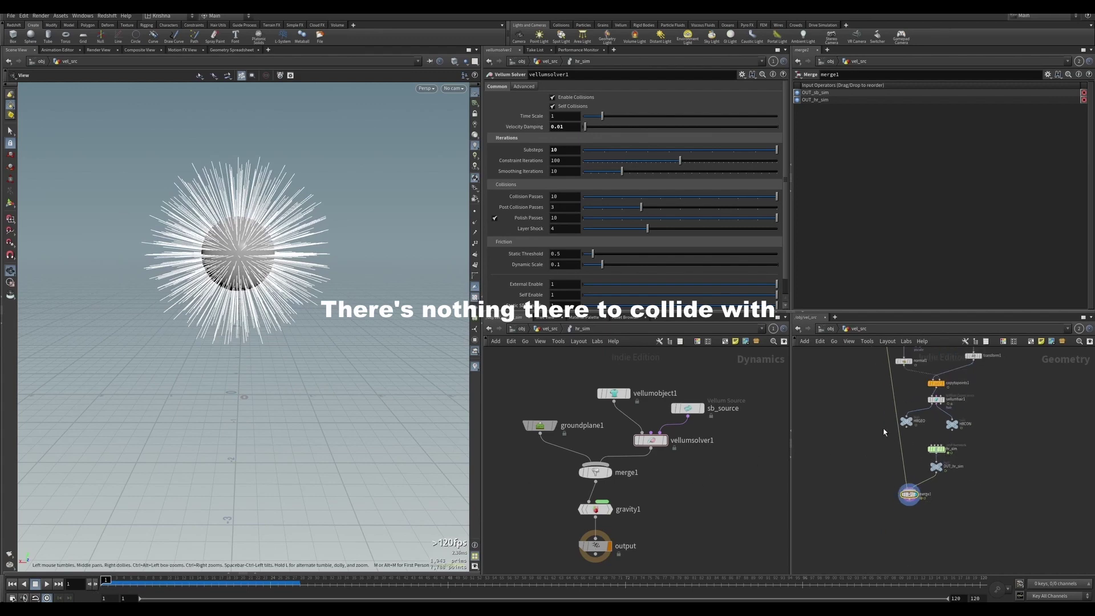
Add a Collision Source node wired beneath OUT_sb_sim
scroll(882, 413, "up", 2)
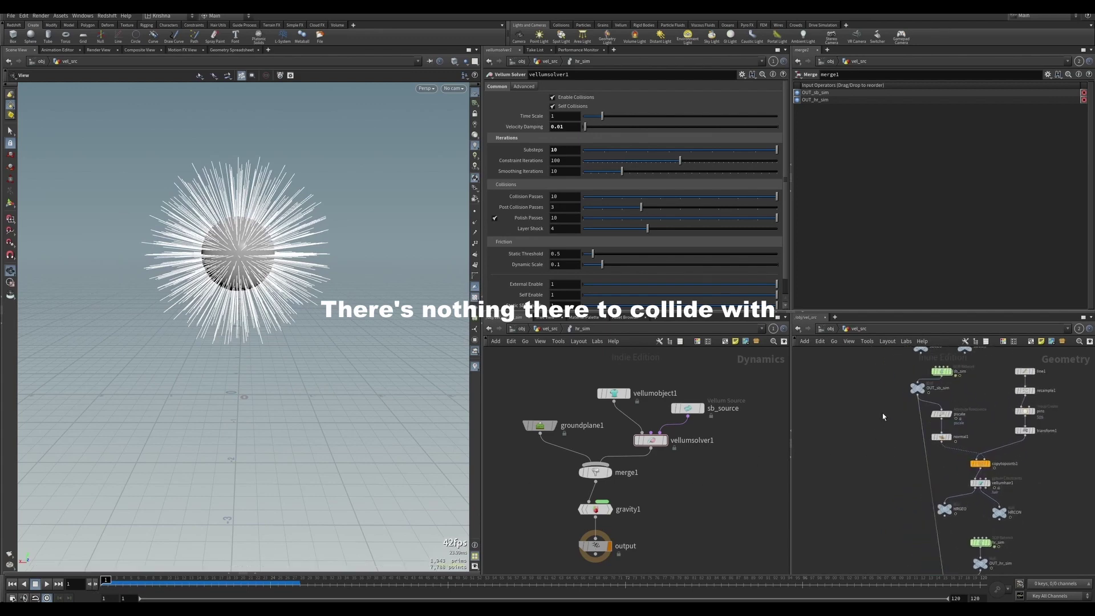
key("Tab")
type("object merge")
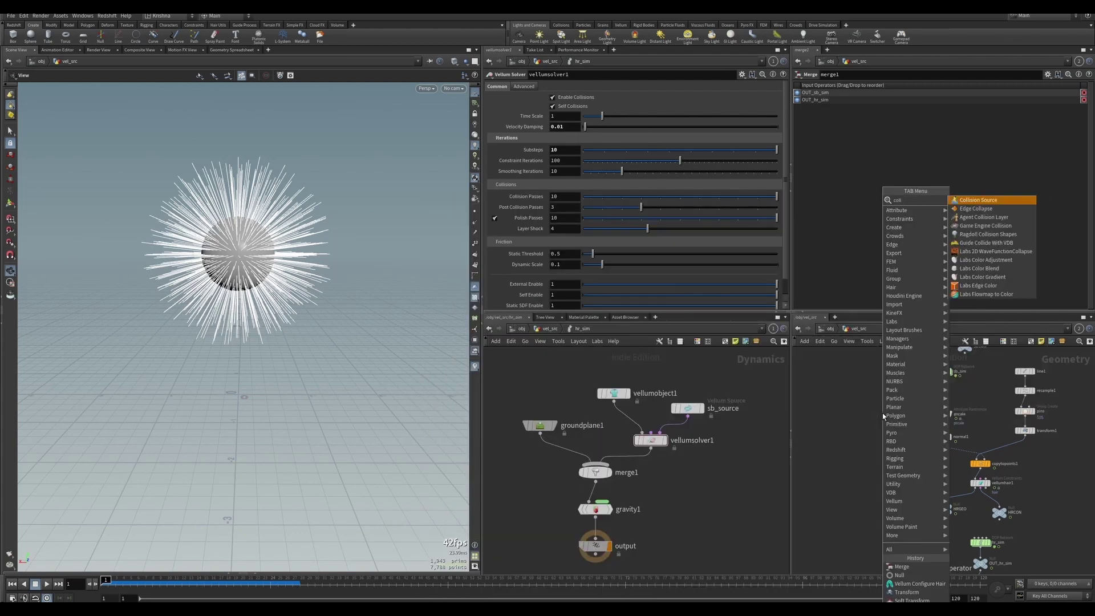
key("Return")
left_click(882, 413)
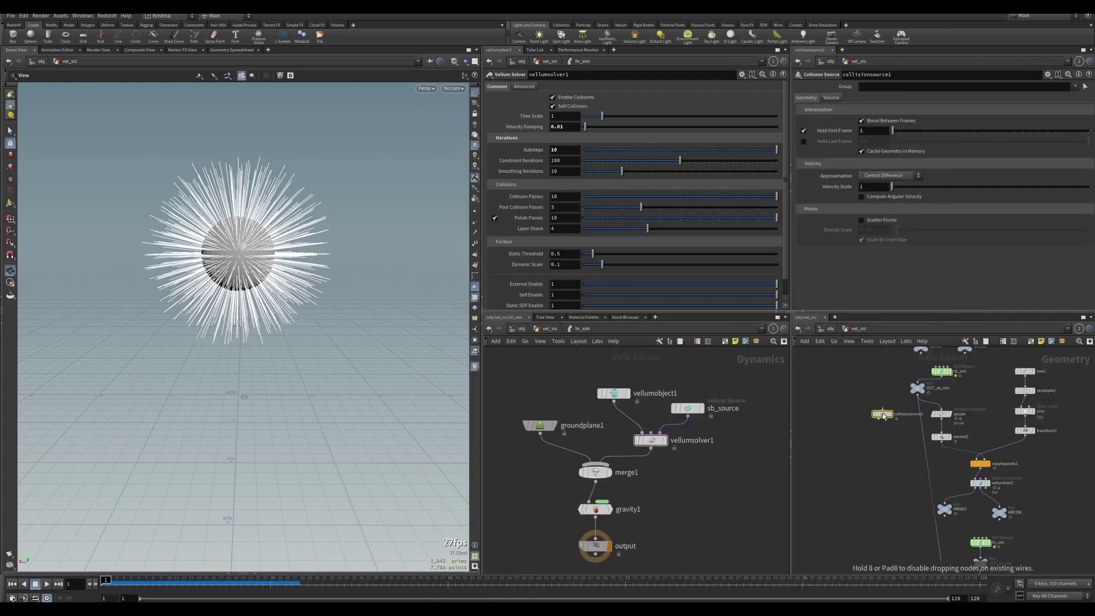
left_click_drag(883, 409, 919, 400)
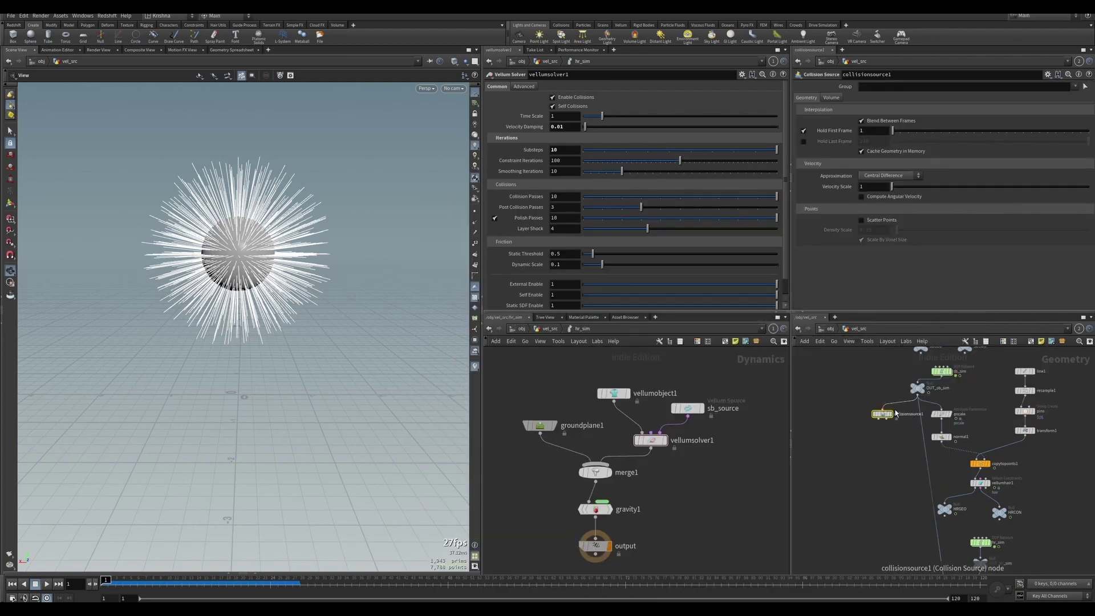
mouse_move(893, 415)
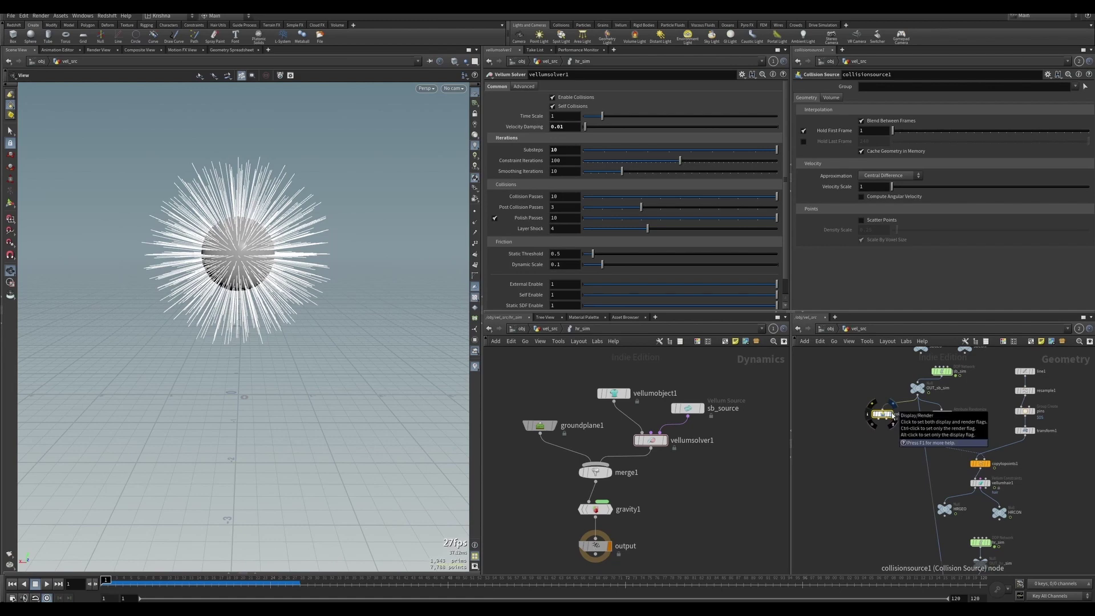
Add a Static Object node as merge1's first input, placed beside groundplane1
middle_click_drag(537, 466, 552, 468)
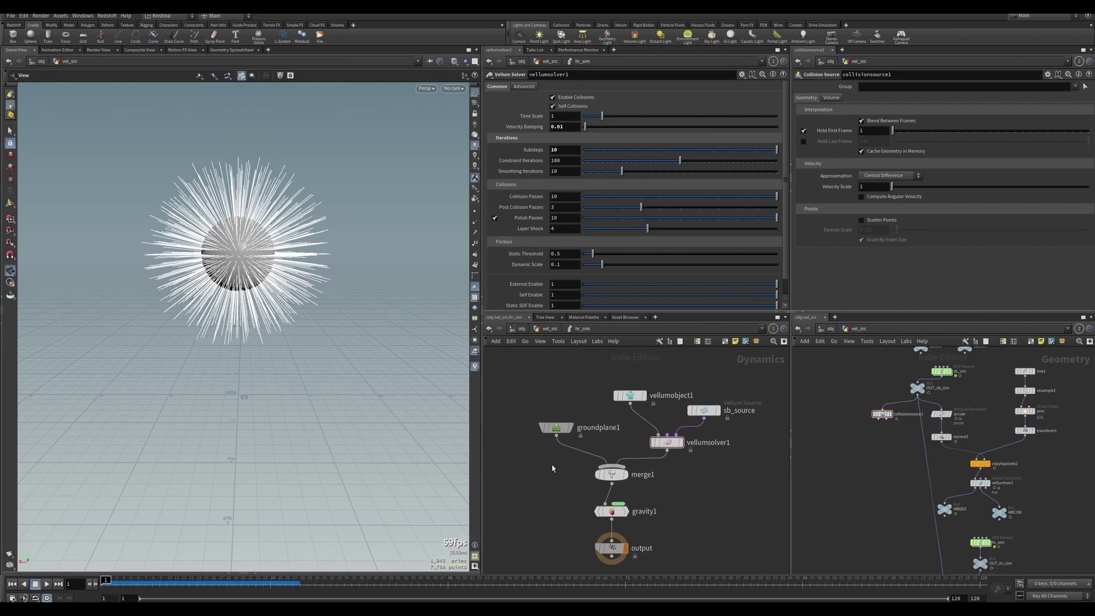
key("Tab")
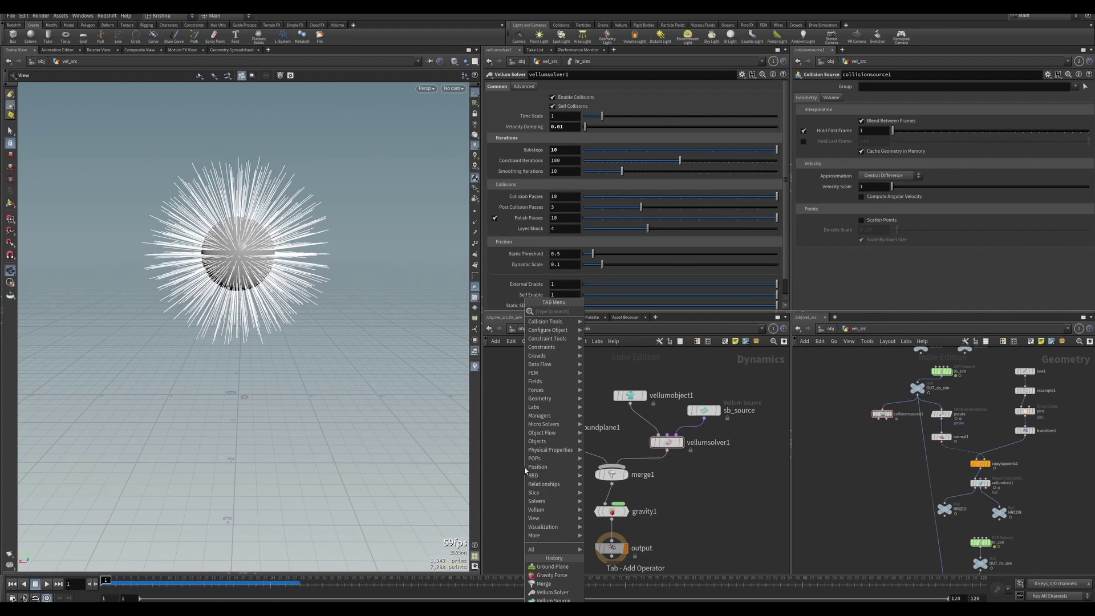
type("static")
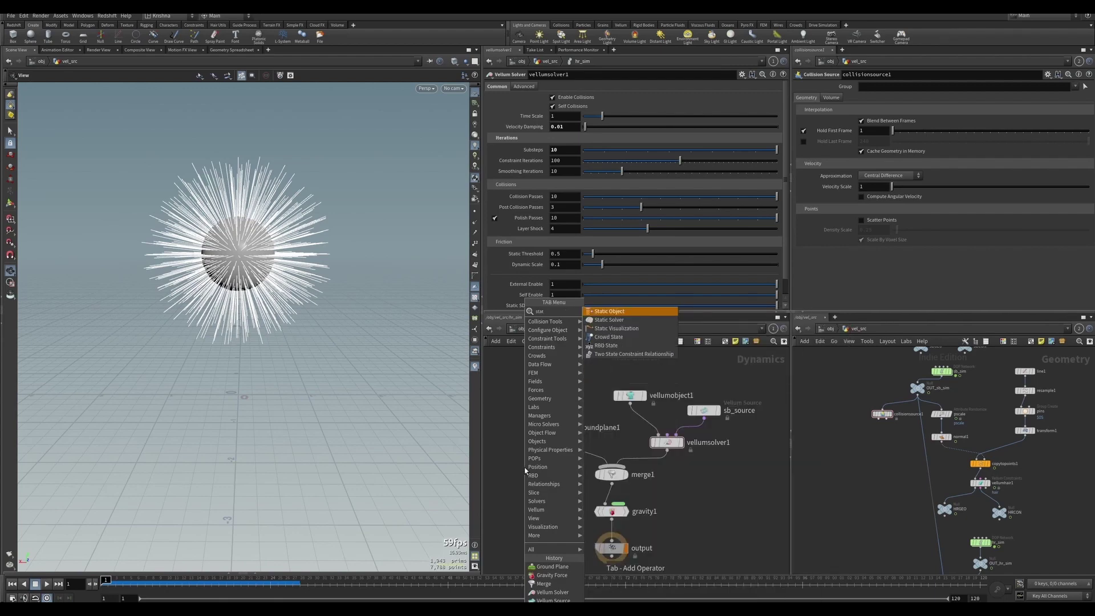
key("Return")
left_click(525, 468)
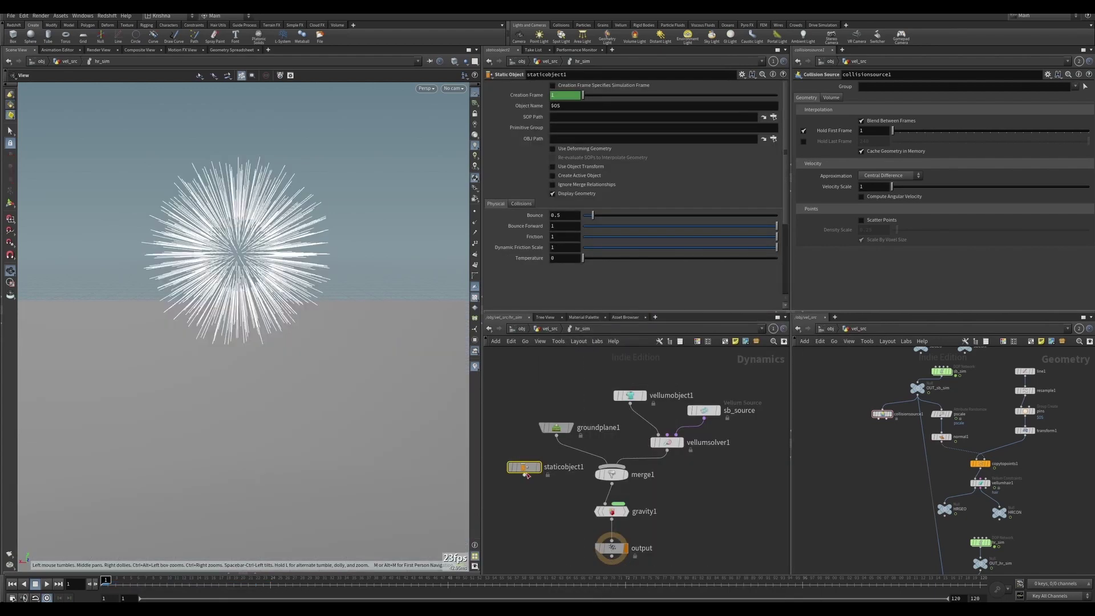
left_click_drag(524, 475, 606, 474)
left_click(612, 475)
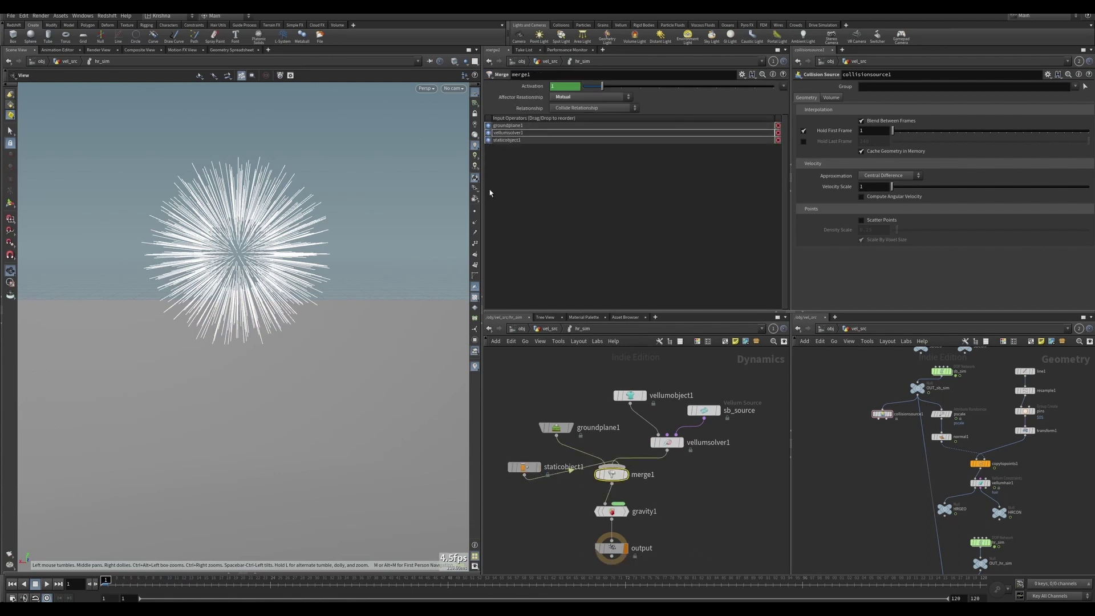
left_click_drag(489, 142, 488, 126)
left_click_drag(532, 471, 519, 433)
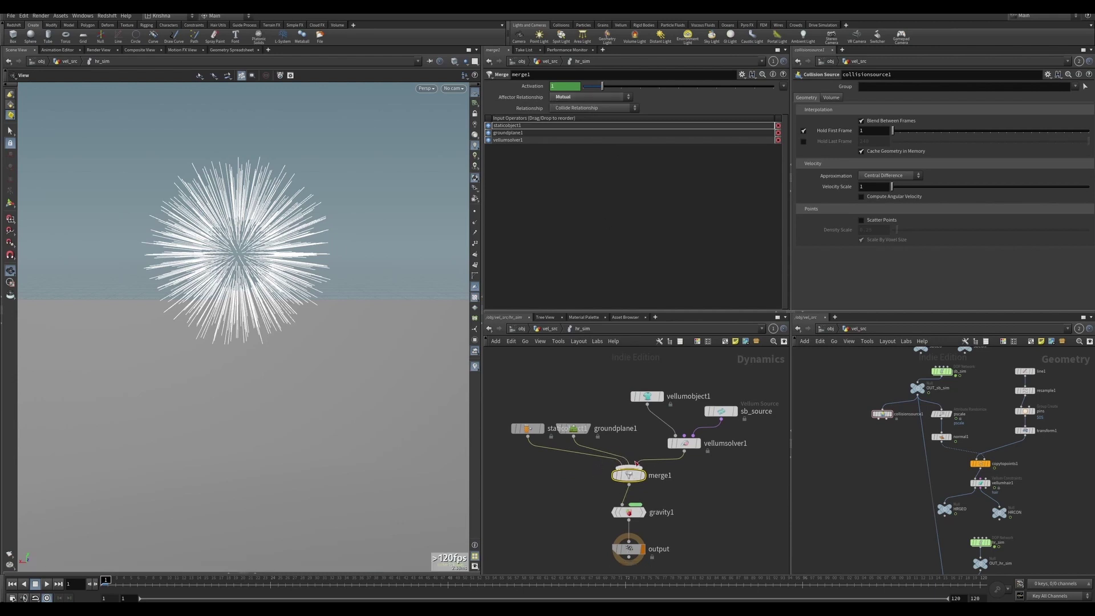
Set staticobject1's SOP Path to collisionsource1, then play the sim and rewind to frame 1
left_click(527, 429)
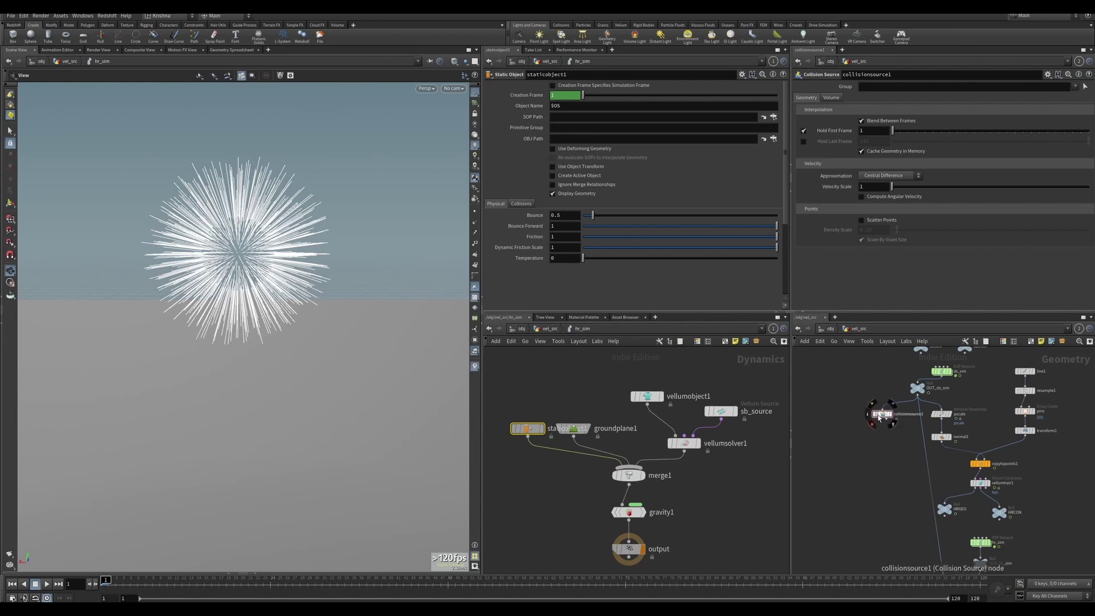
left_click_drag(882, 414, 560, 120)
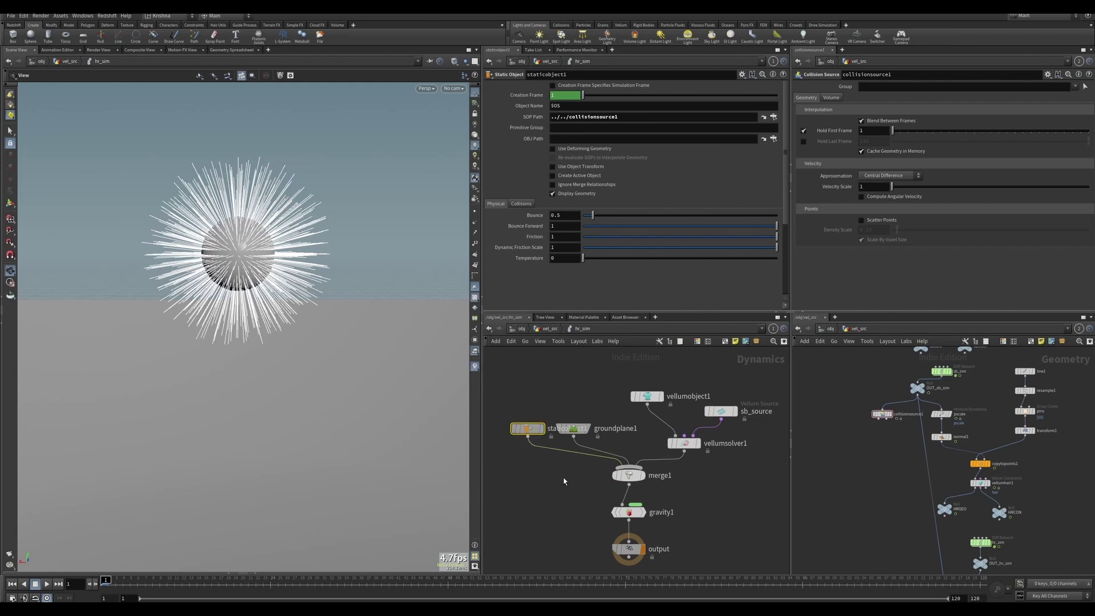
left_click(629, 475)
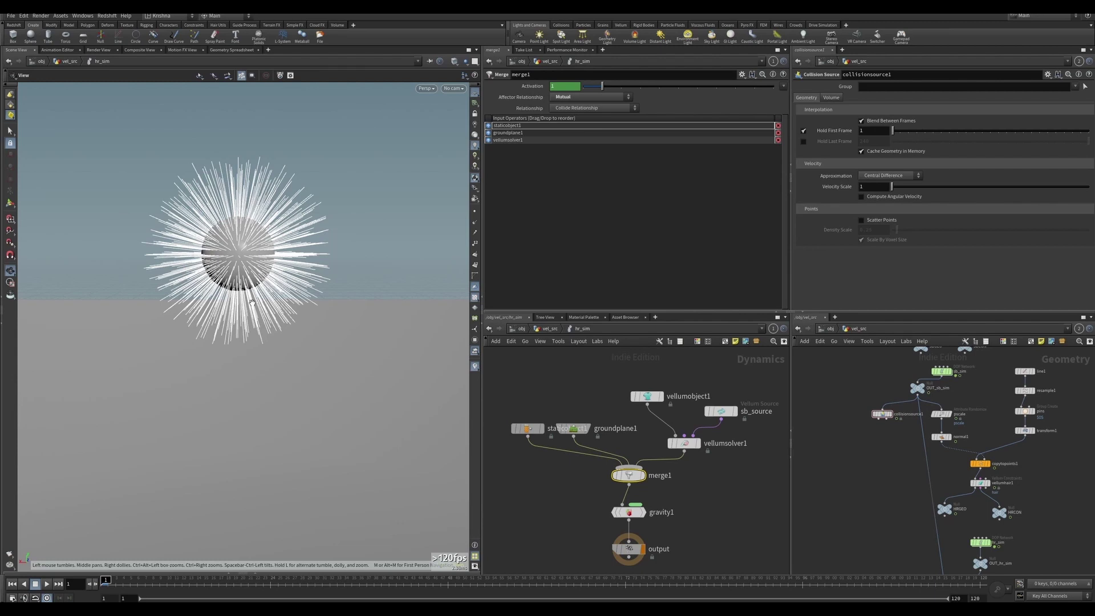
left_click(48, 583)
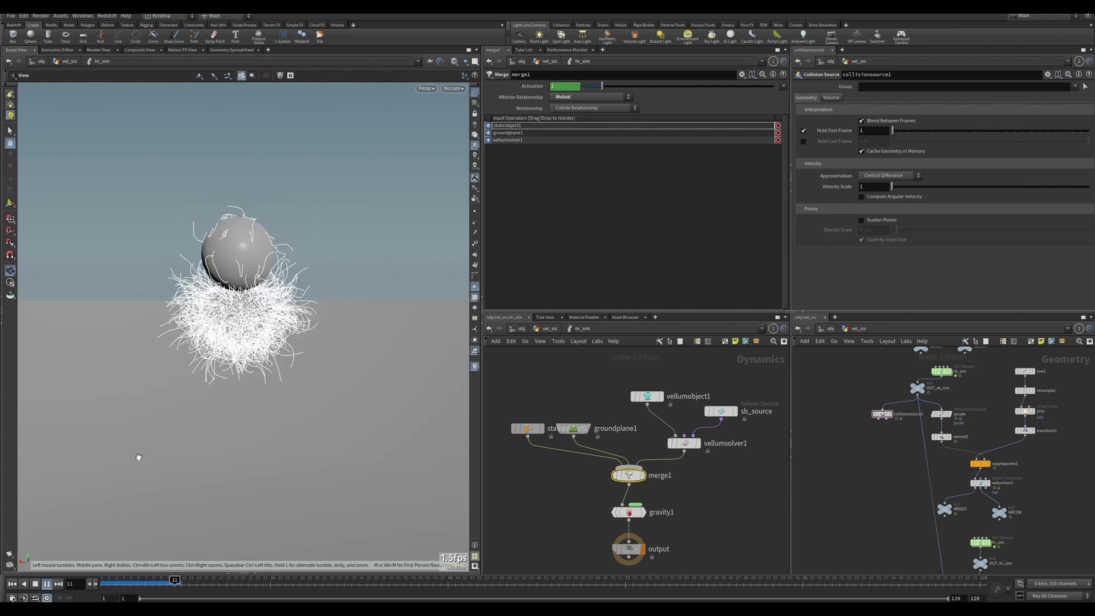
left_click(36, 584)
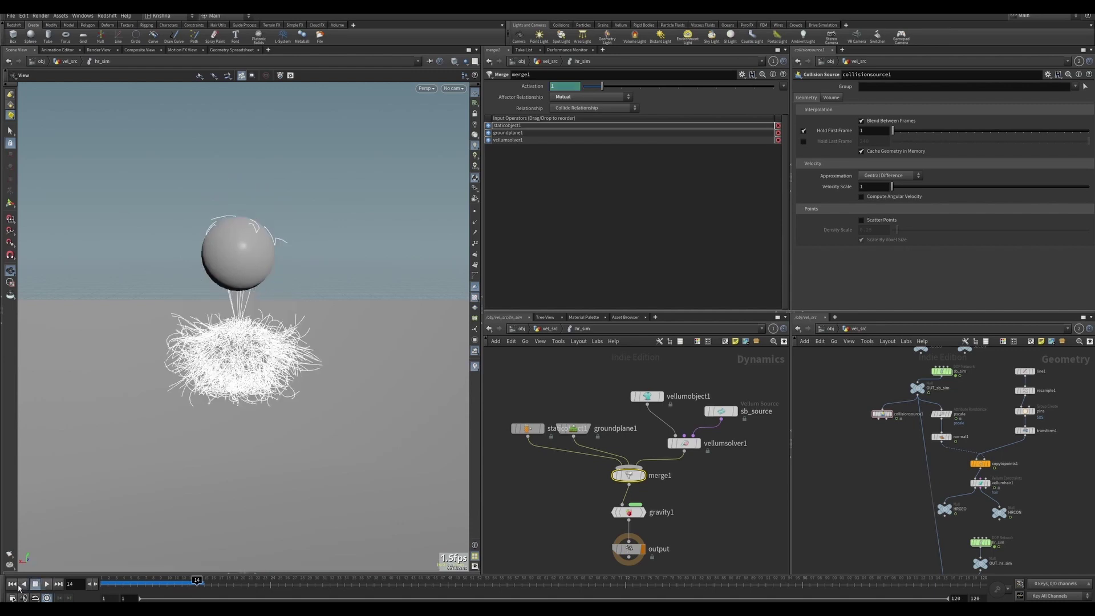
left_click(12, 584)
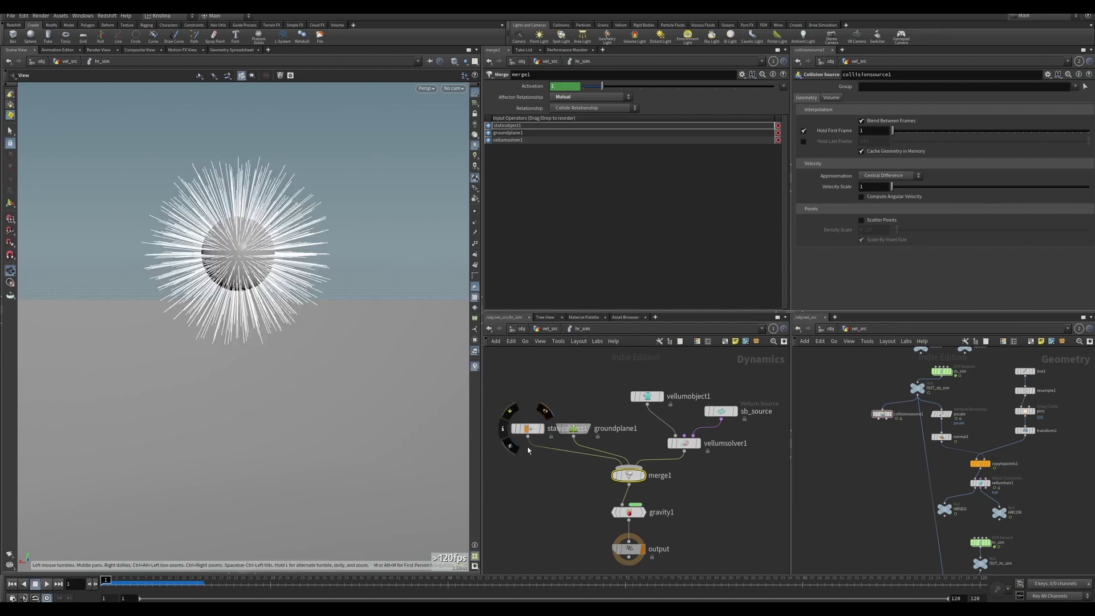
Set staticobject1 to Use Deforming Geometry and Use Object Transform, checking vel_src at /obj level
left_click(526, 428)
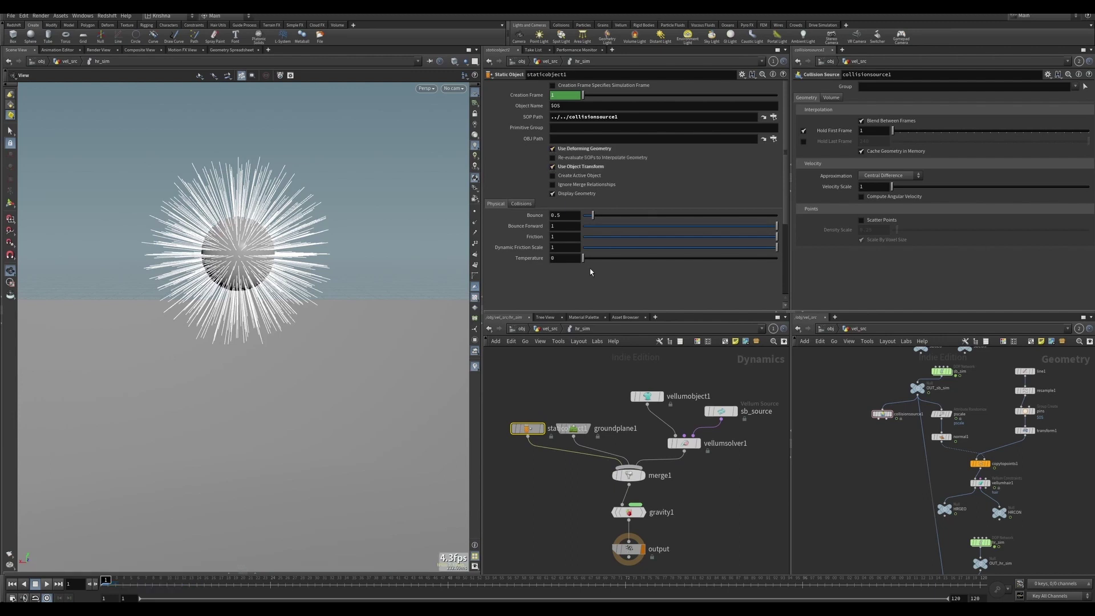
left_click(830, 329)
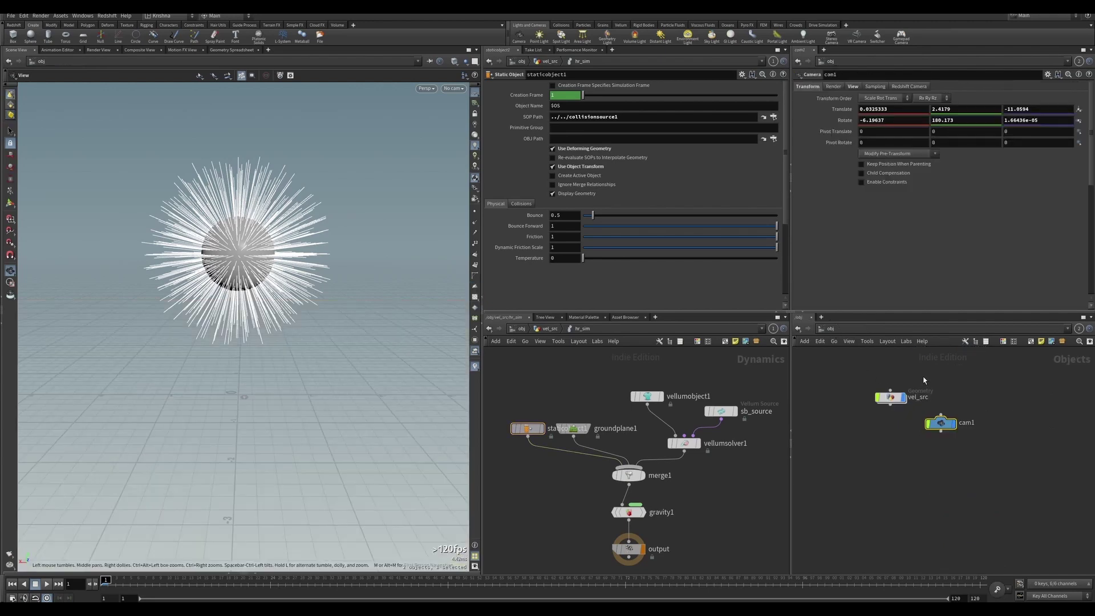
left_click(799, 329)
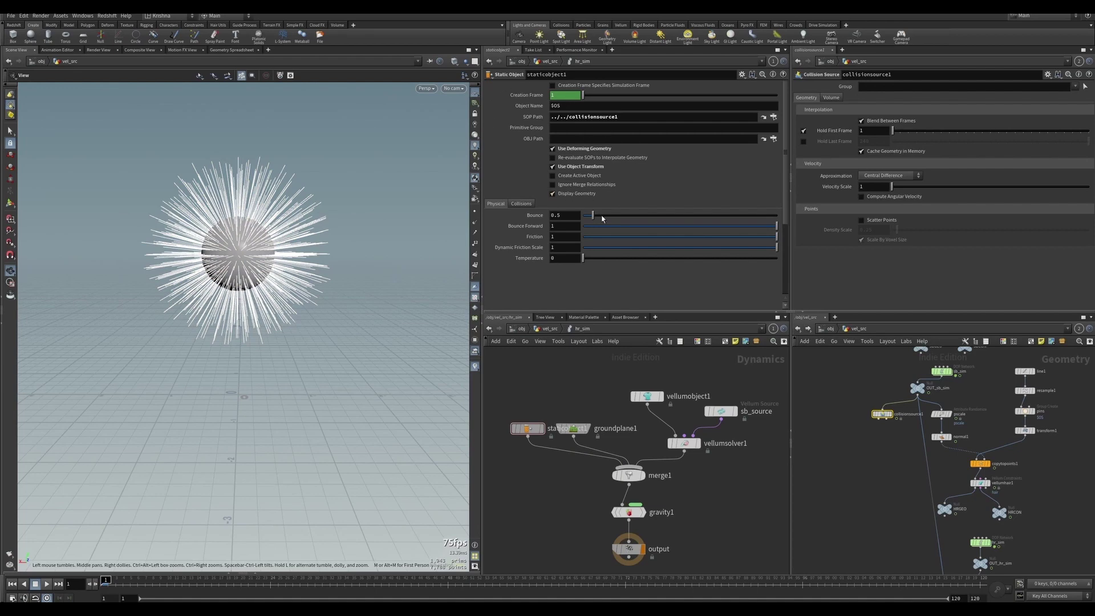
left_click(829, 329)
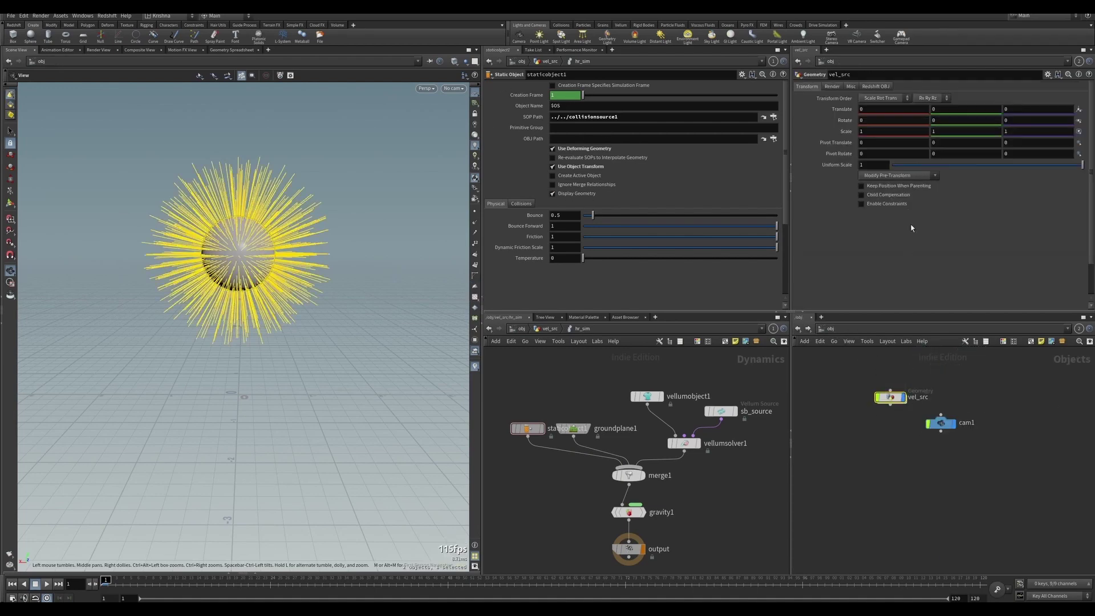
left_click(798, 329)
left_click(527, 429)
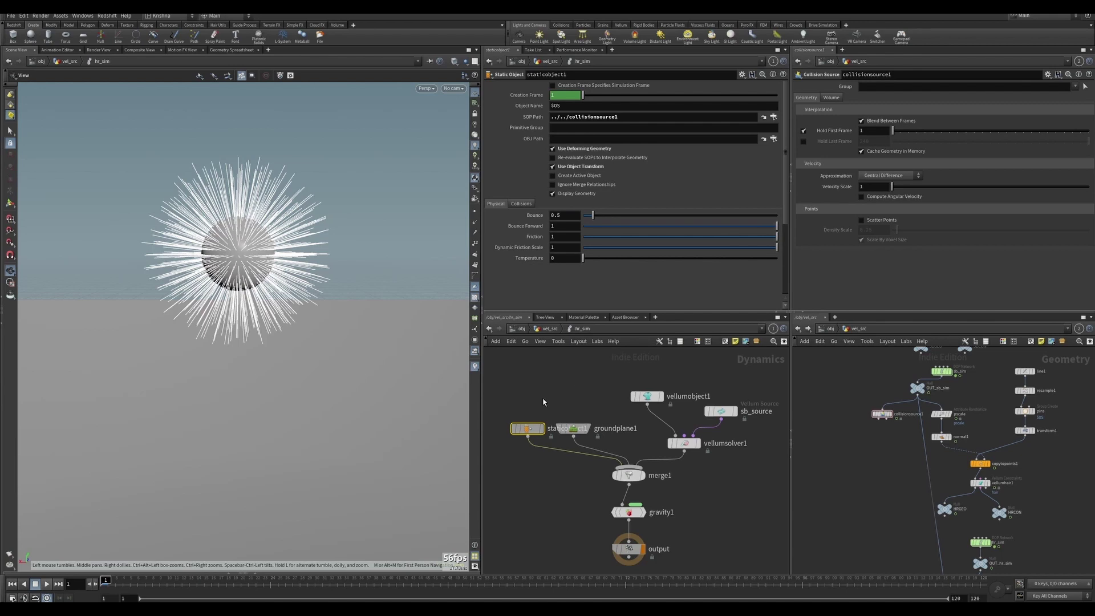
Replay the hair simulation with the collider, then rewind to frame 1
left_click(48, 583)
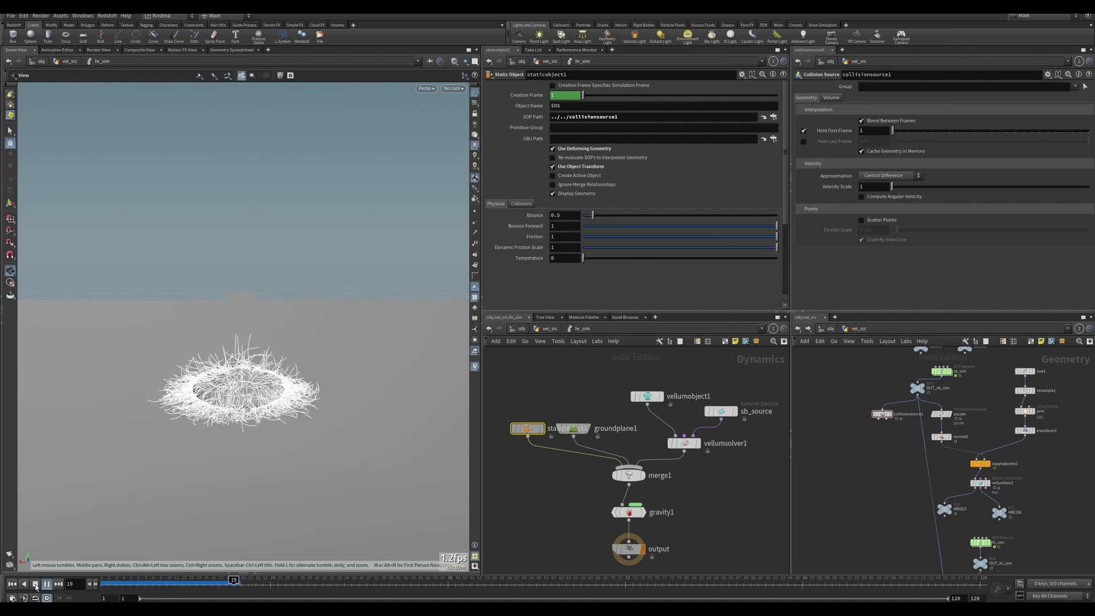
left_click(35, 584)
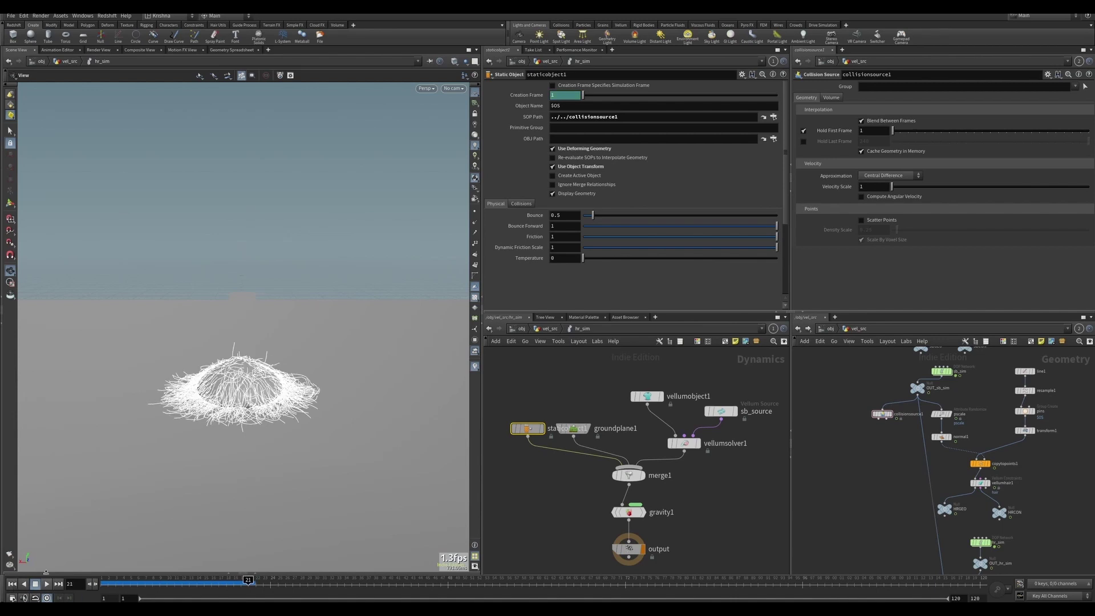
left_click(46, 584)
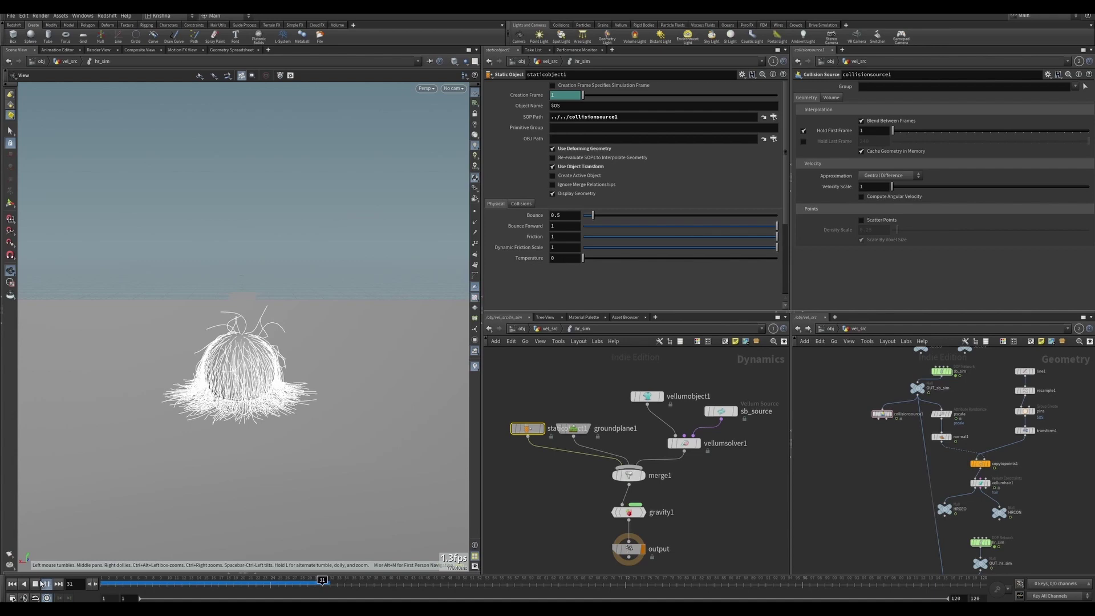
left_click(14, 584)
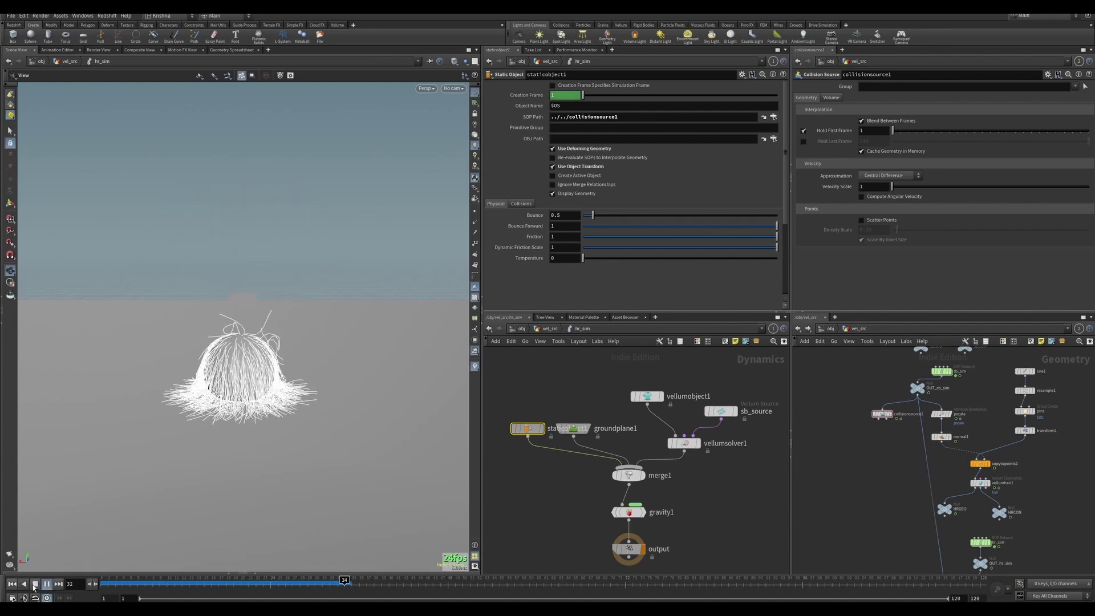
left_click(35, 584)
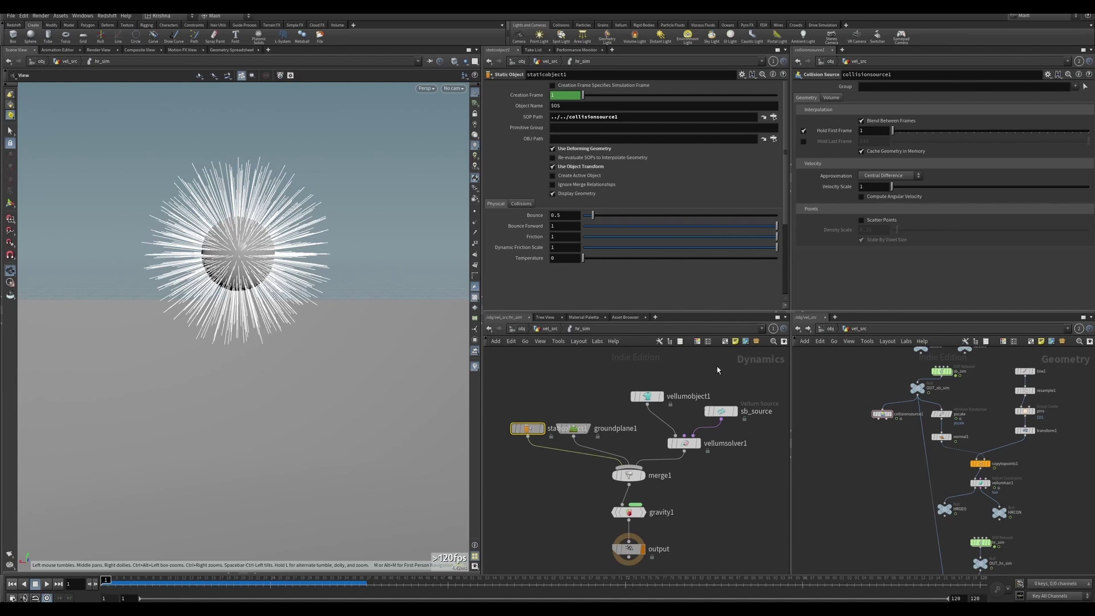
Select vellumsolver1 and uncheck Enable Collisions
left_click(721, 411)
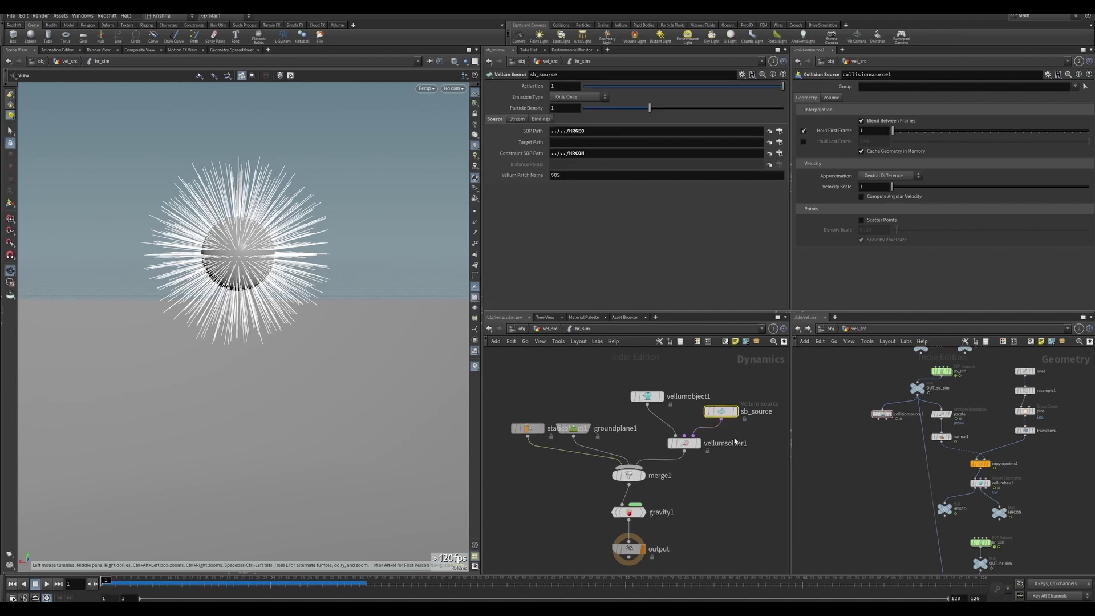
left_click_drag(688, 448, 688, 448)
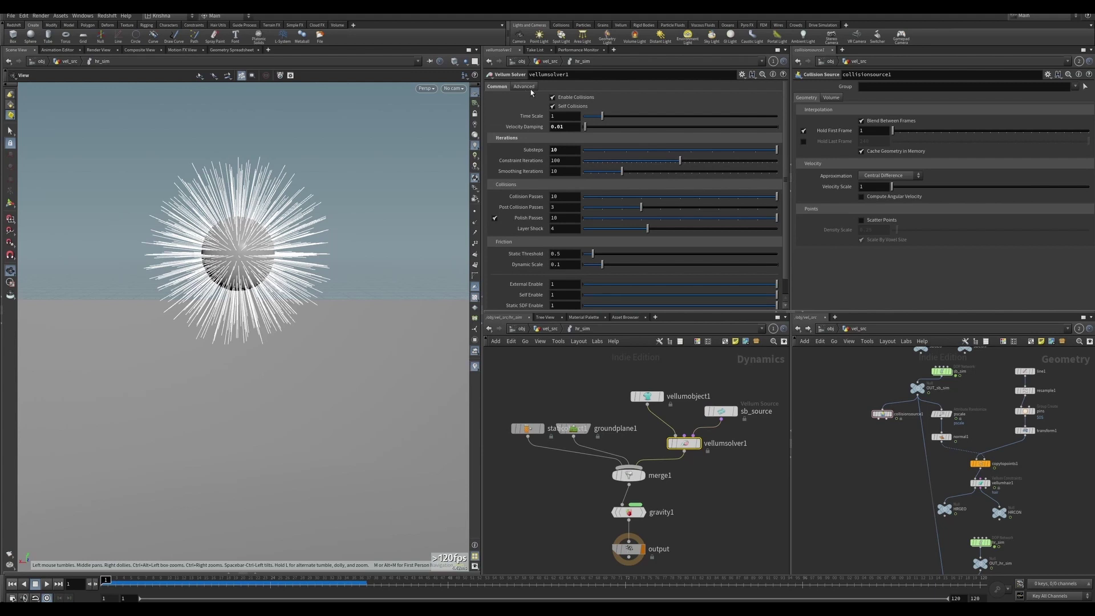
left_click(552, 98)
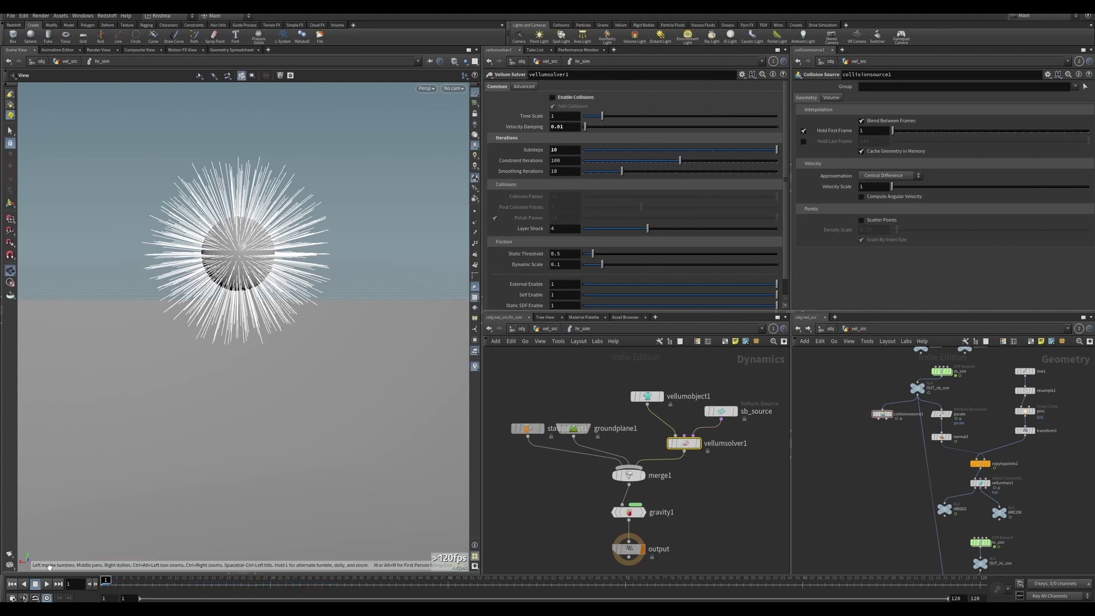
Play the sim without collisions, rewind to frame 1, and re-enable collisions
left_click(48, 584)
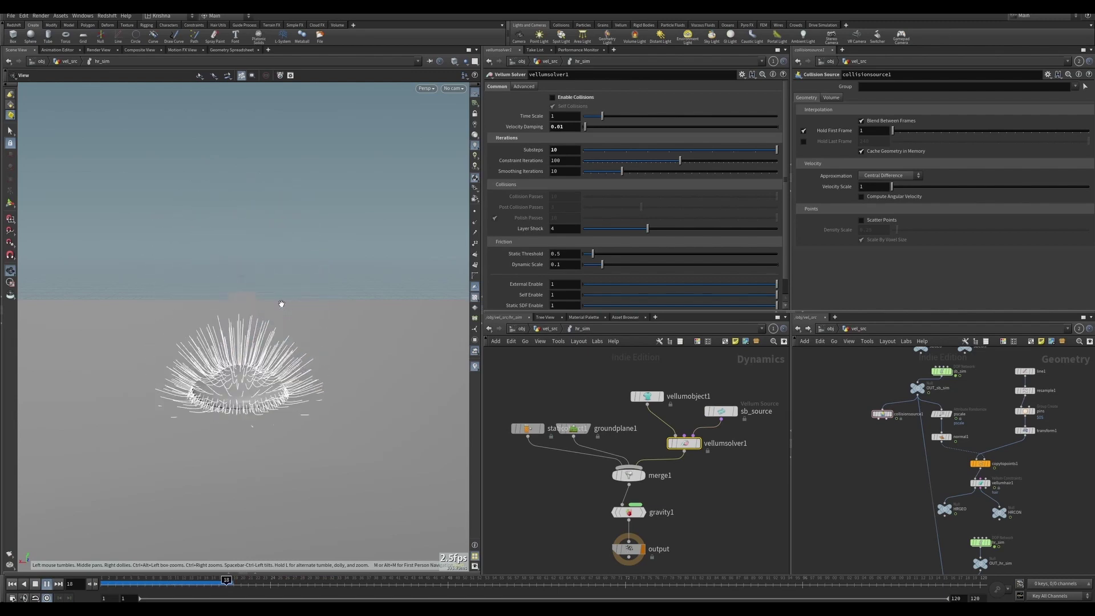
left_click(16, 582)
left_click(12, 584)
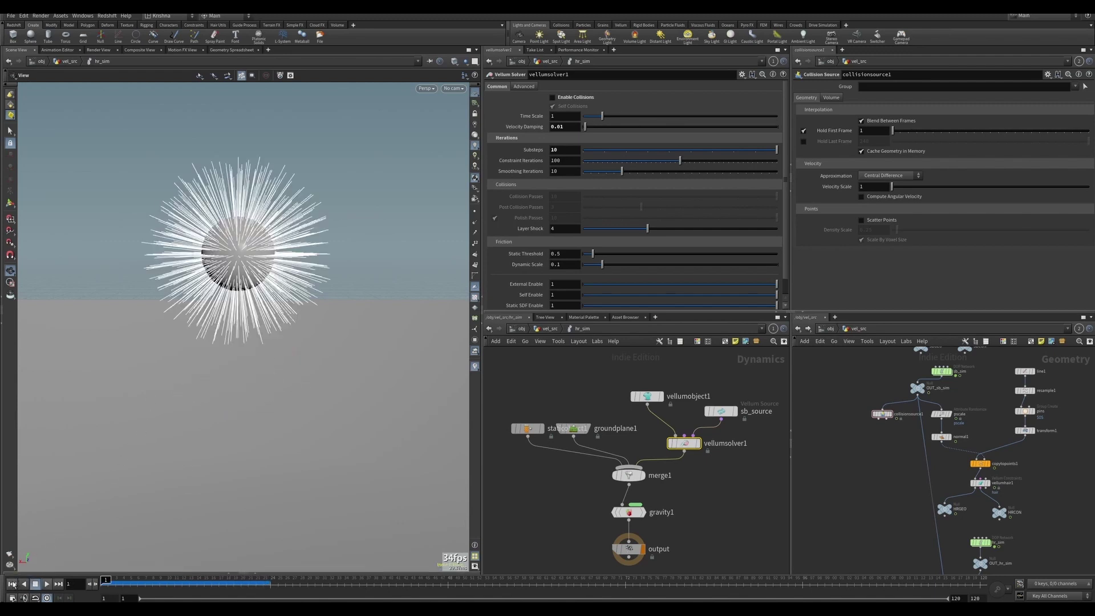
left_click(552, 99)
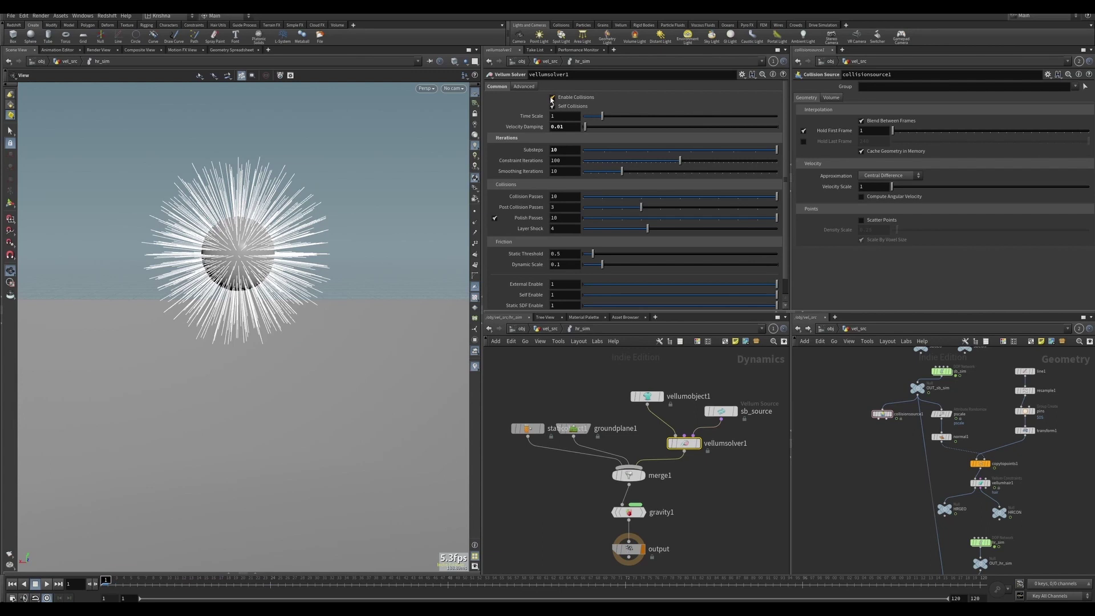
Uncheck Initialize Overlap Distances in vellumsolver1's Advanced Collisions settings
left_click(524, 86)
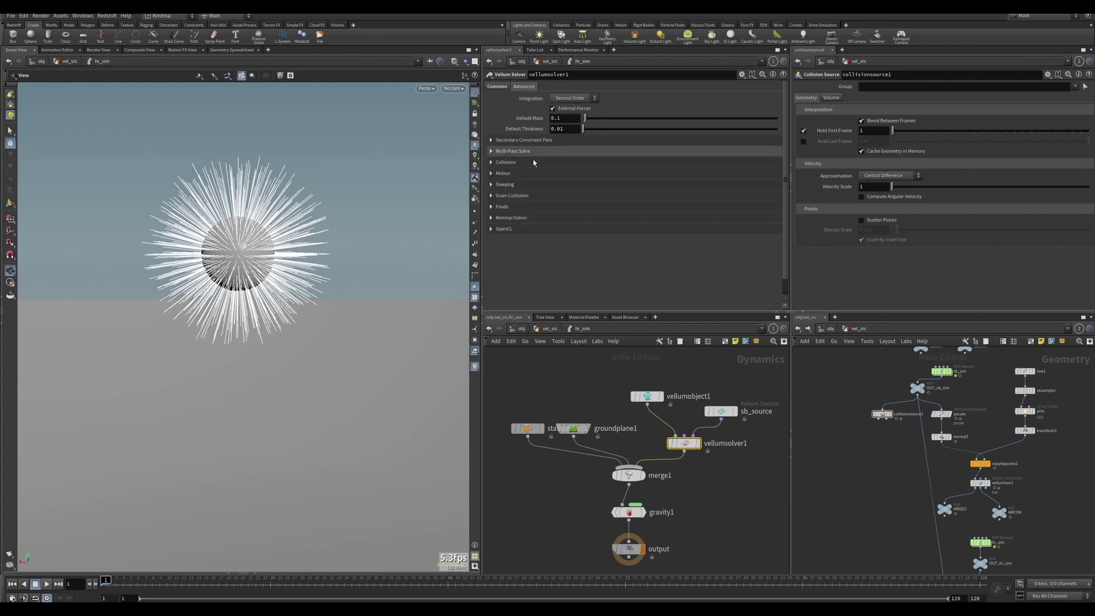
left_click(492, 163)
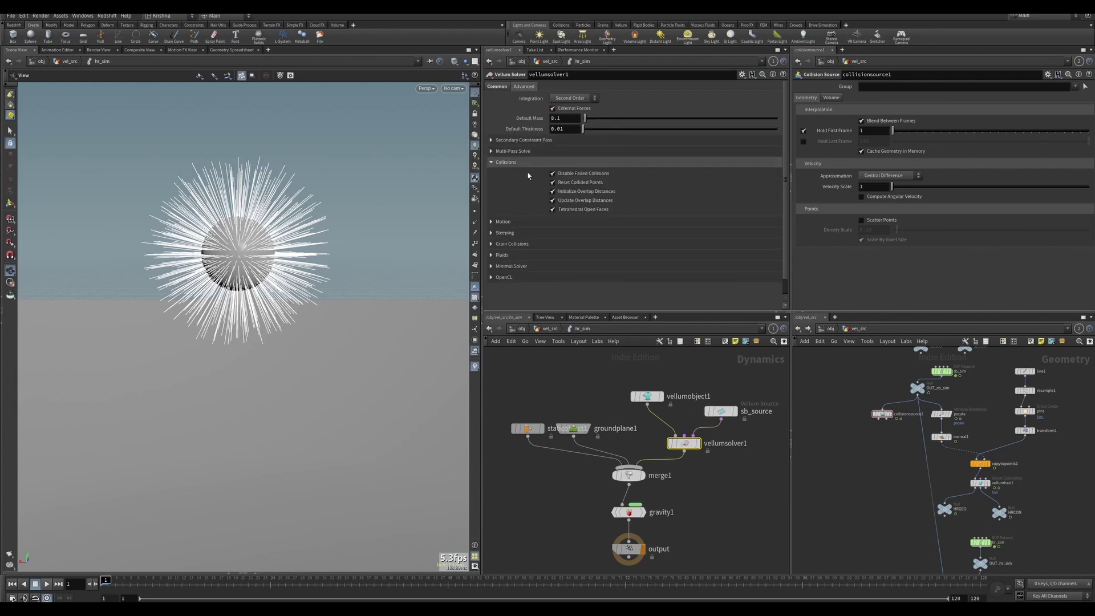
left_click(553, 192)
Replay the fur sim, reset to frame 1, and glance at the Common tab
left_click(46, 586)
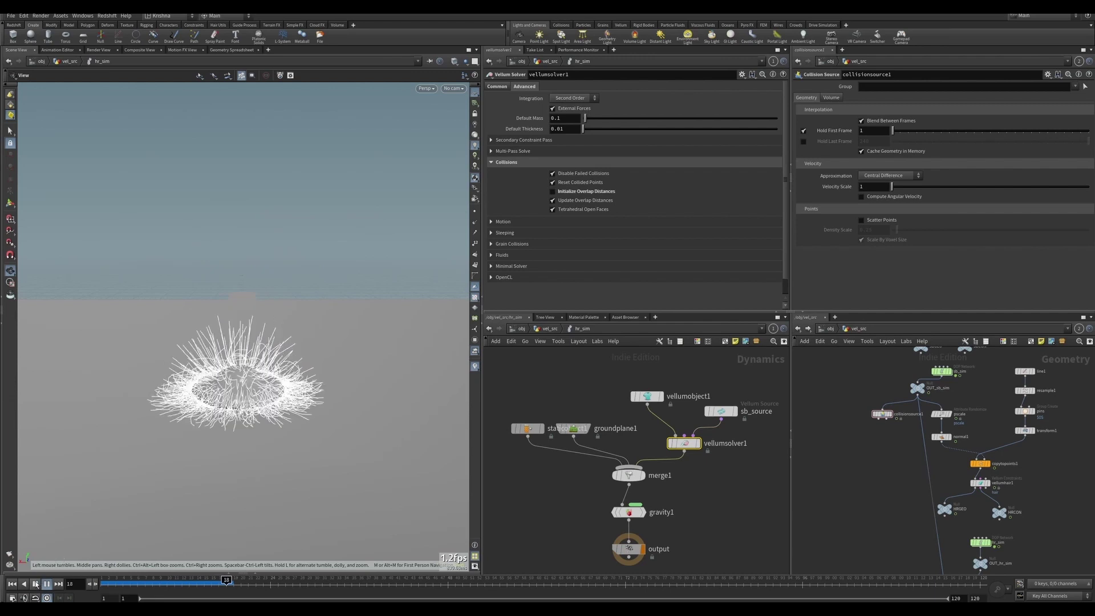
left_click(23, 584)
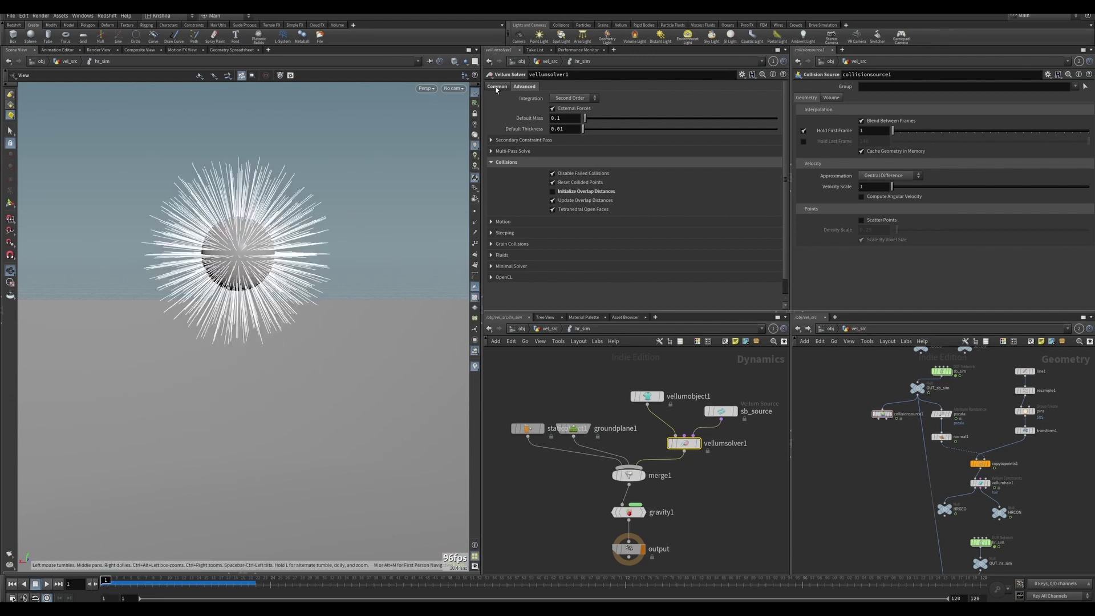
left_click(497, 86)
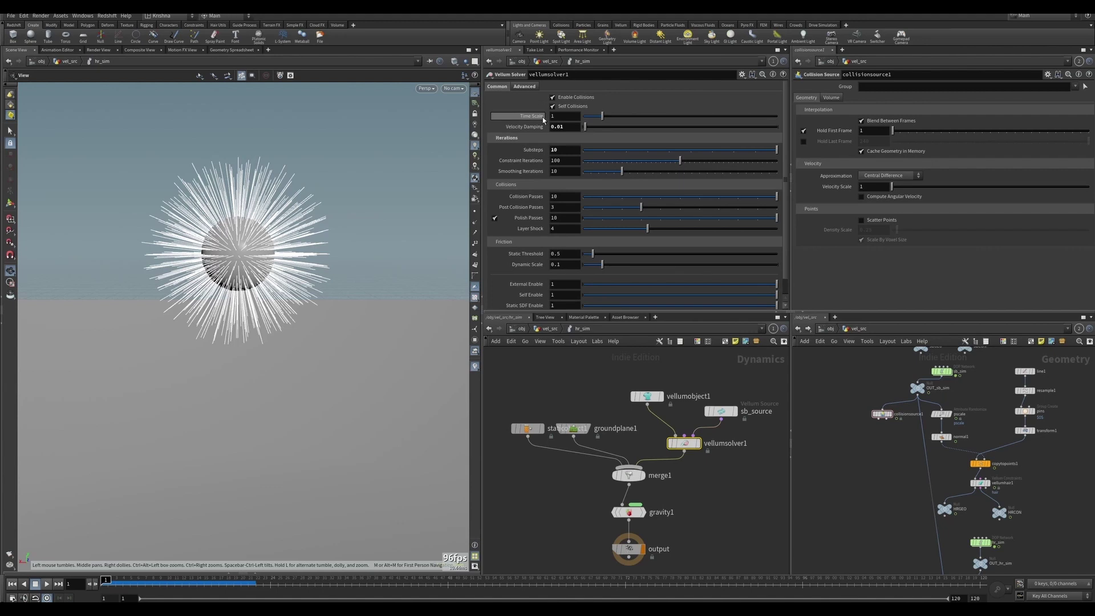
Set line1's strand Length to 0.5, then select merge1 in the DOP network
left_click(527, 88)
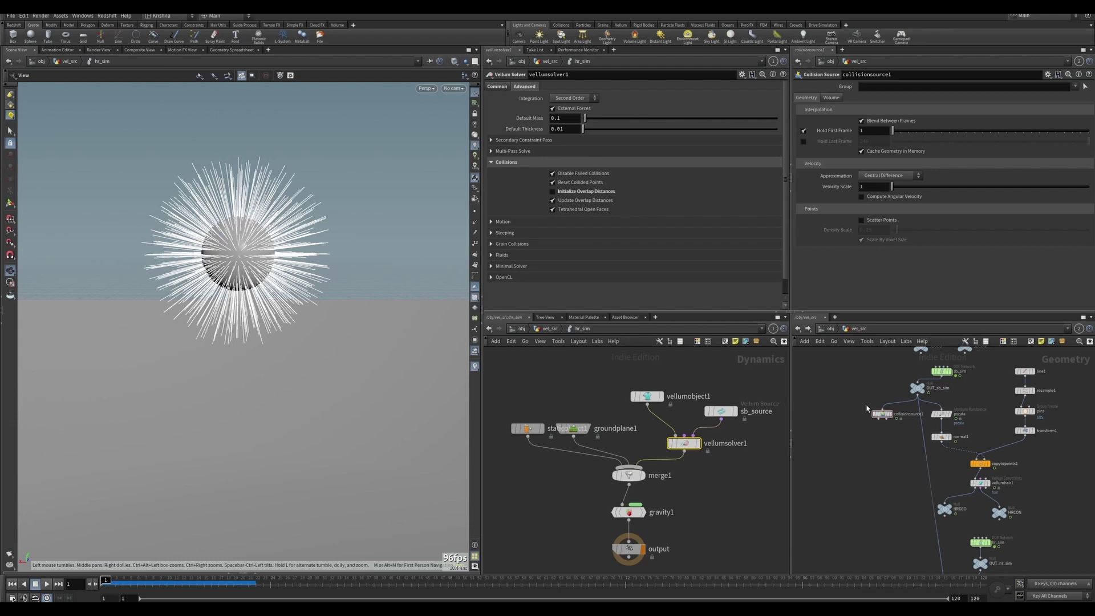
scroll(895, 388, "up", 5)
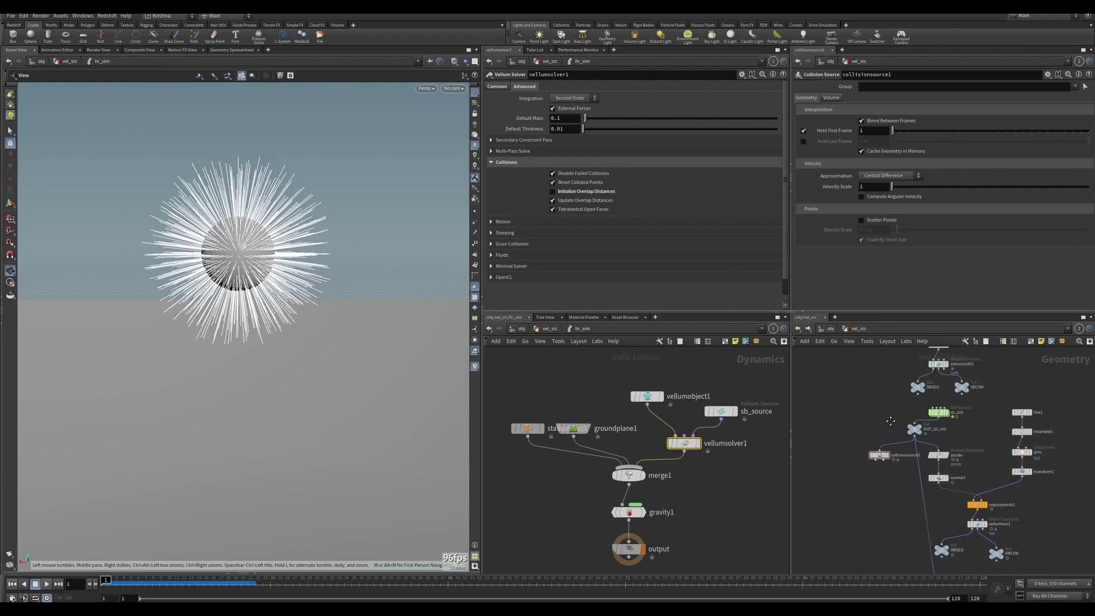
left_click(1017, 443)
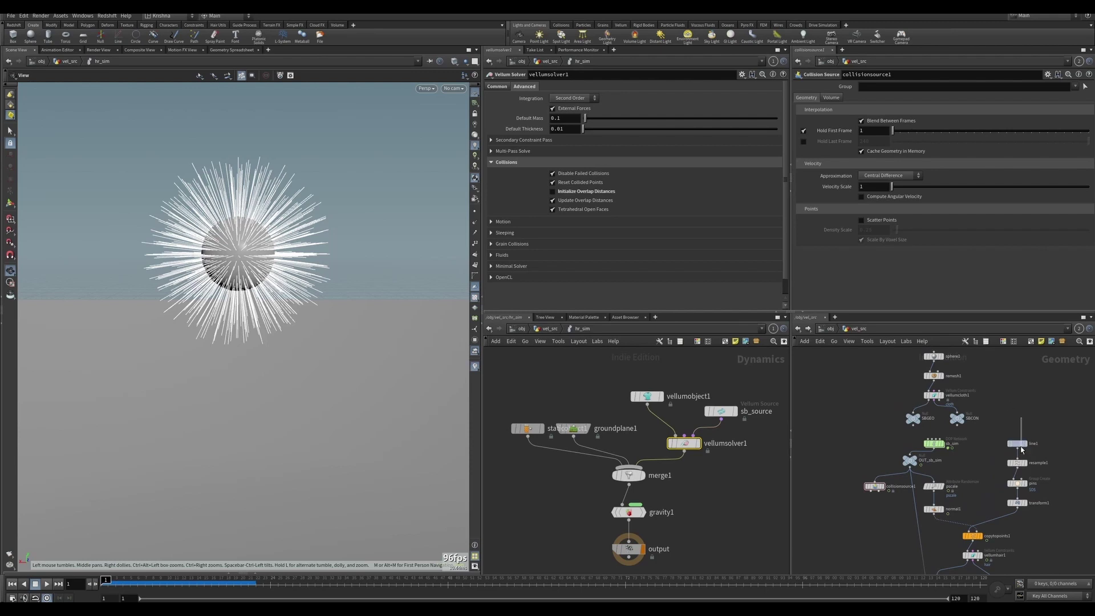
left_click(867, 119)
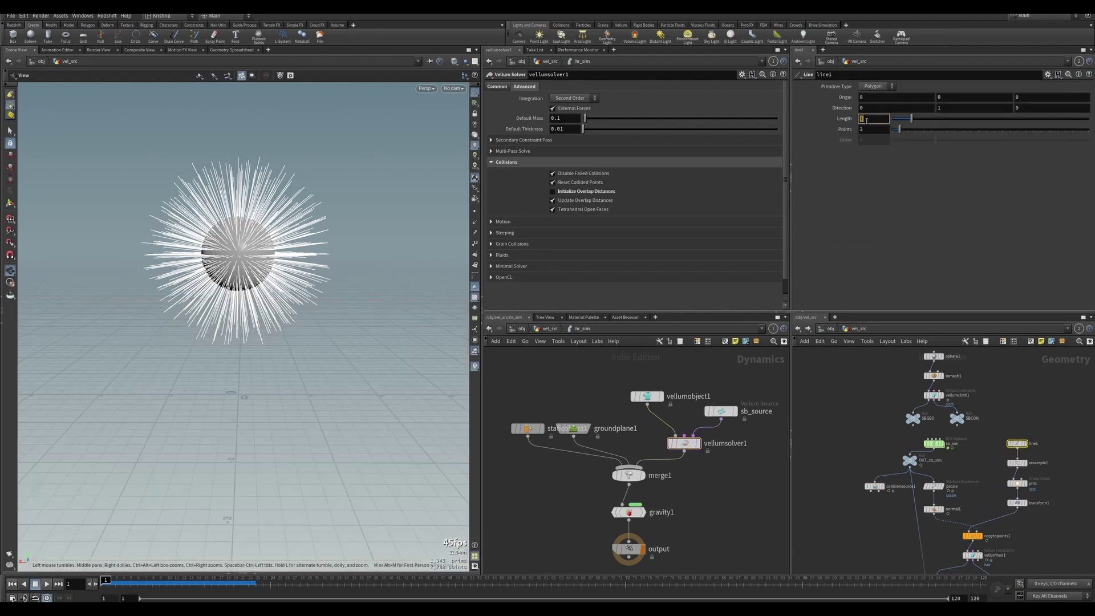
key("Return")
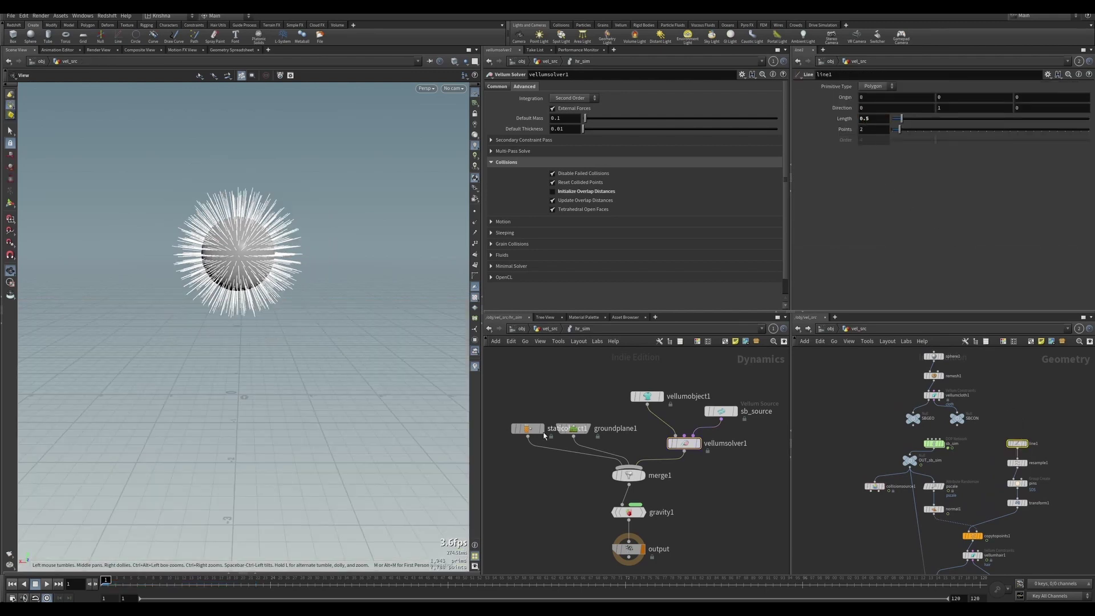
left_click(629, 476)
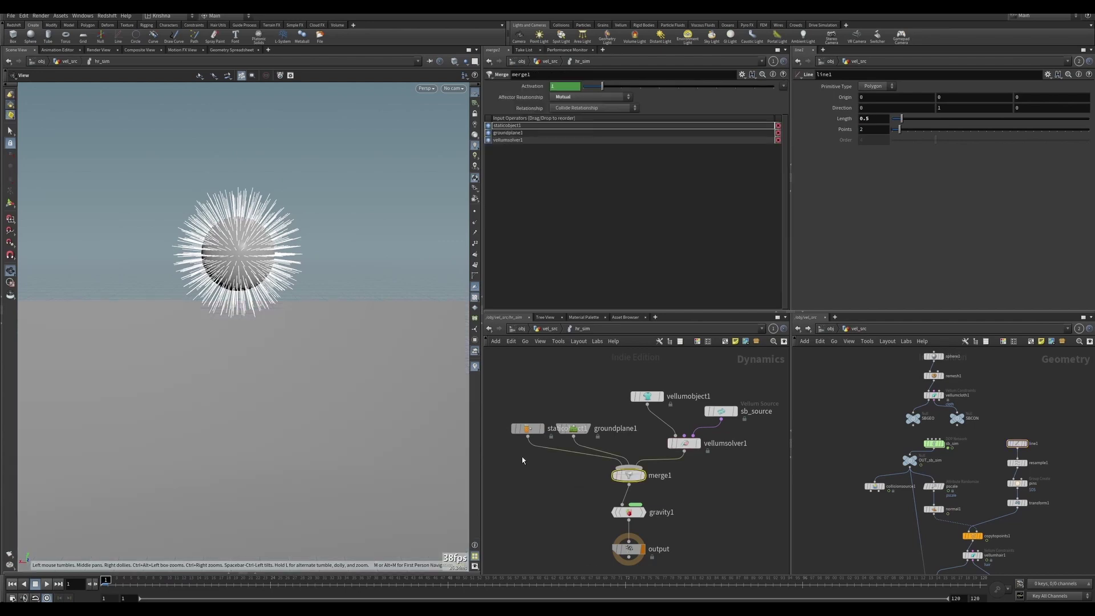
Replay the shorter-strand simulation several times from frame 1, pausing around frame 40
left_click(50, 584)
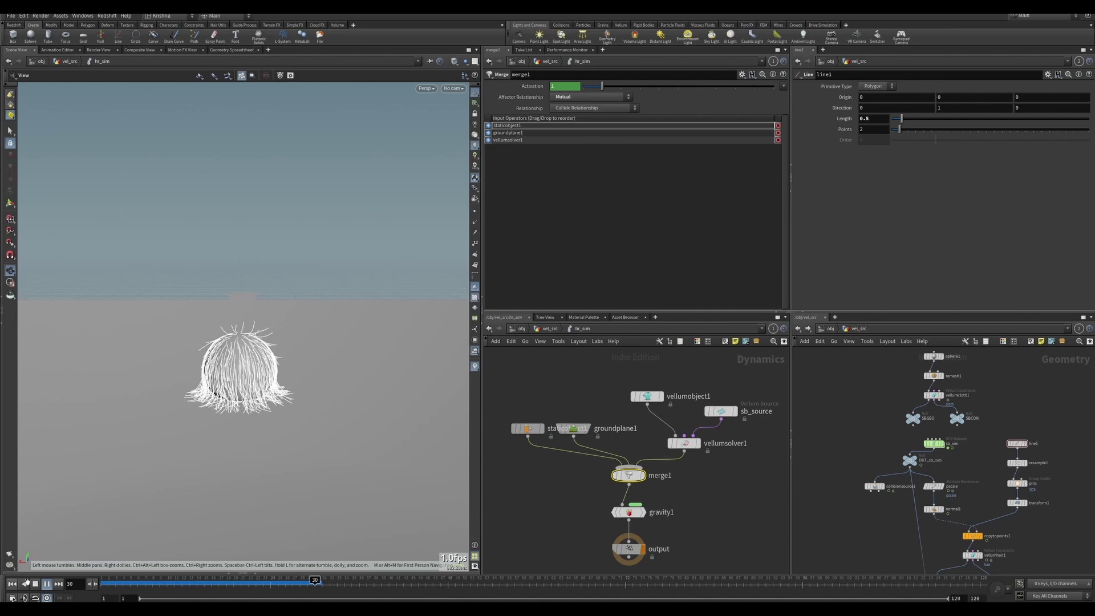
left_click(35, 584)
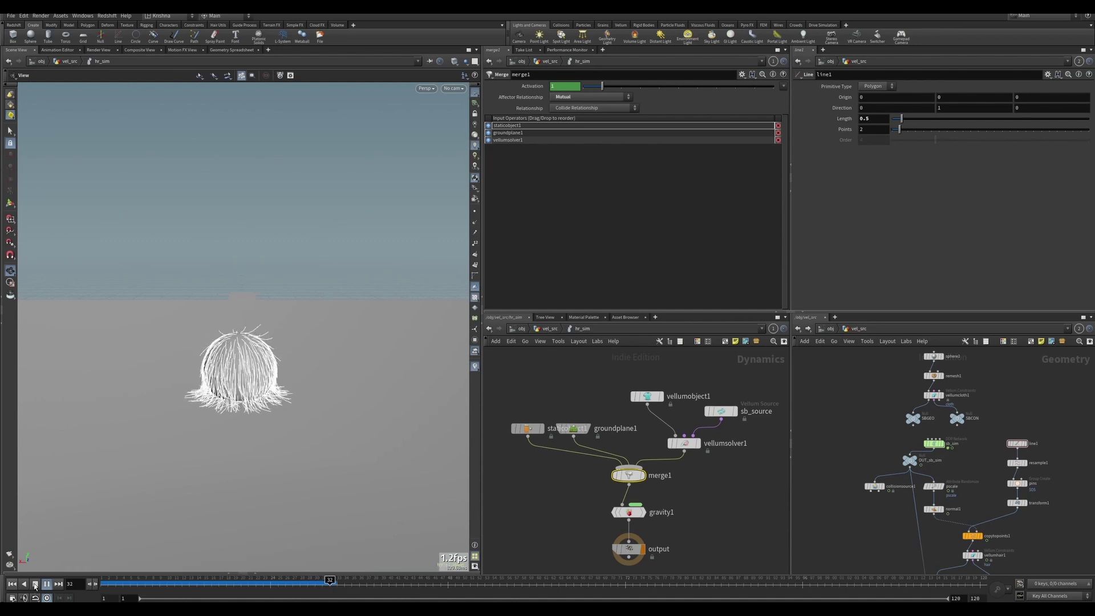
left_click(14, 584)
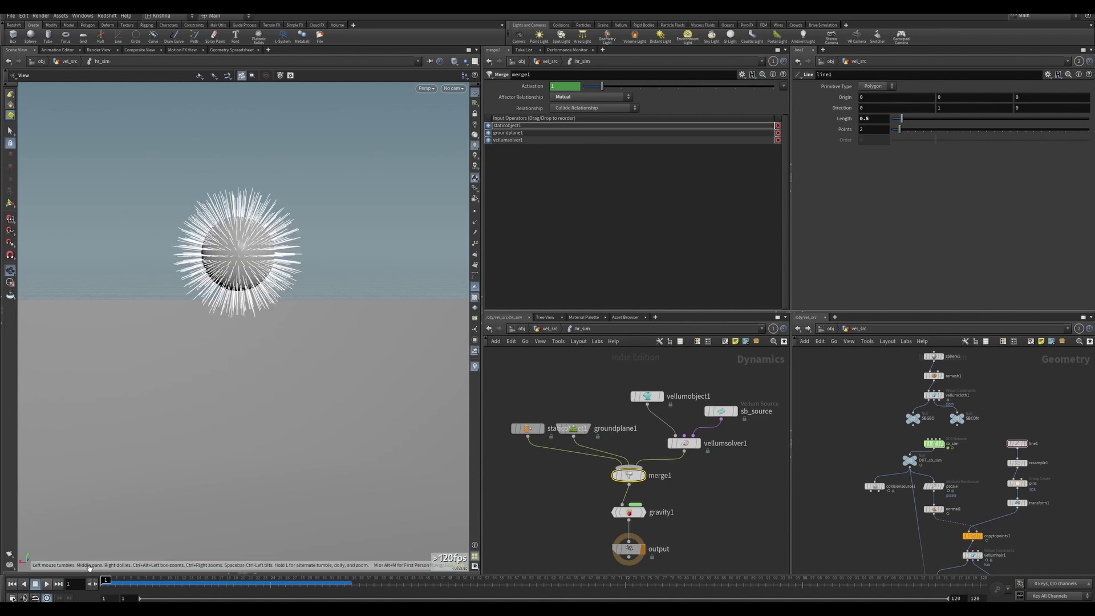
left_click(47, 584)
left_click(35, 584)
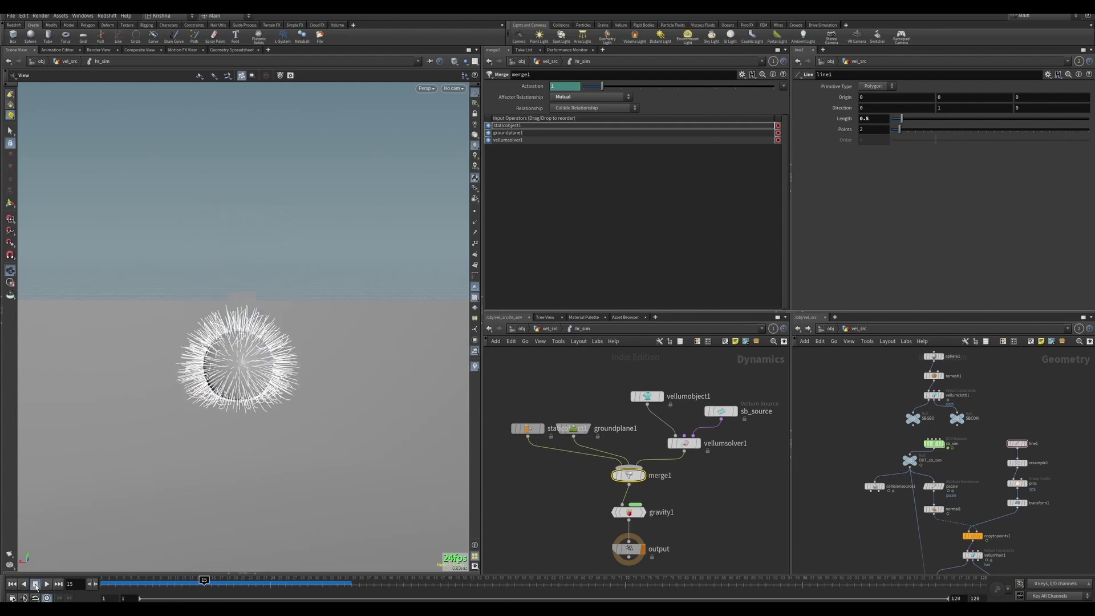
left_click(47, 583)
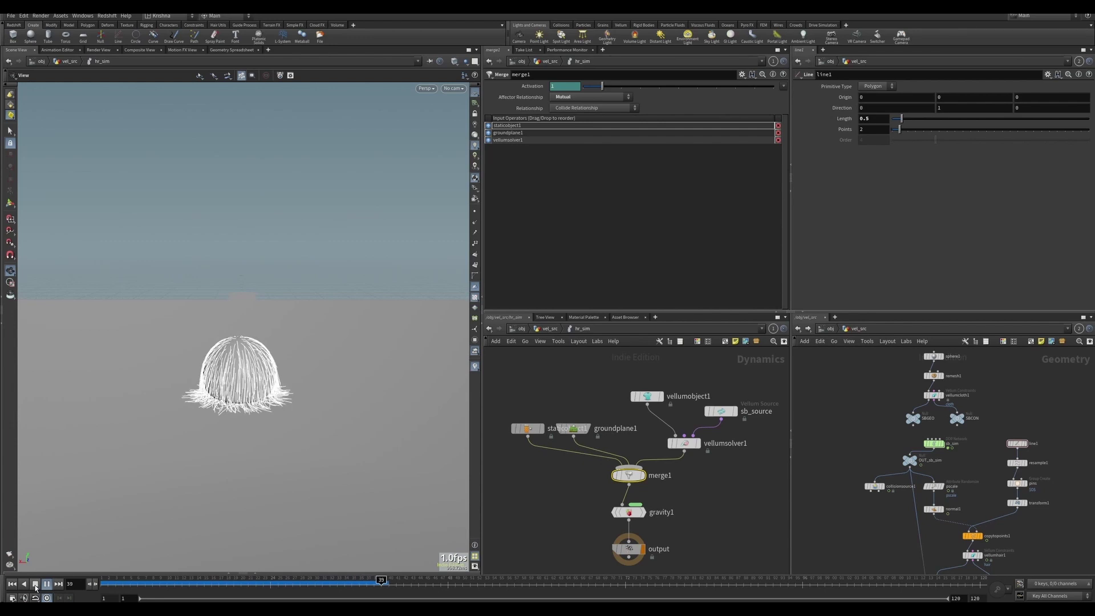
left_click(35, 584)
key("ctrl+Up")
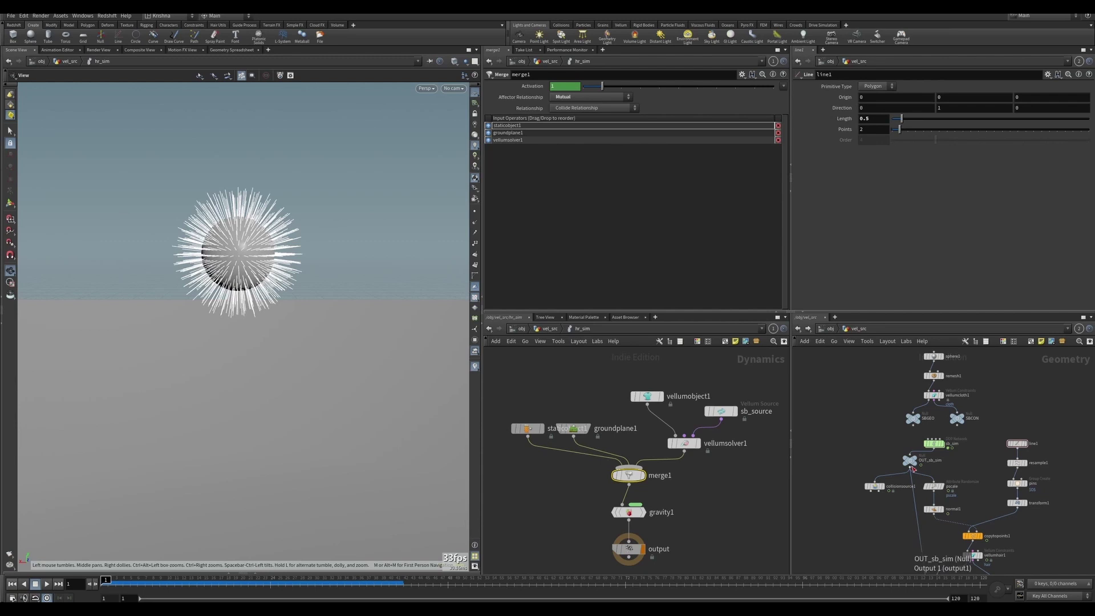
left_click(47, 584)
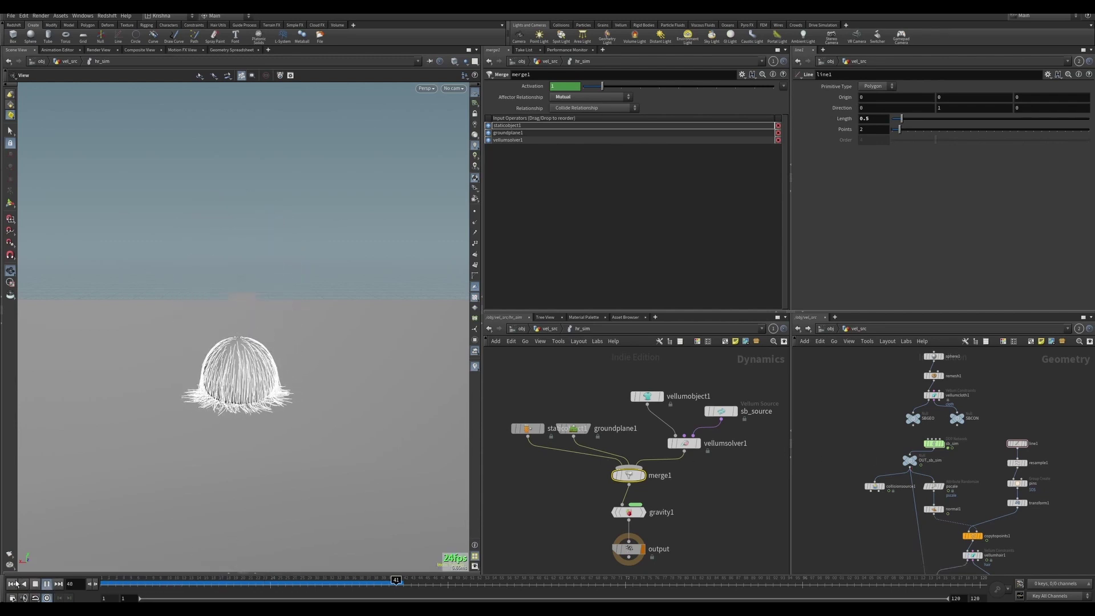
key("ctrl+Up")
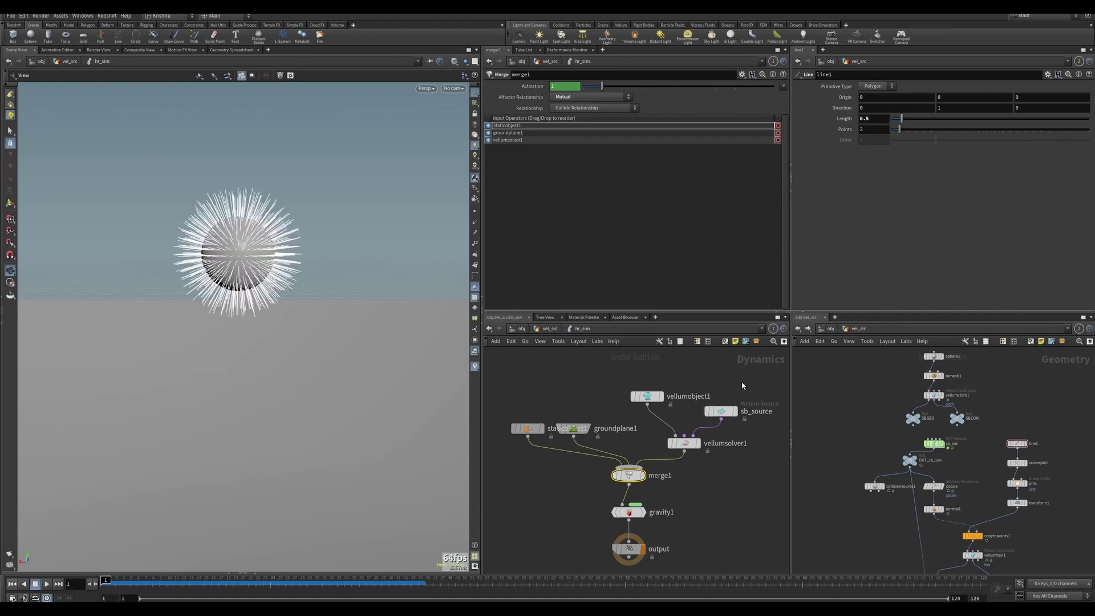
Turn off Update Overlap Distances on vellumsolver1 and play the simulation
left_click(684, 443)
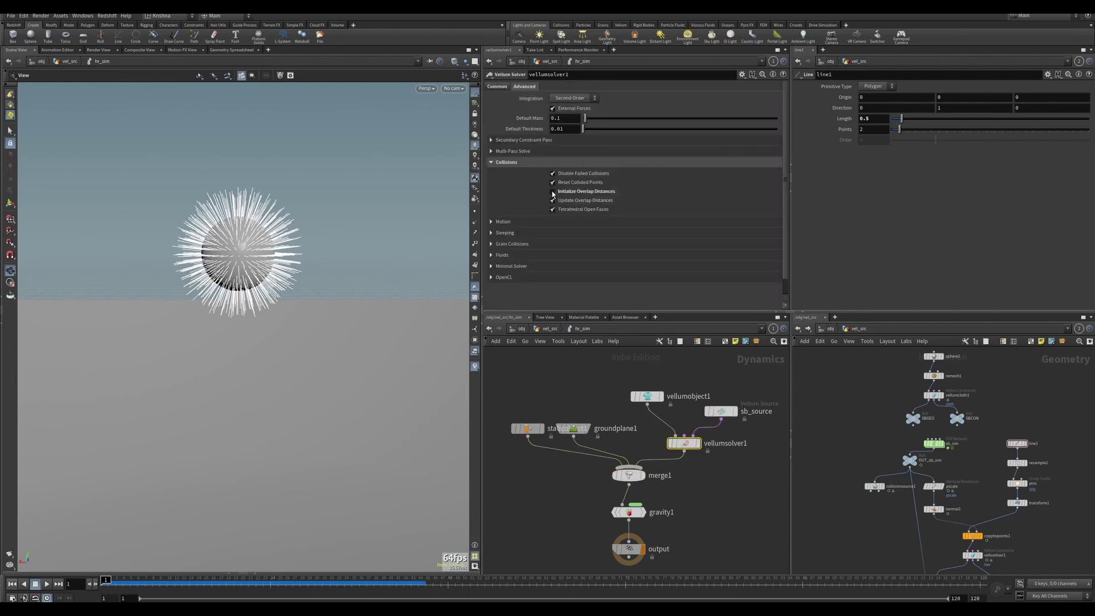
left_click(552, 201)
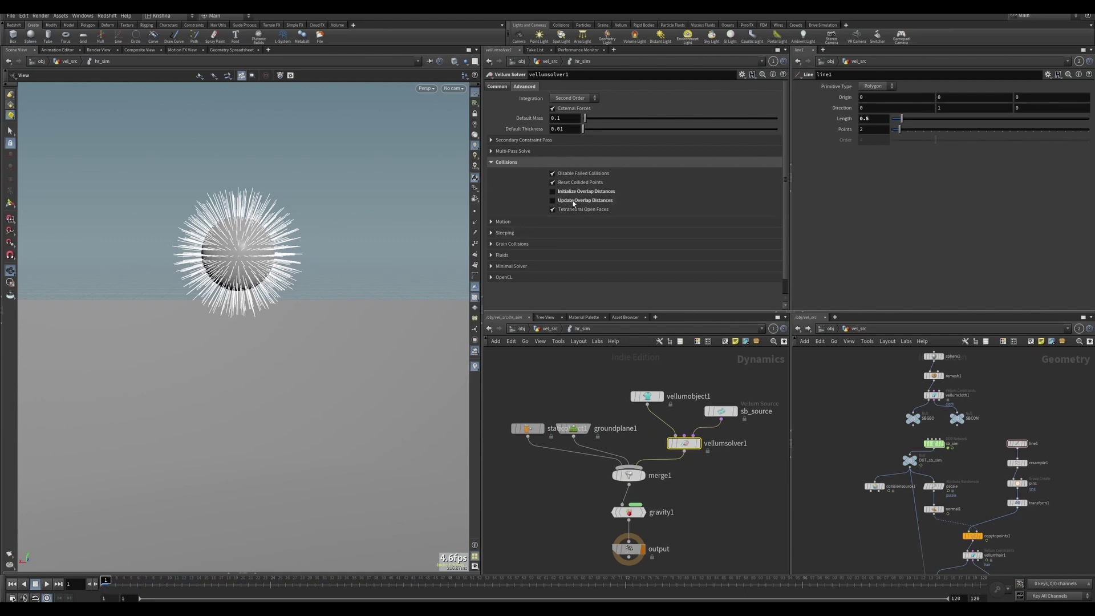
left_click(46, 584)
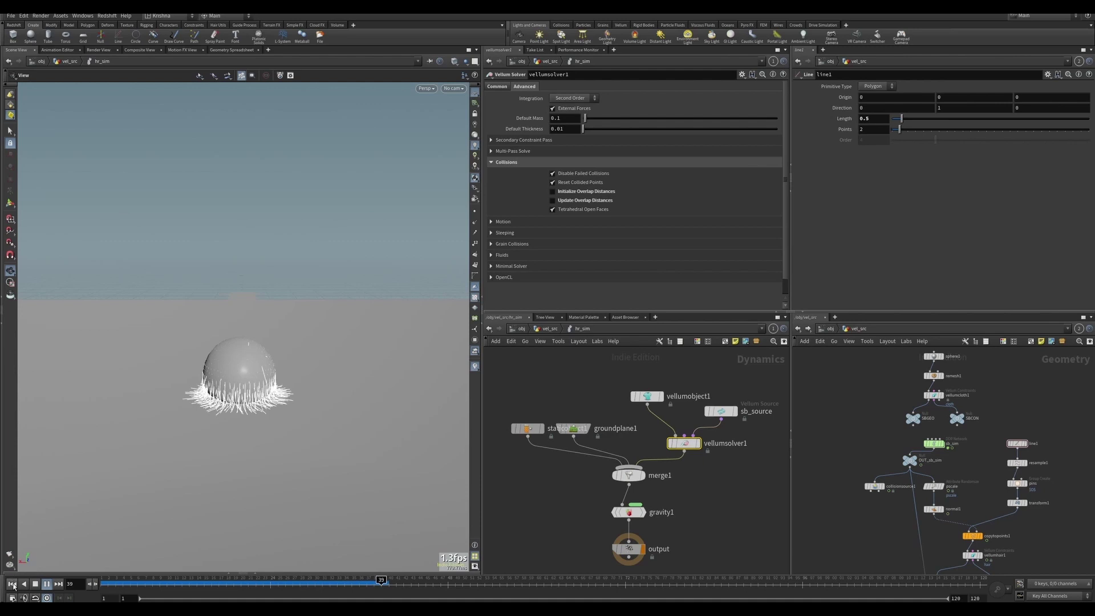
Re-enable Update Overlap Distances, uncheck Tetrahedral Open Faces, and go up to vel_src
left_click(552, 201)
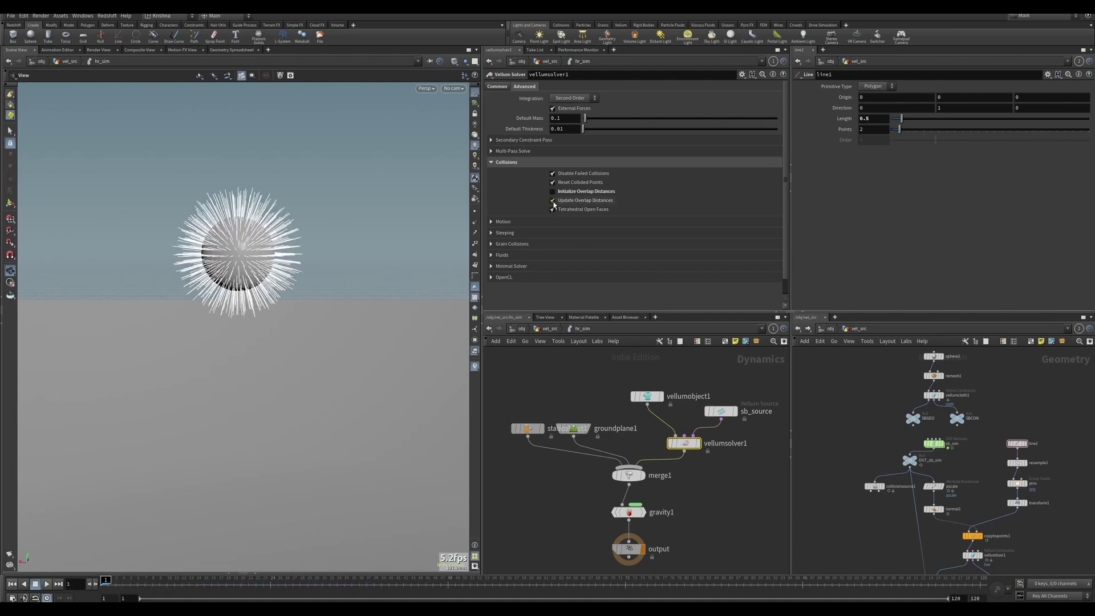
left_click(552, 210)
key("u")
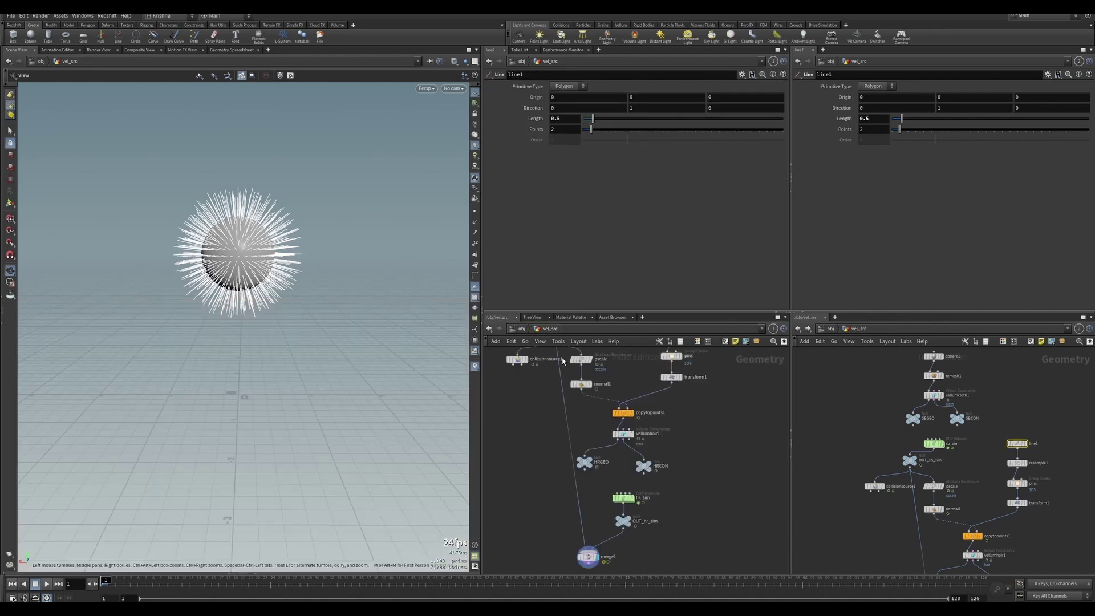
scroll(590, 427, "down", 2)
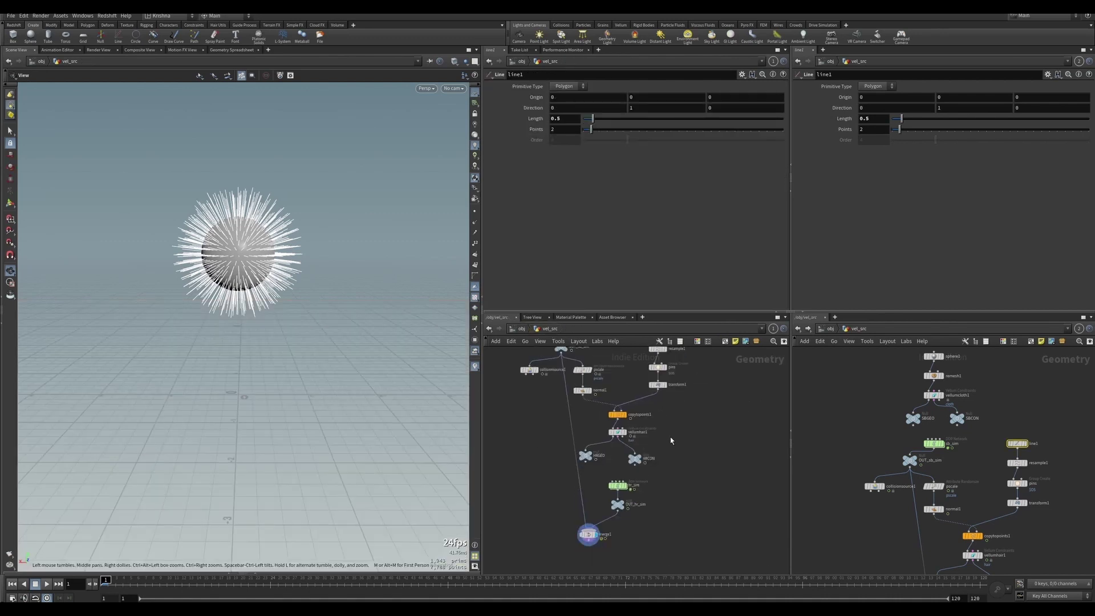